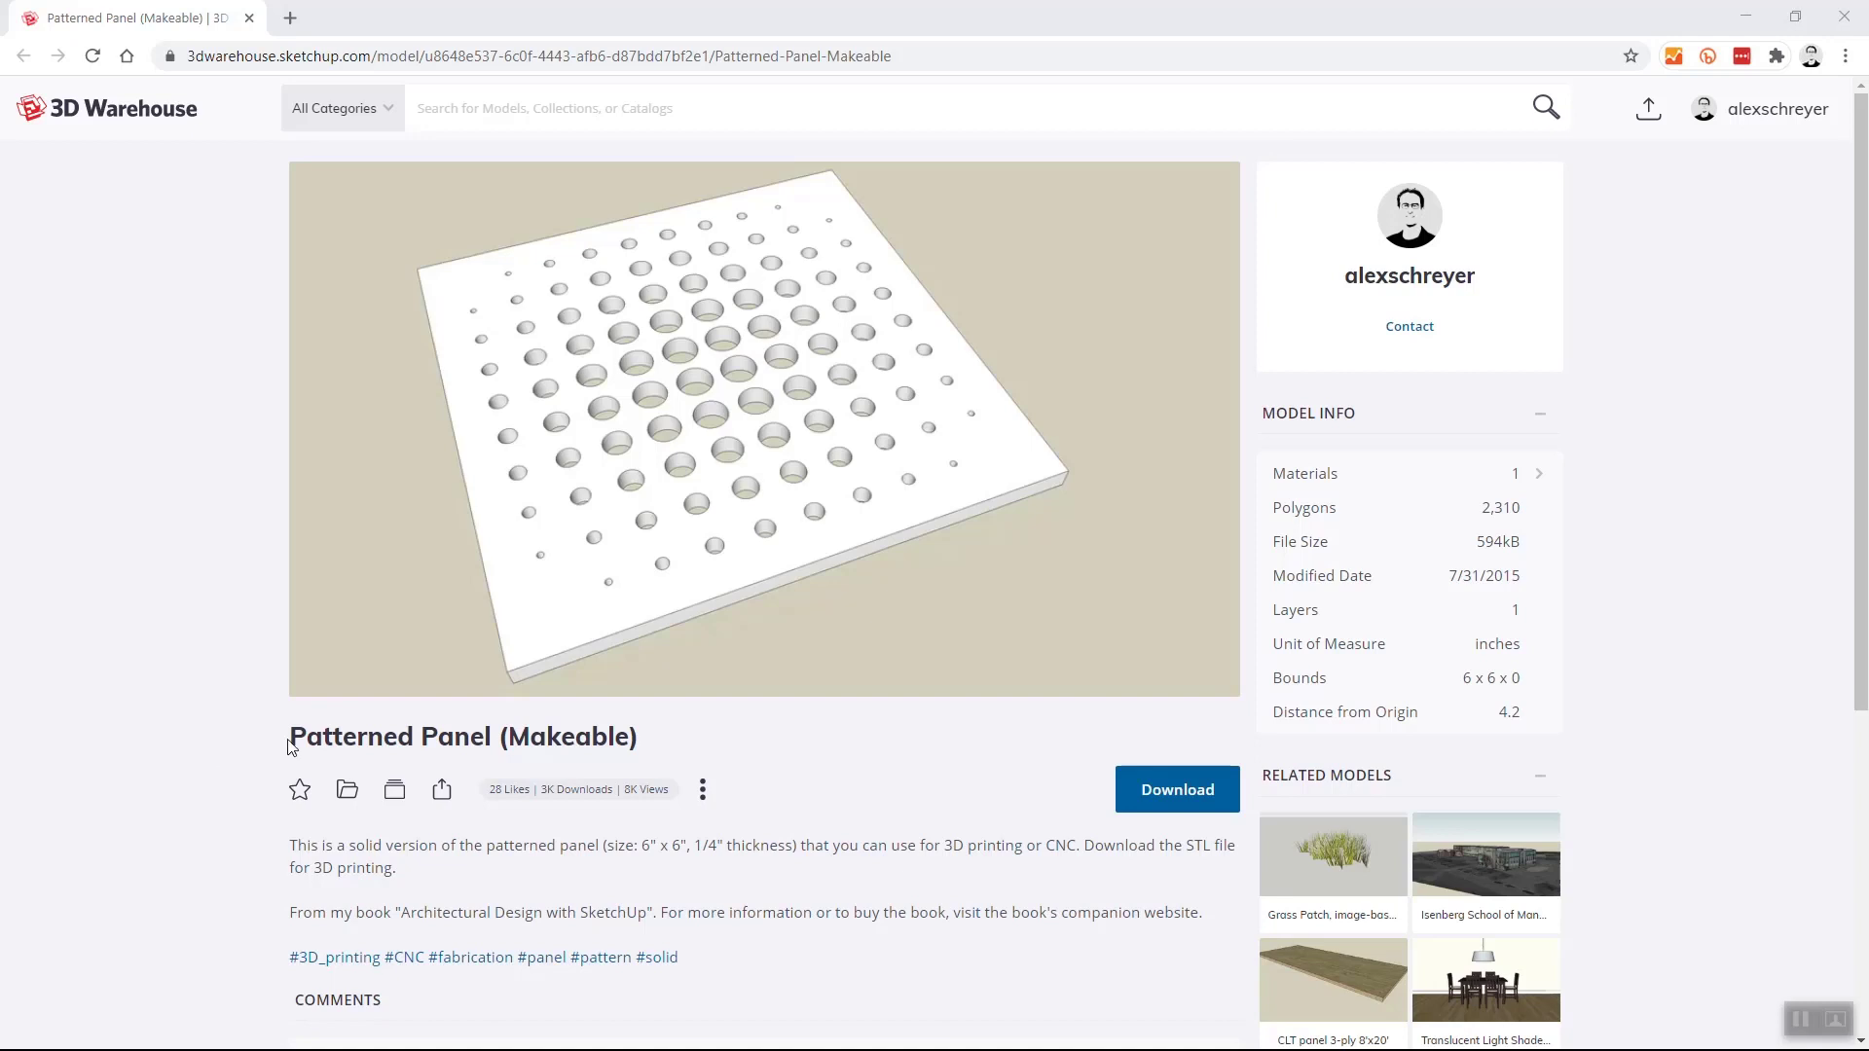
- Review the Patterned Panel (Makeable) reference model's 3D Warehouse page and switch to SketchUp
left_click_drag(291, 736, 495, 737)
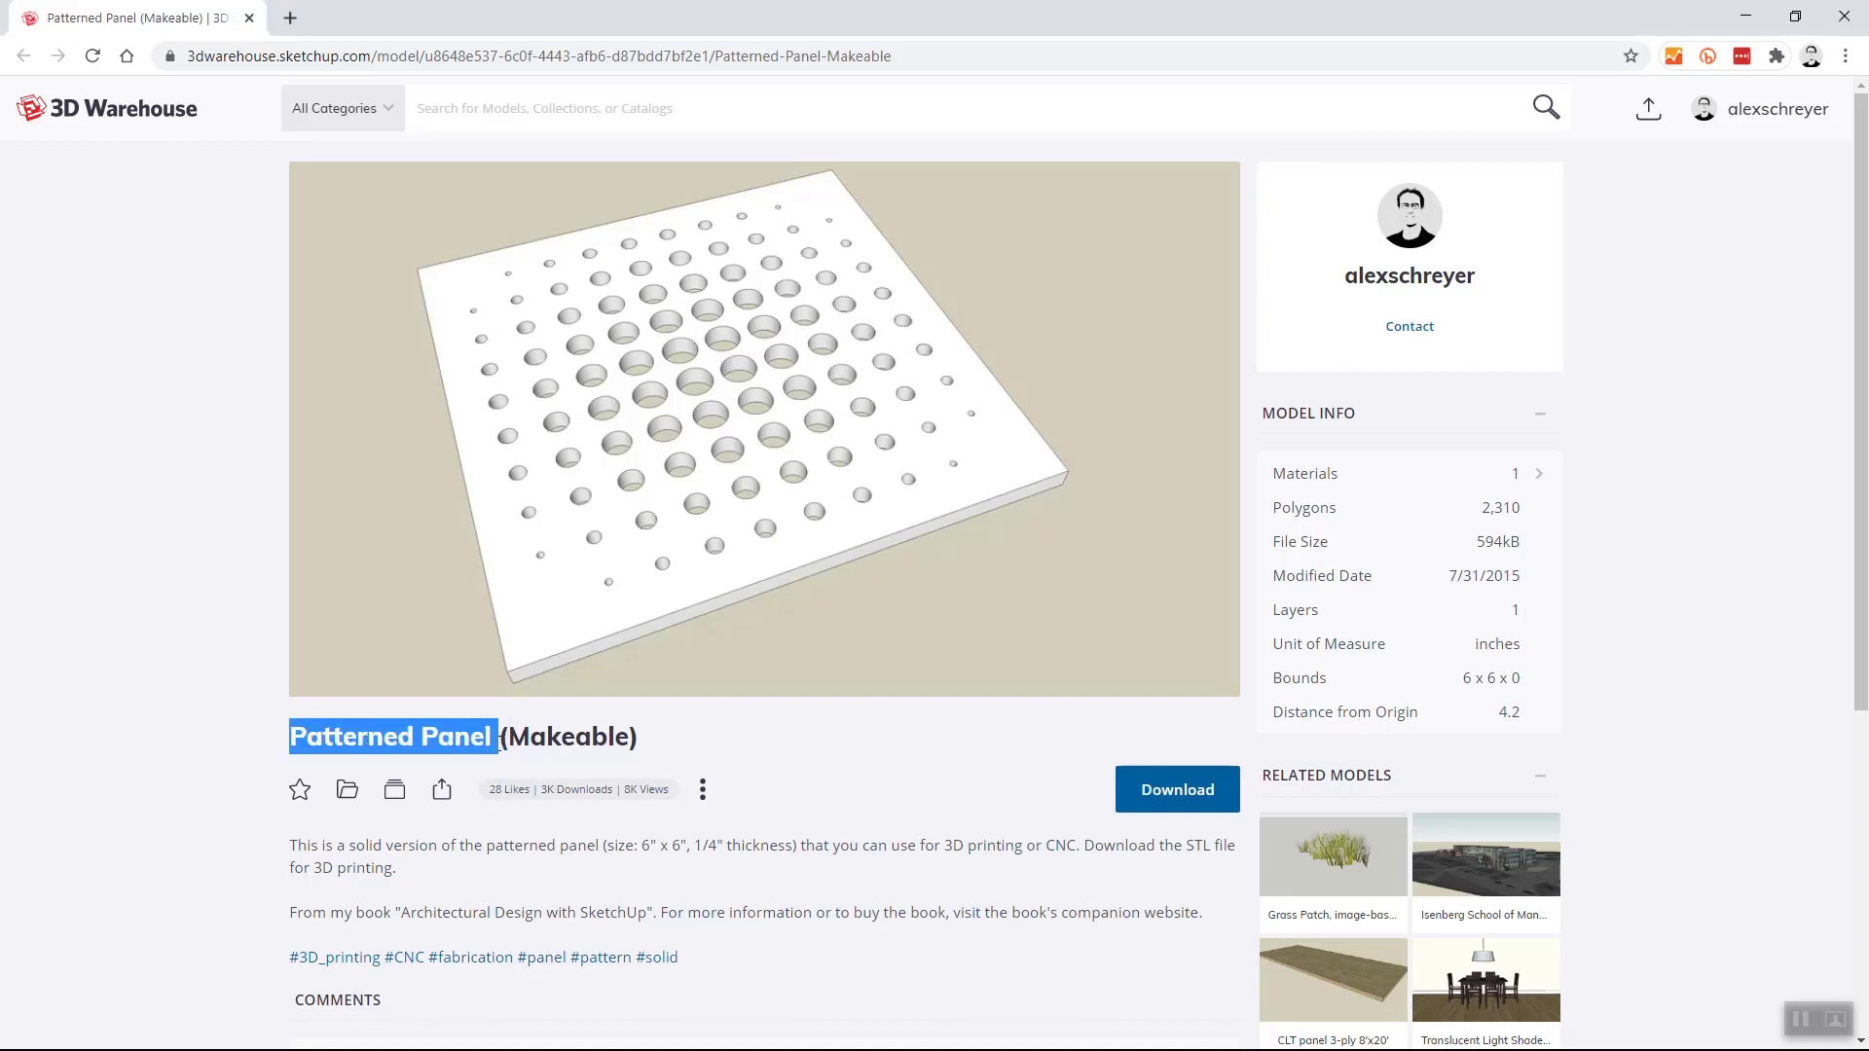
left_click(493, 737)
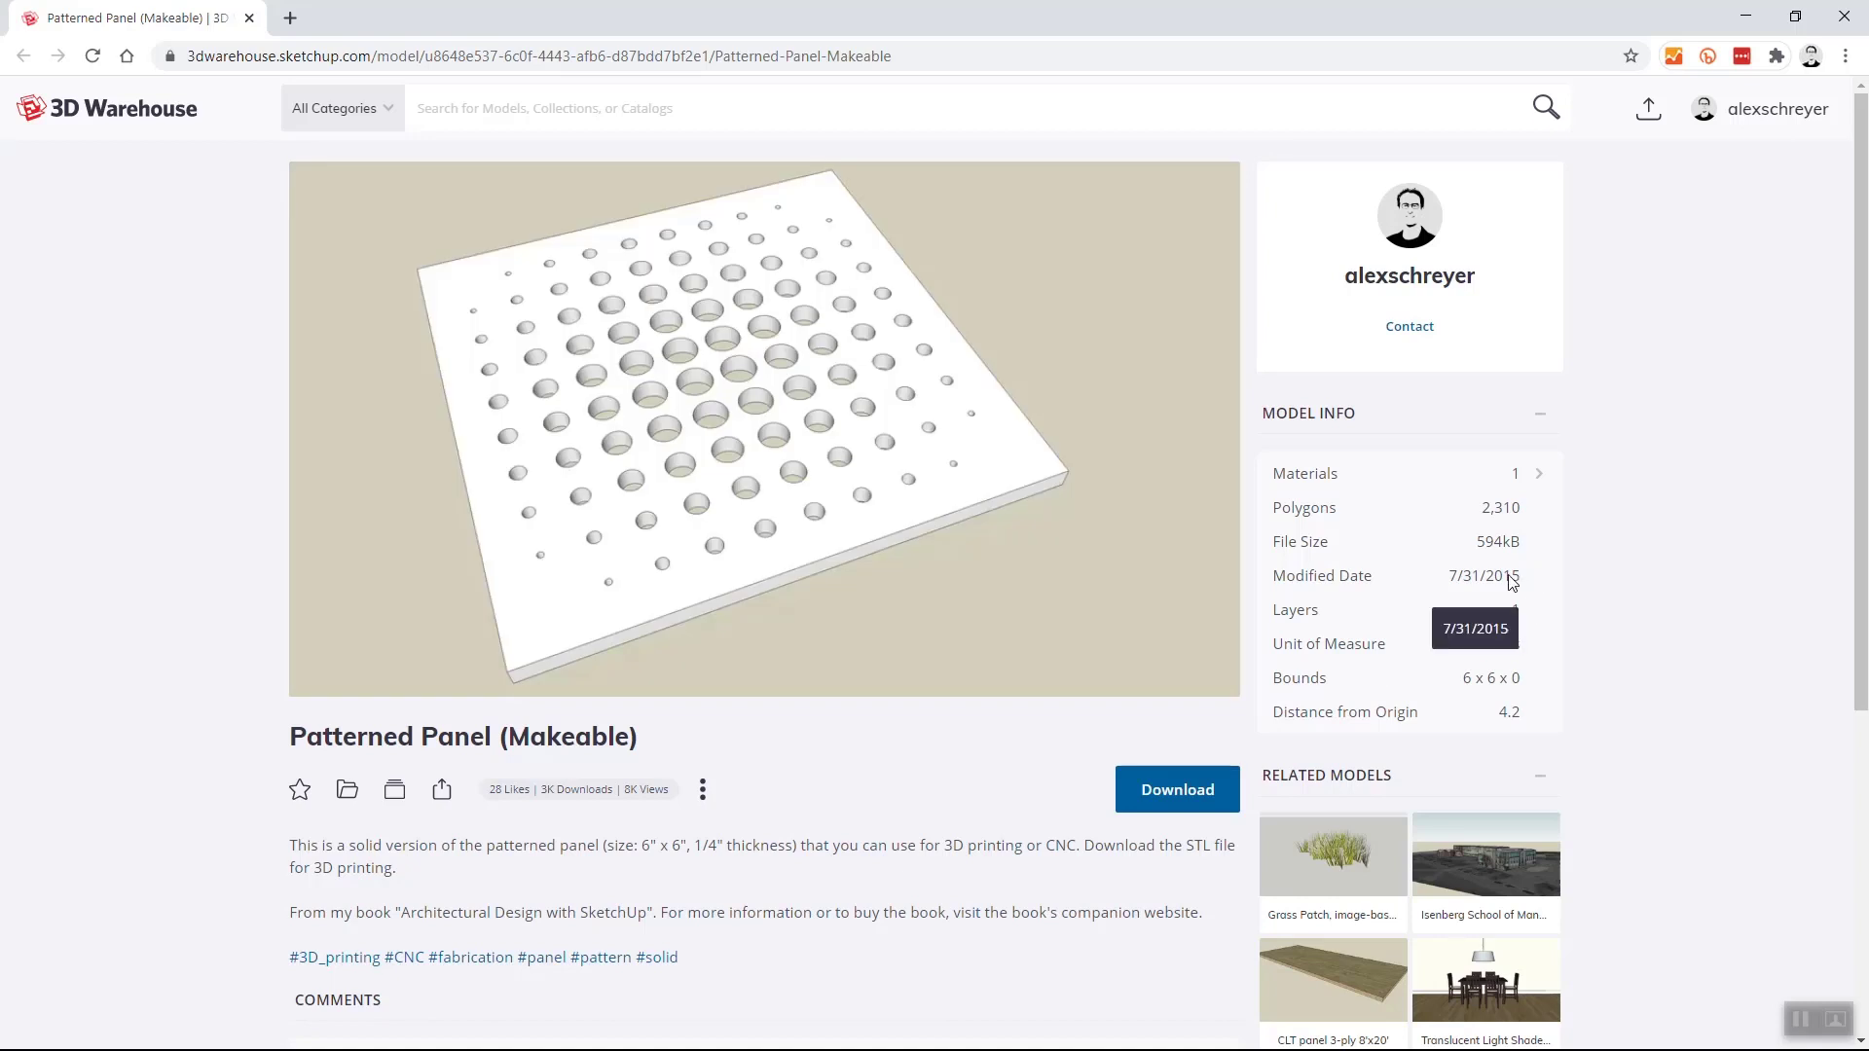
left_click(1540, 581)
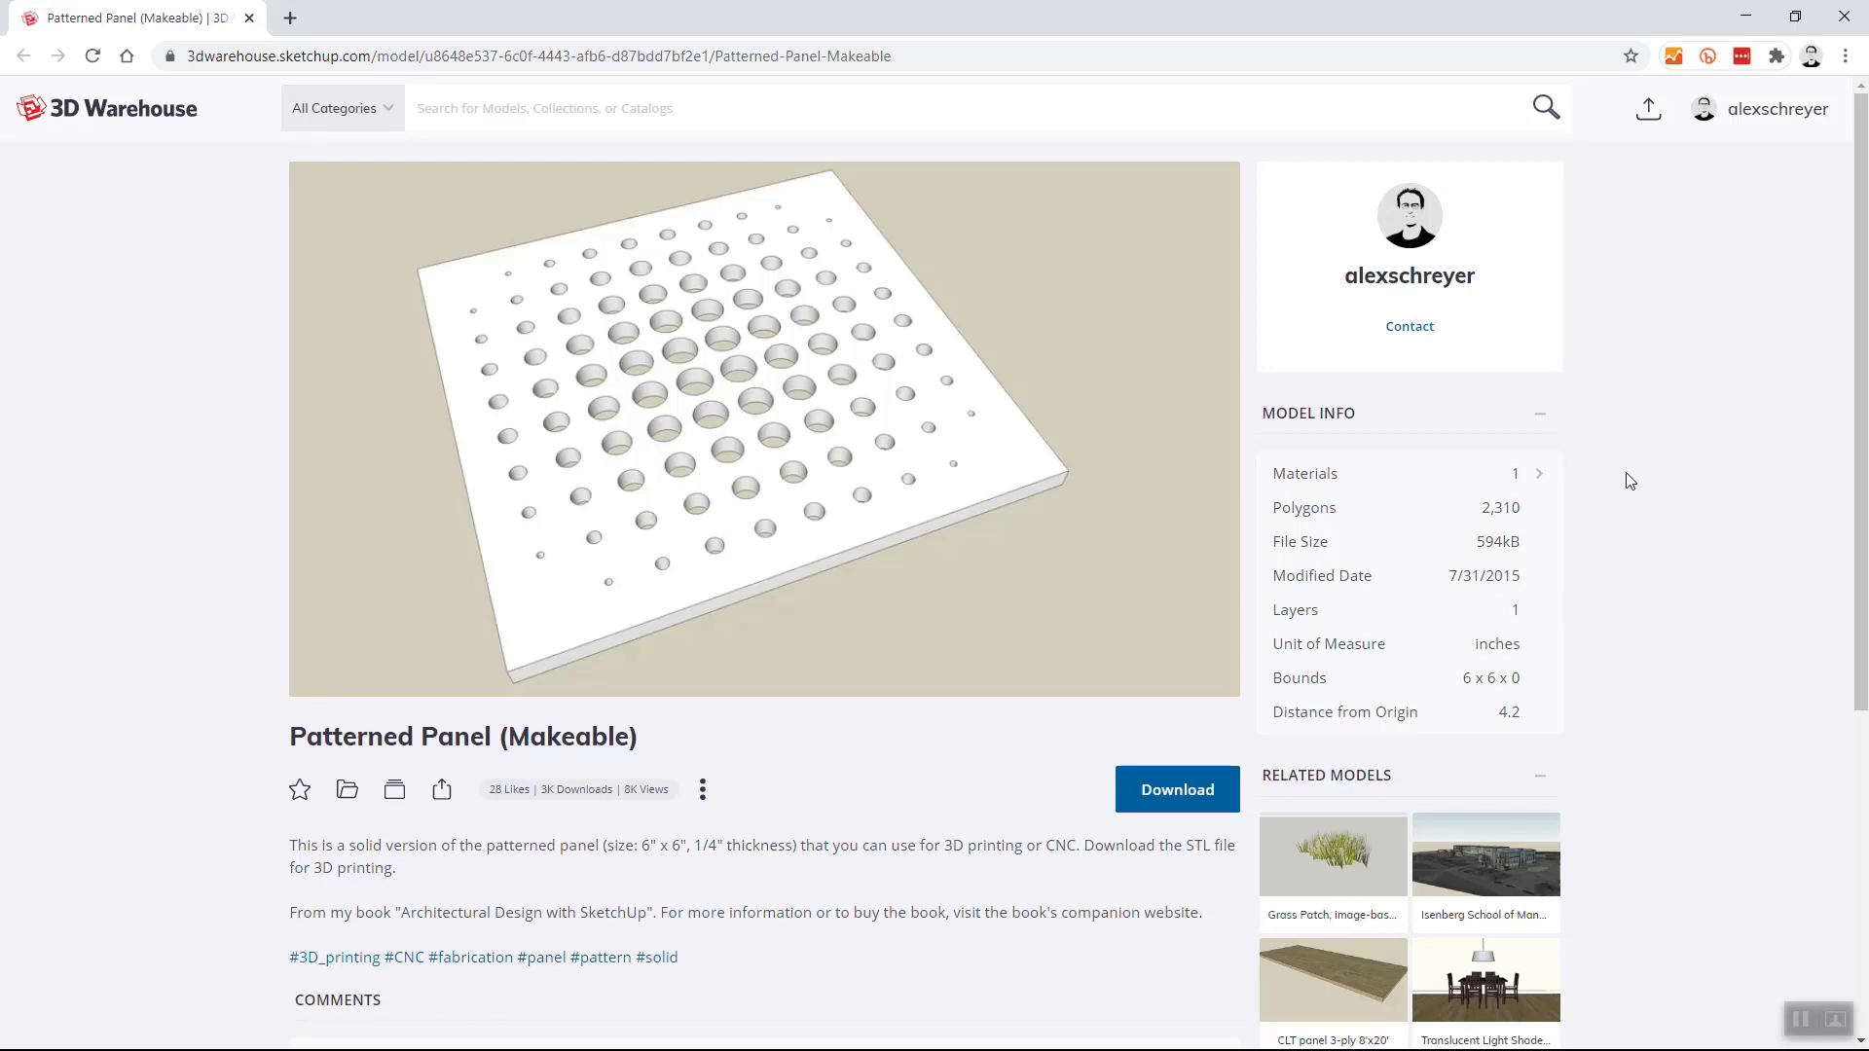
left_click(1744, 18)
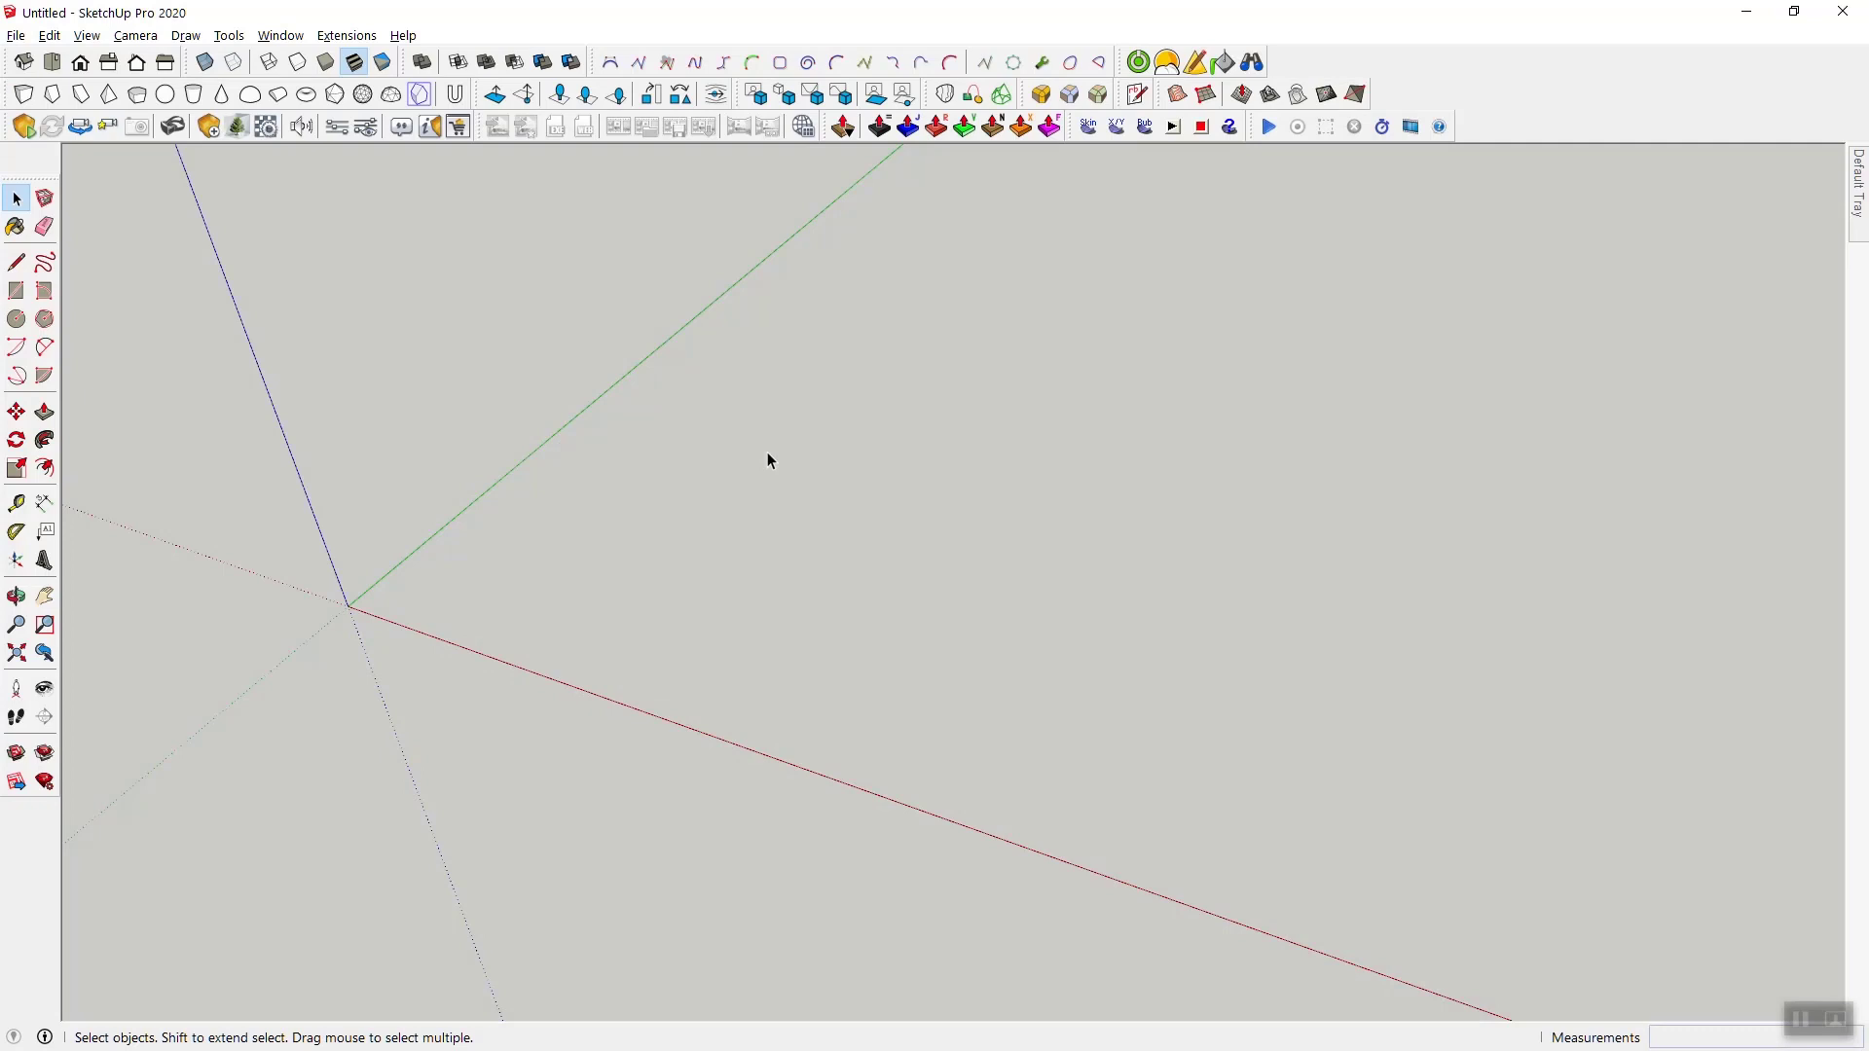
- Draw a 6 by 6 inch rectangle on the ground plane starting at the origin
left_click(17, 290)
left_click(347, 606)
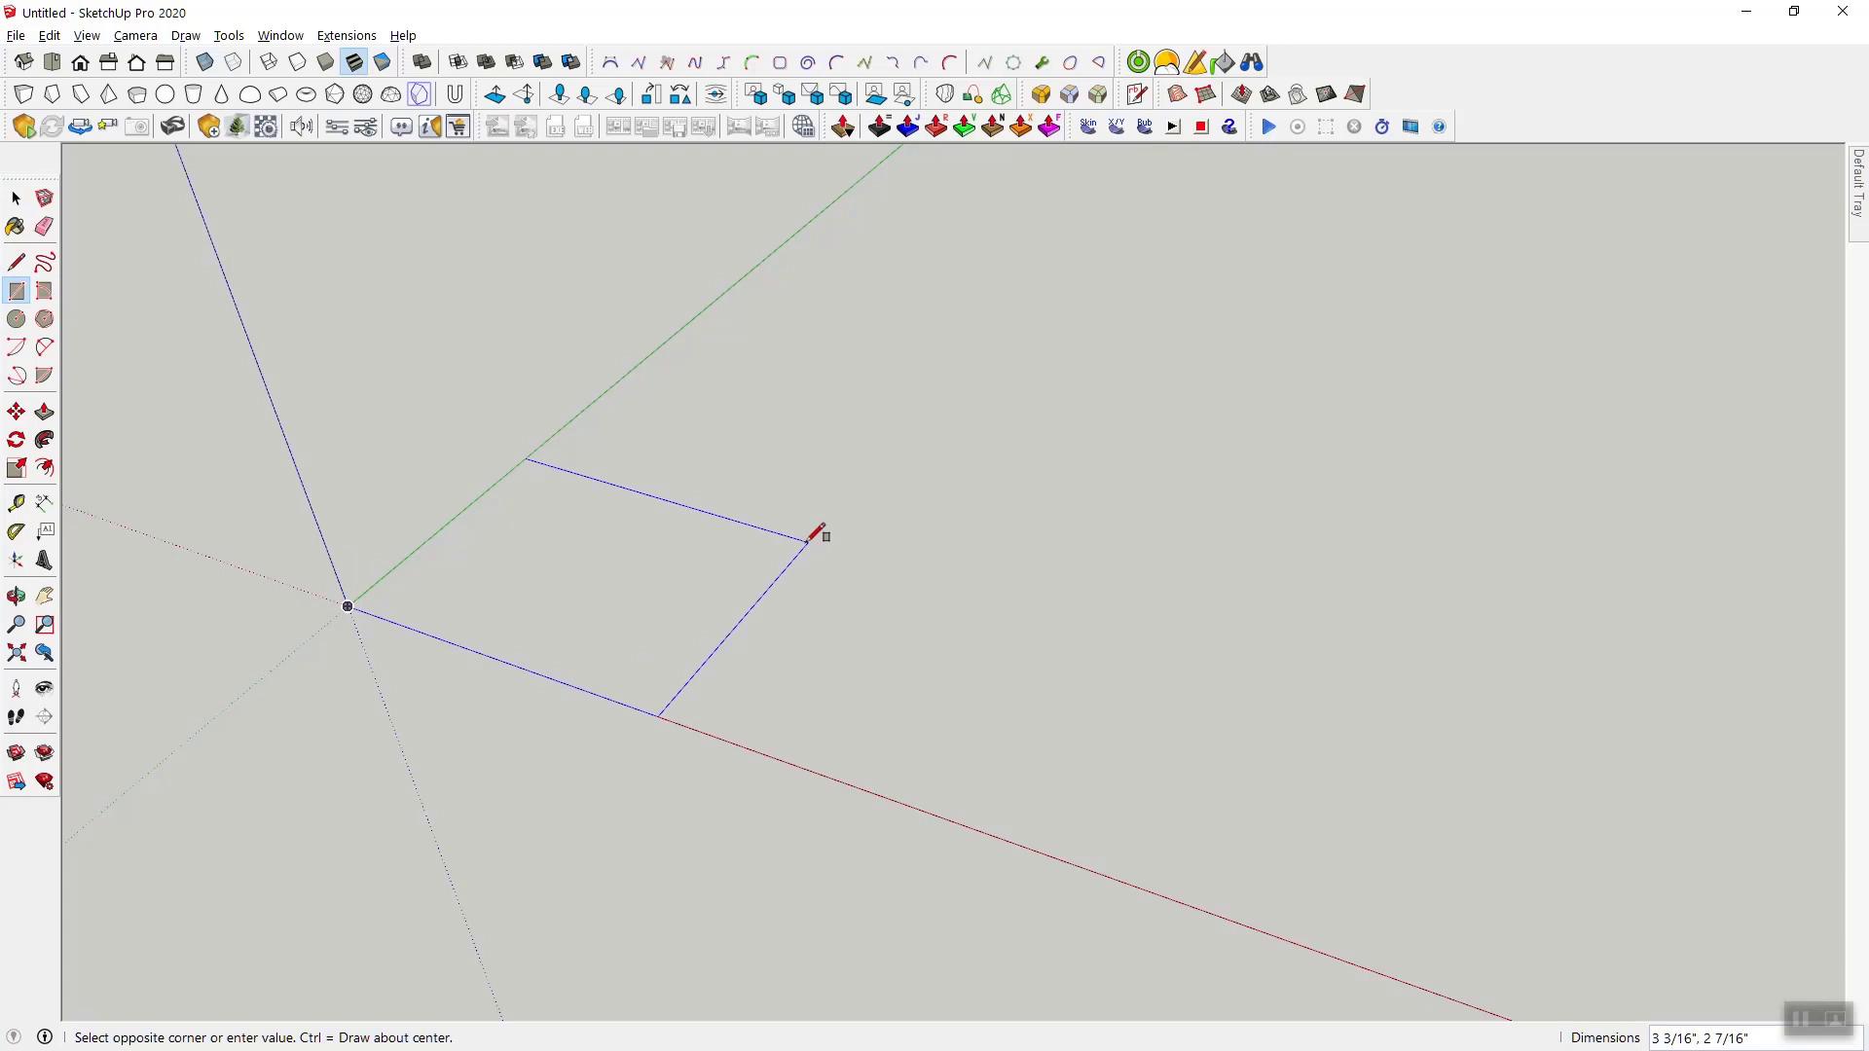
type("6,6")
key("Return")
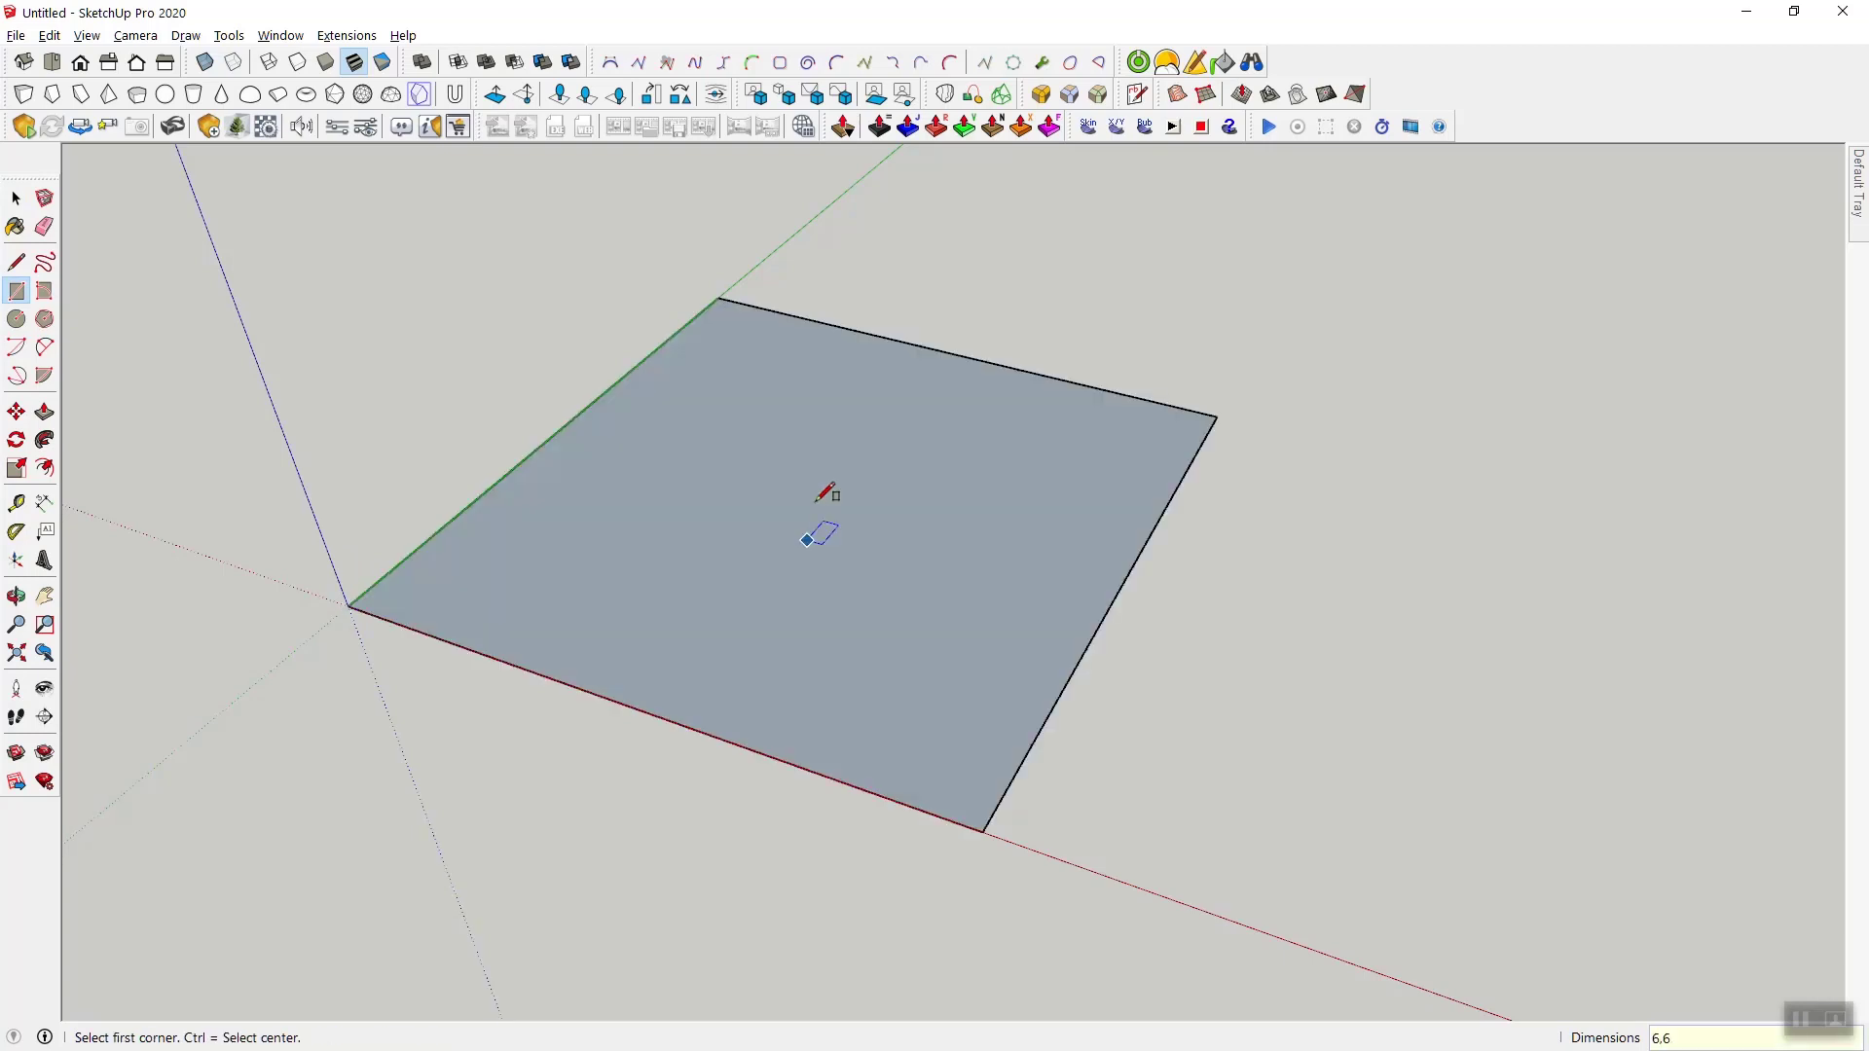
- Draw a small circle on the ground beside the square panel, on the far side from the origin
key("o")
mouse_move(826, 488)
left_mouse_down()
mouse_move(742, 551)
mouse_move(834, 472)
left_mouse_up()
key("r")
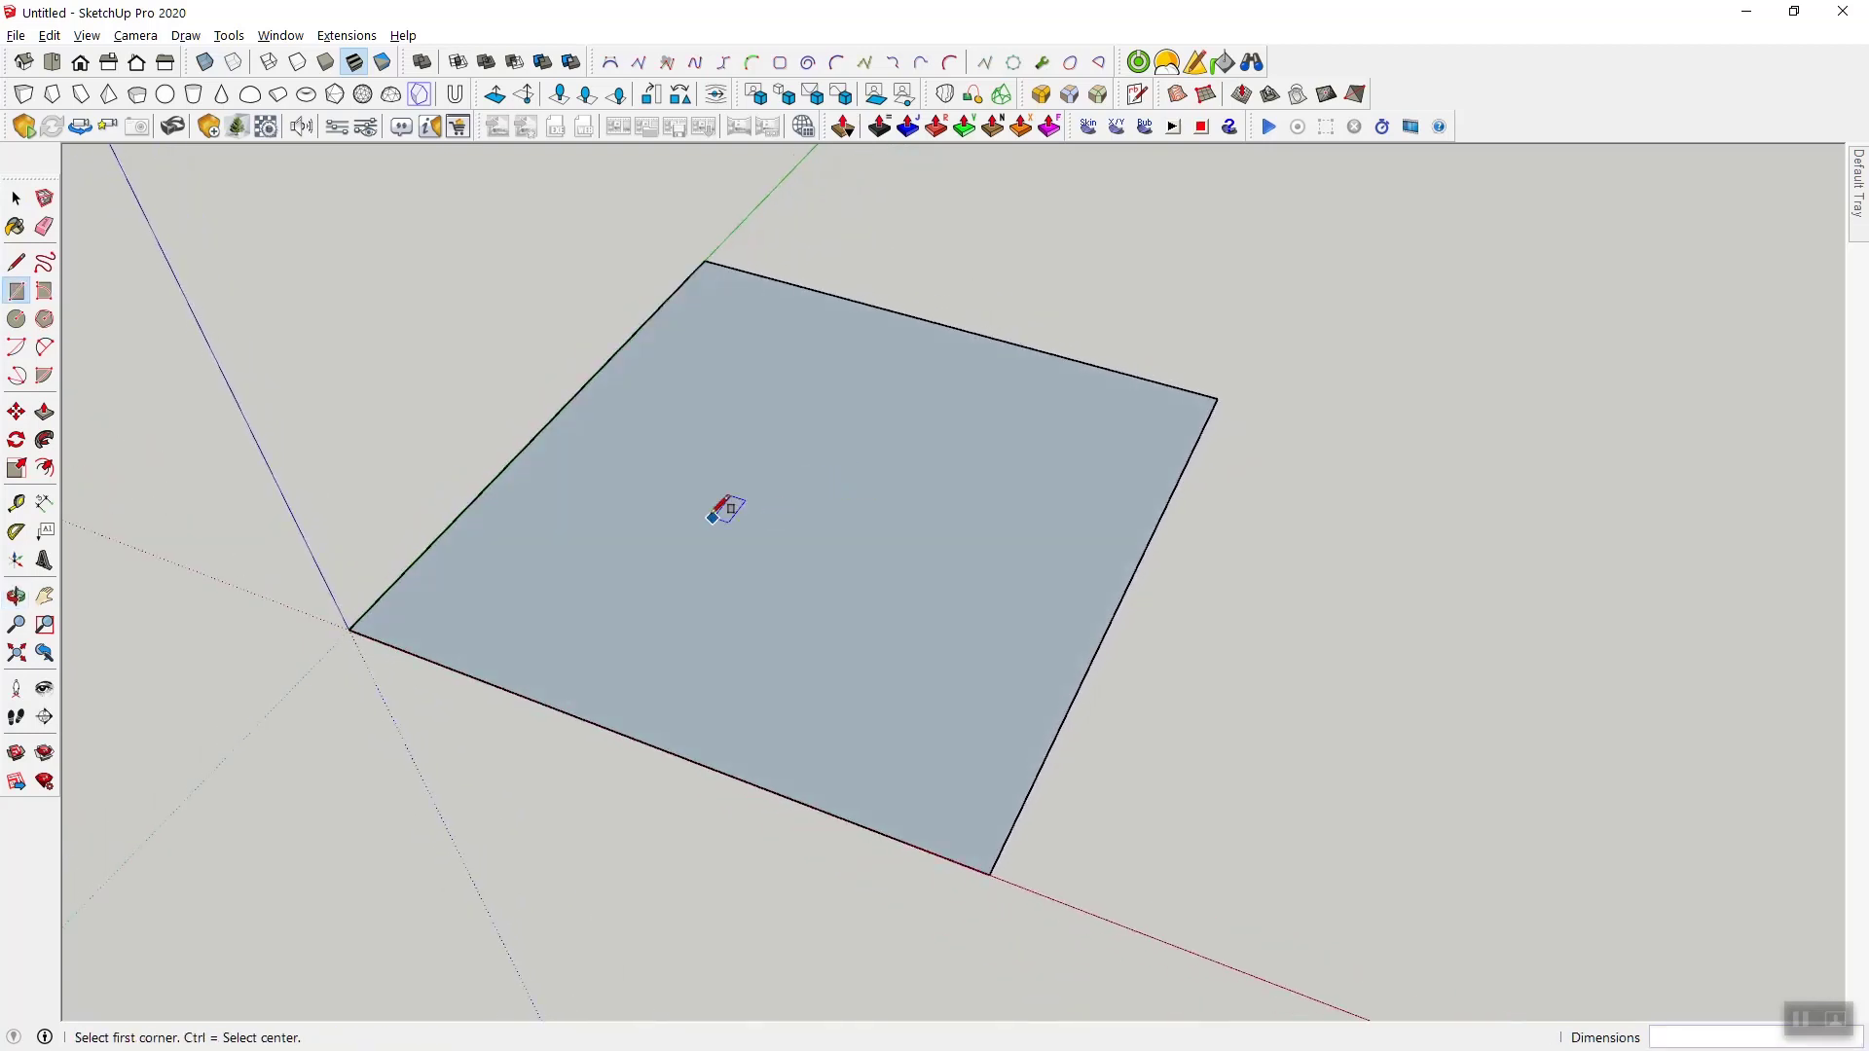
left_click(15, 321)
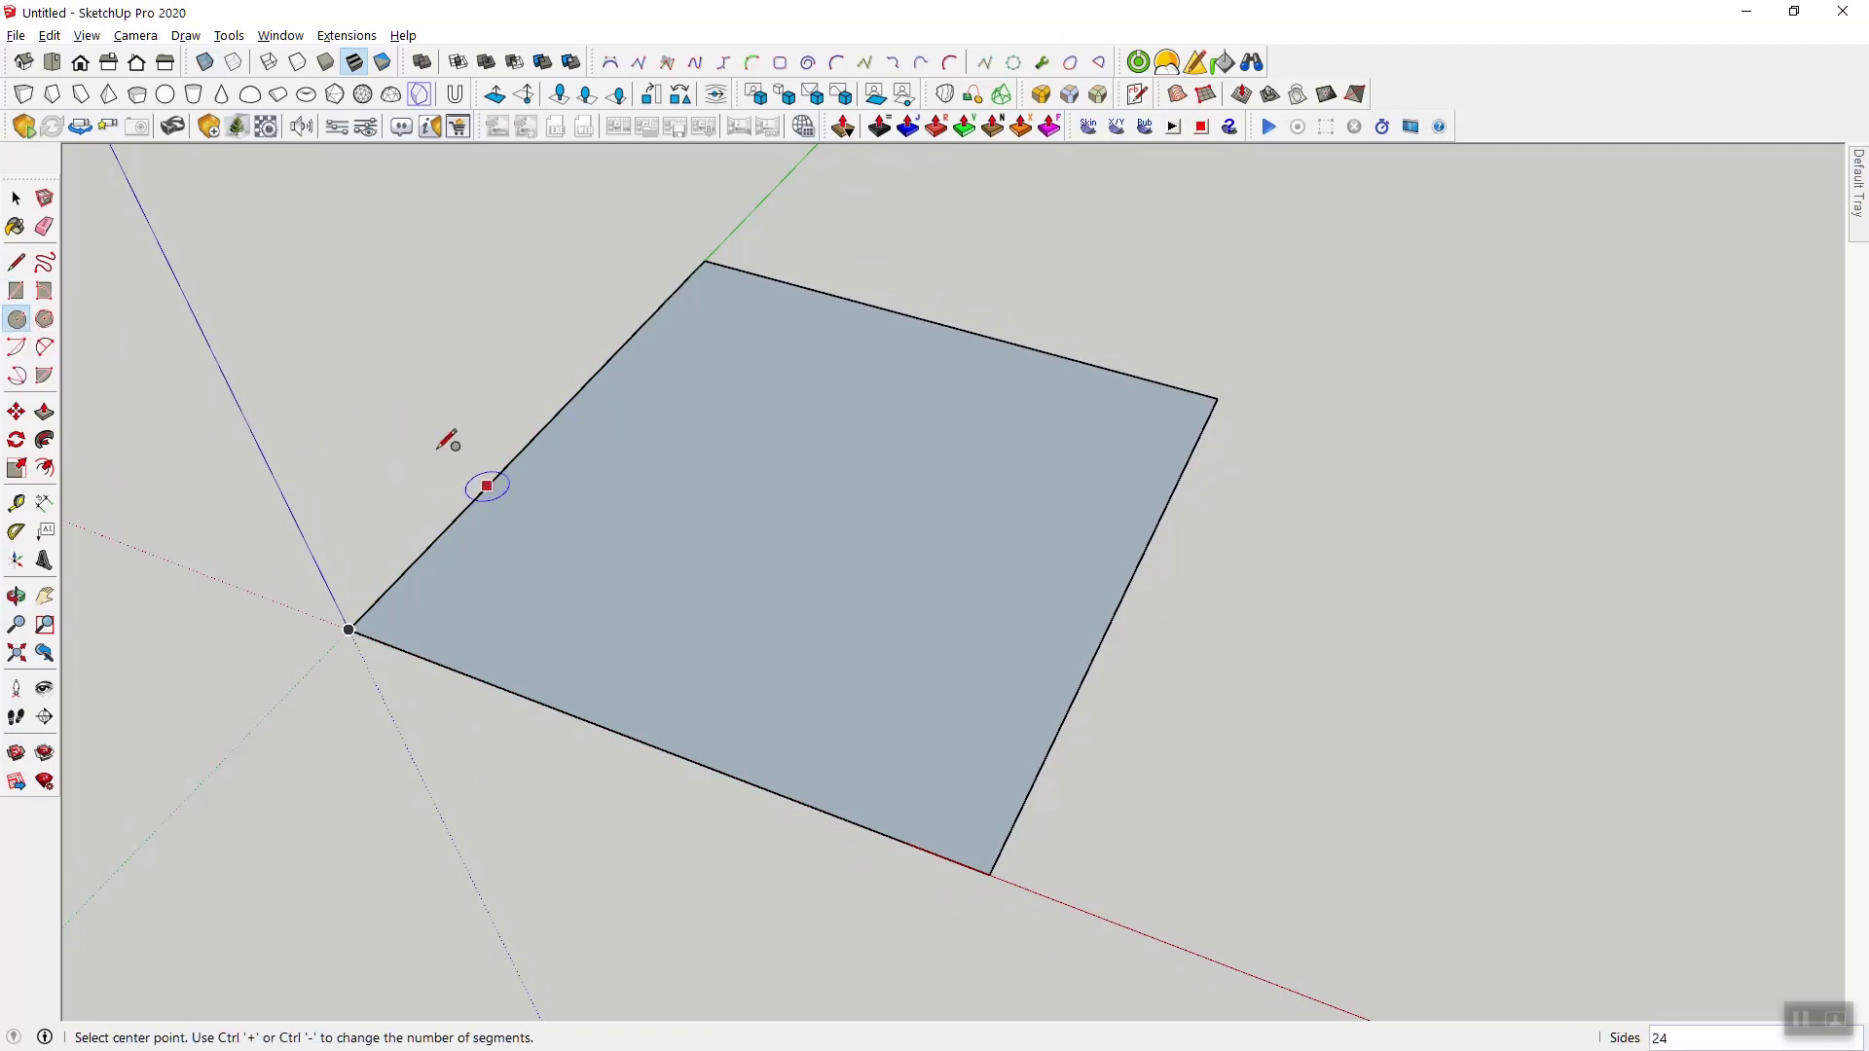
scroll(409, 419, "down", 2)
left_click(1093, 669)
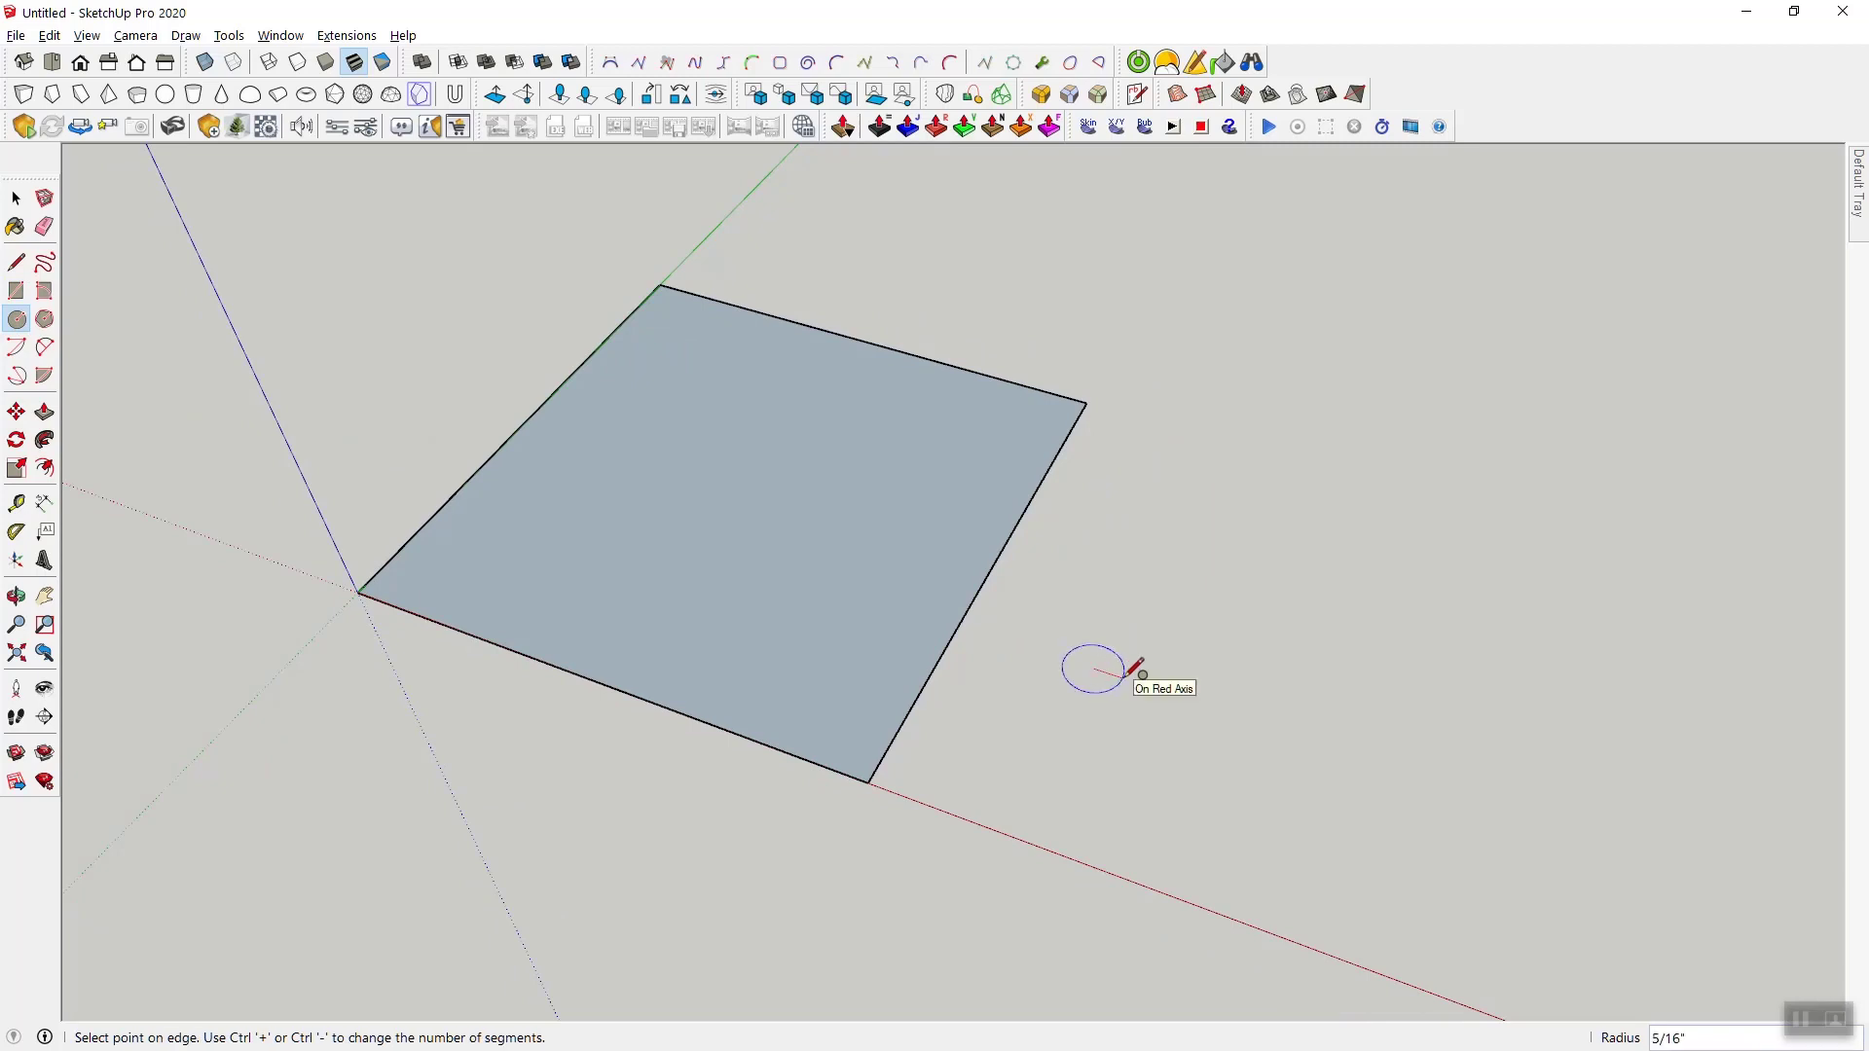
type("1/8")
key("Return")
scroll(1136, 670, "up", 3)
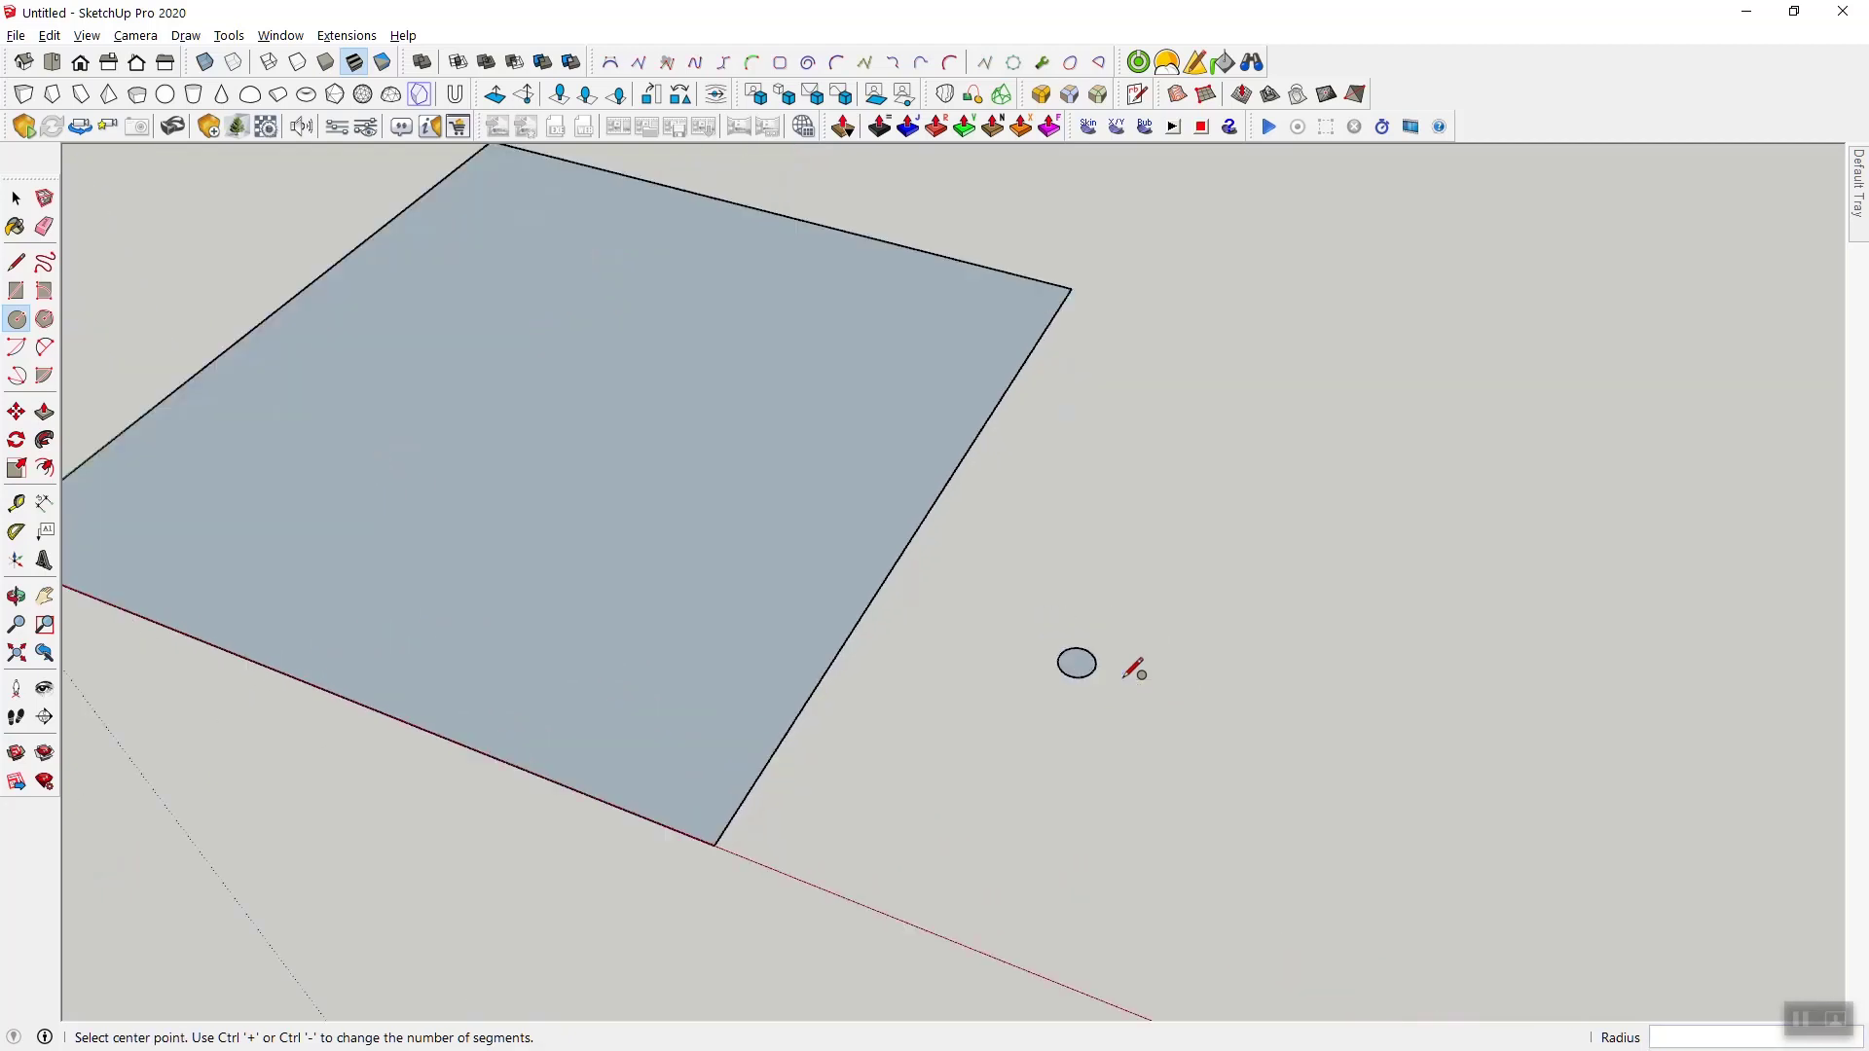
- Make the circle a component with its axes origin set at the circle's center
key("space")
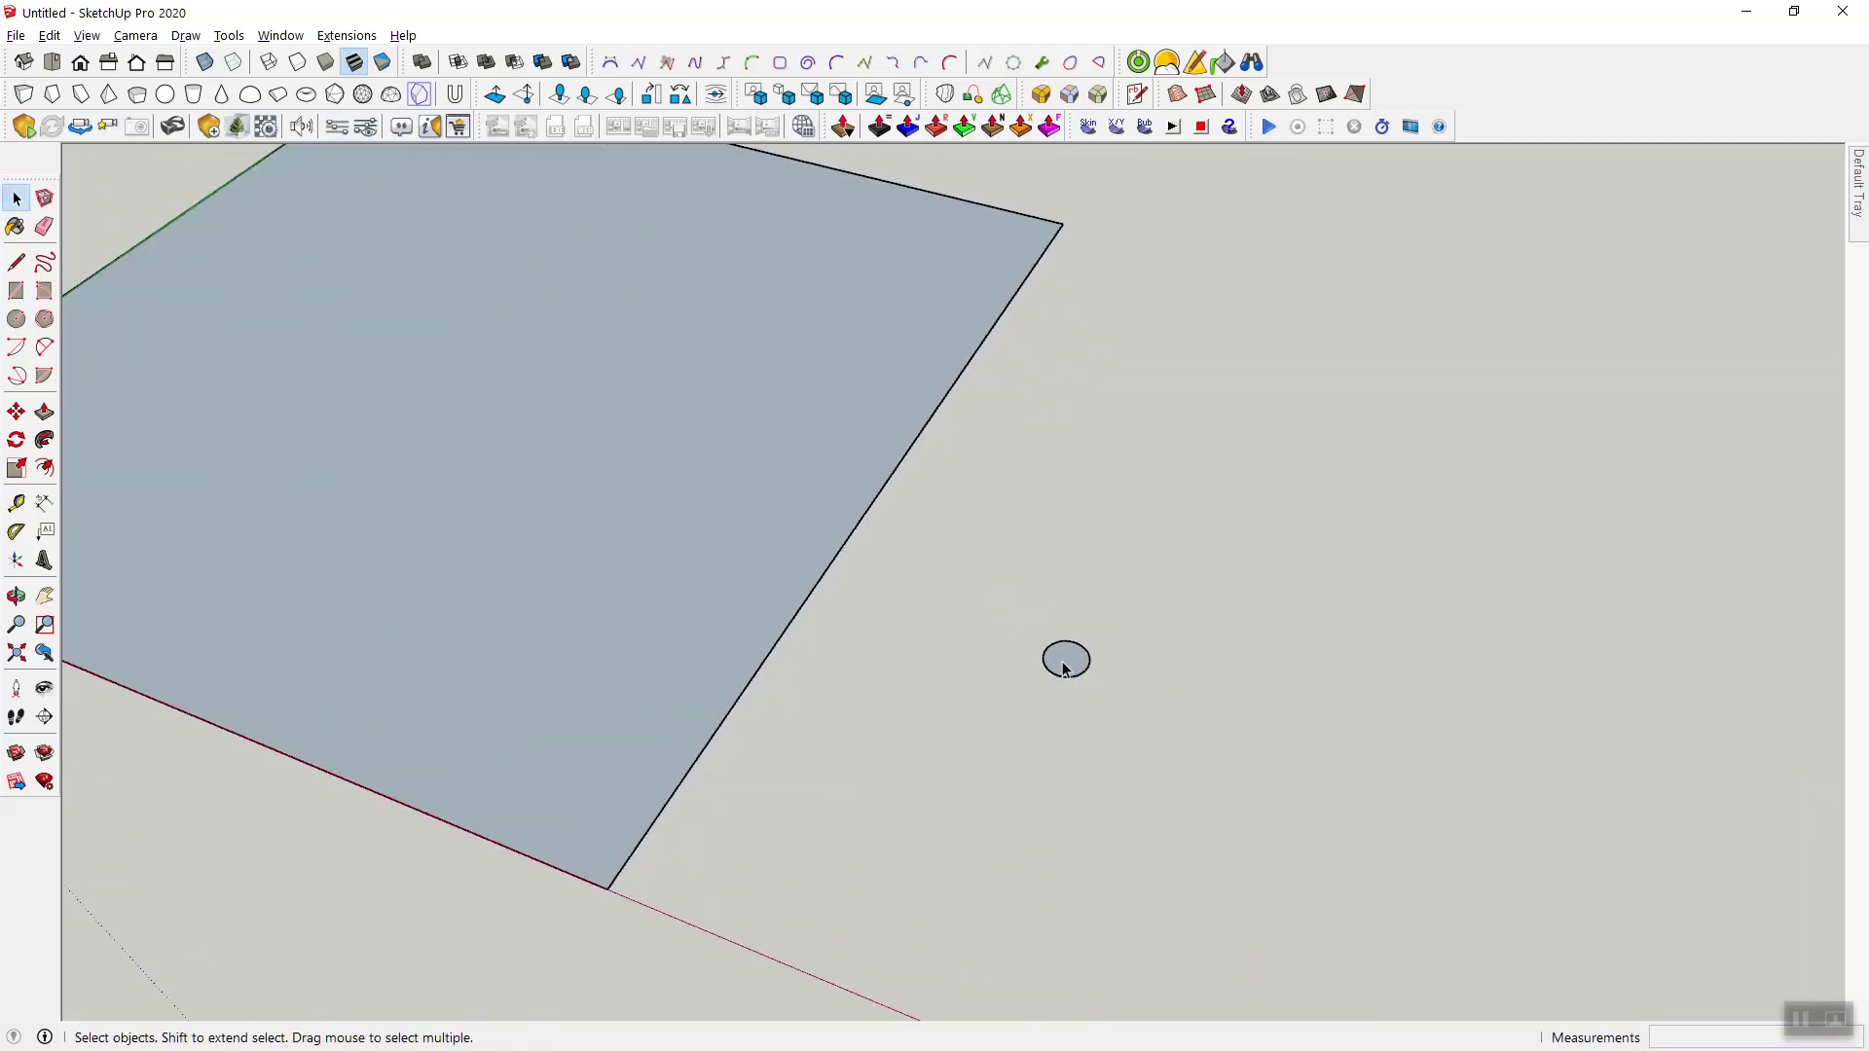
left_click(1073, 662)
right_click(1071, 664)
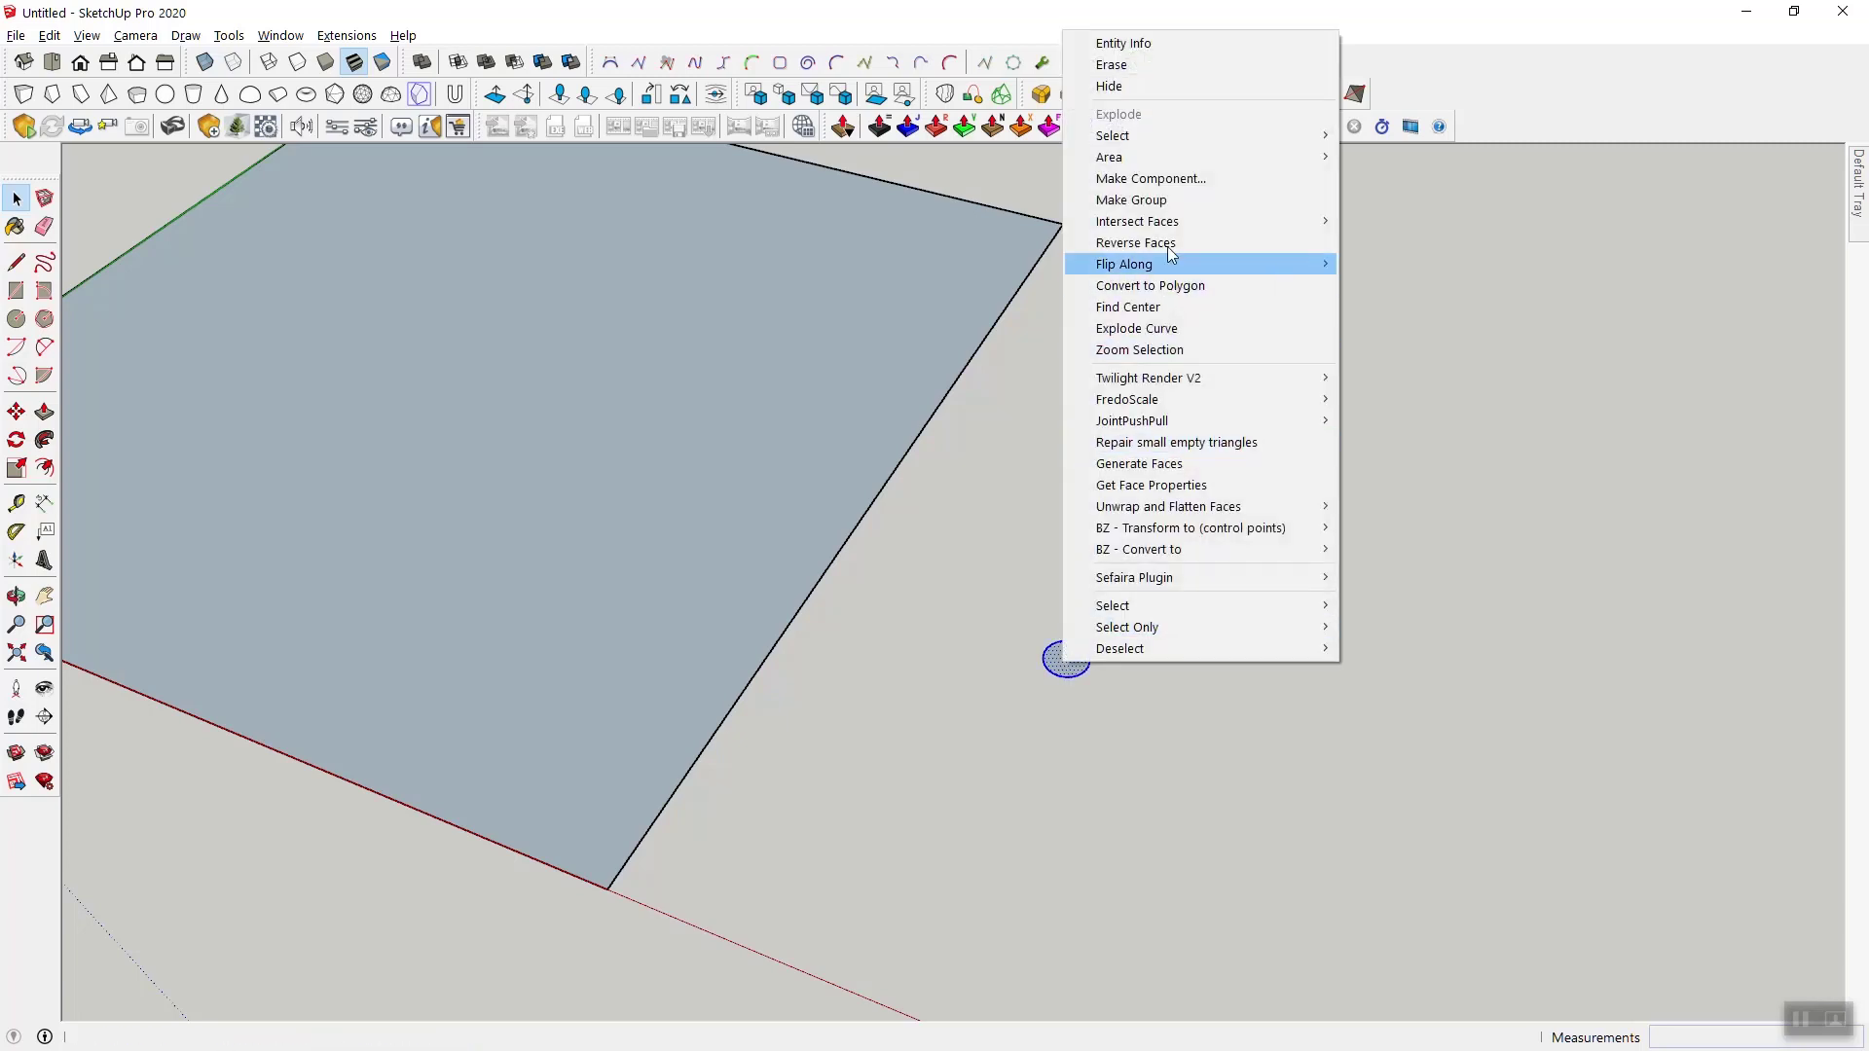
left_click(1207, 178)
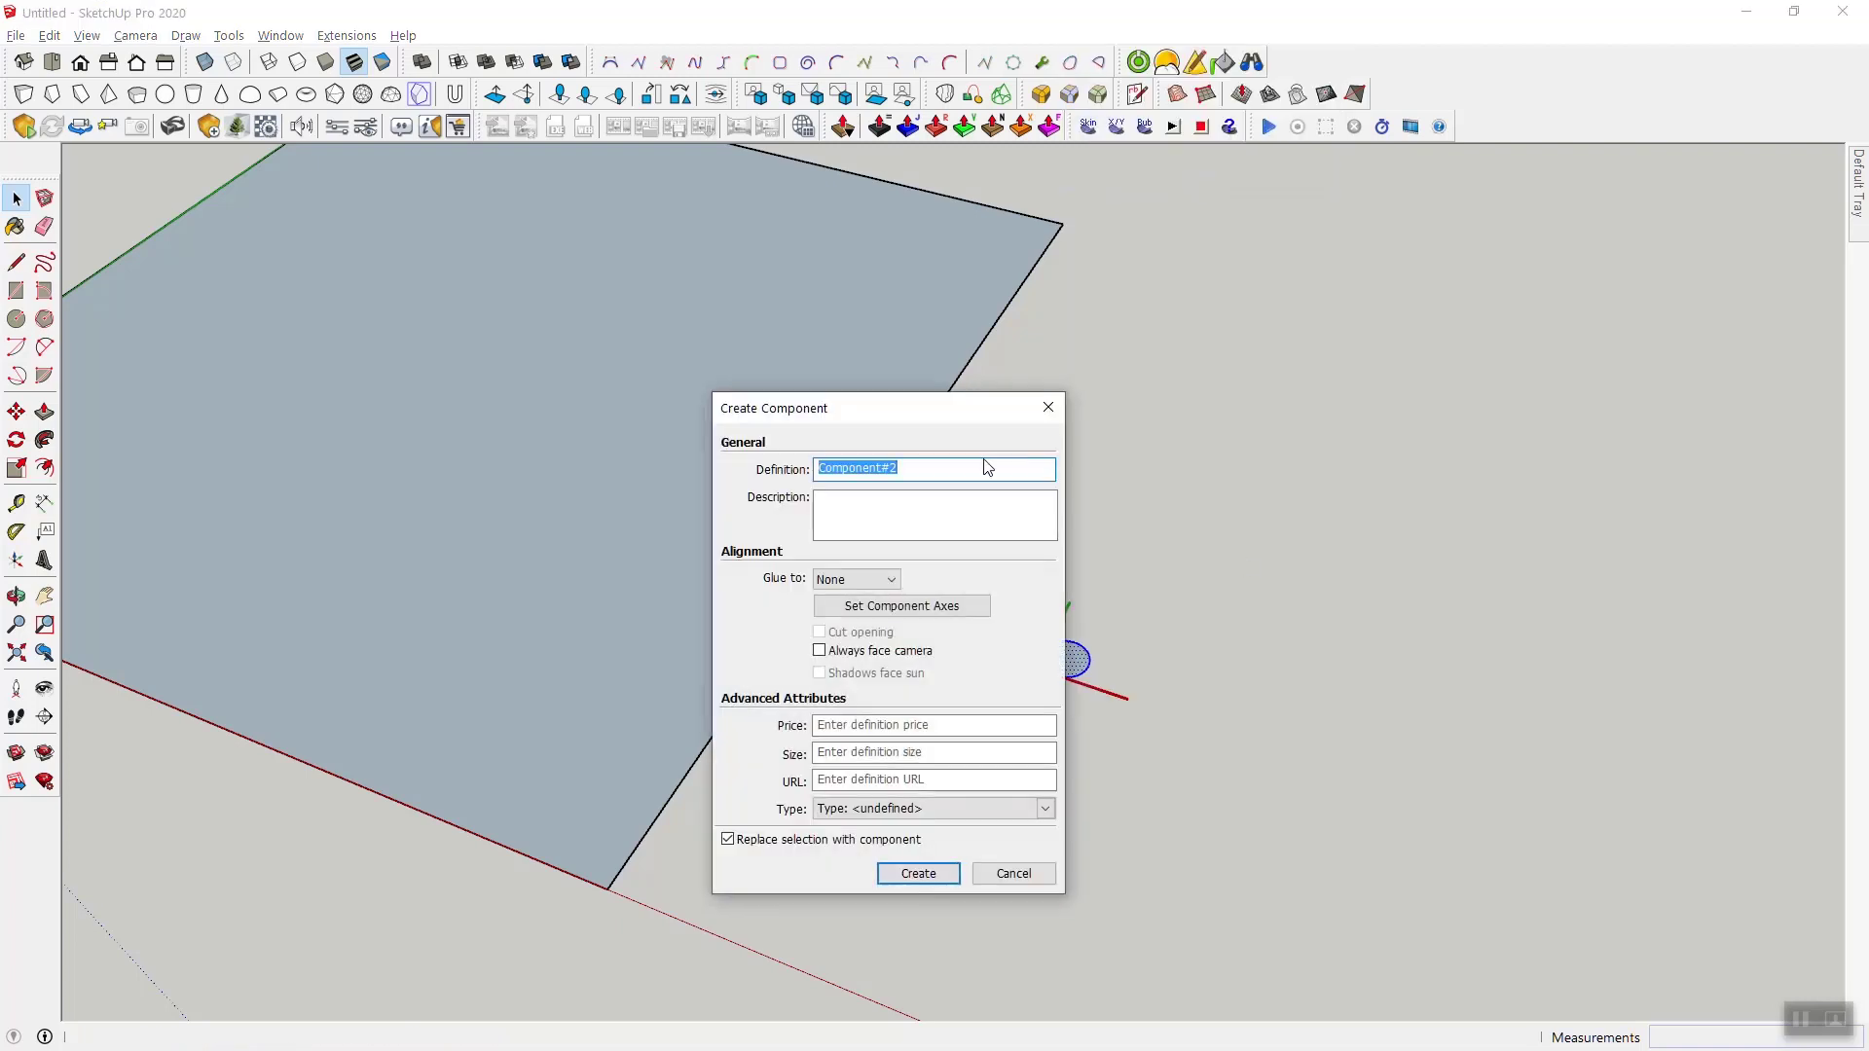
left_click_drag(916, 417, 656, 411)
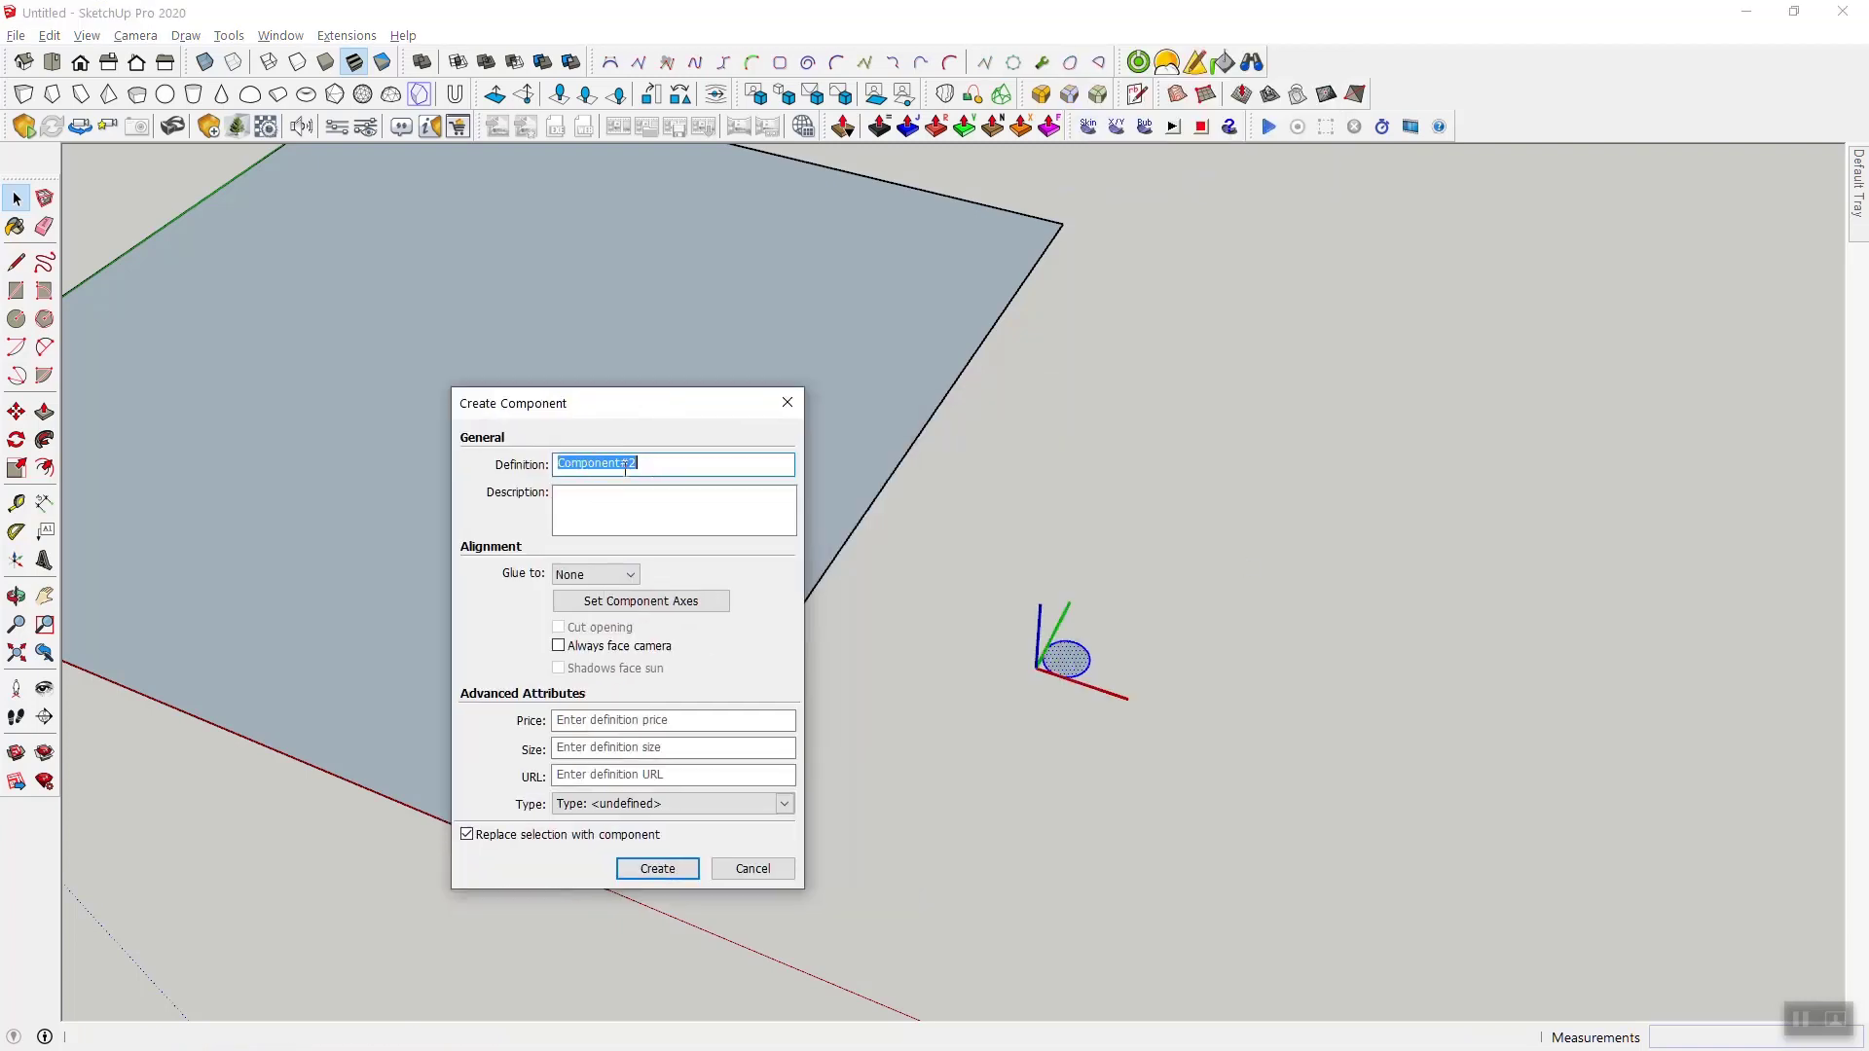
left_click(657, 602)
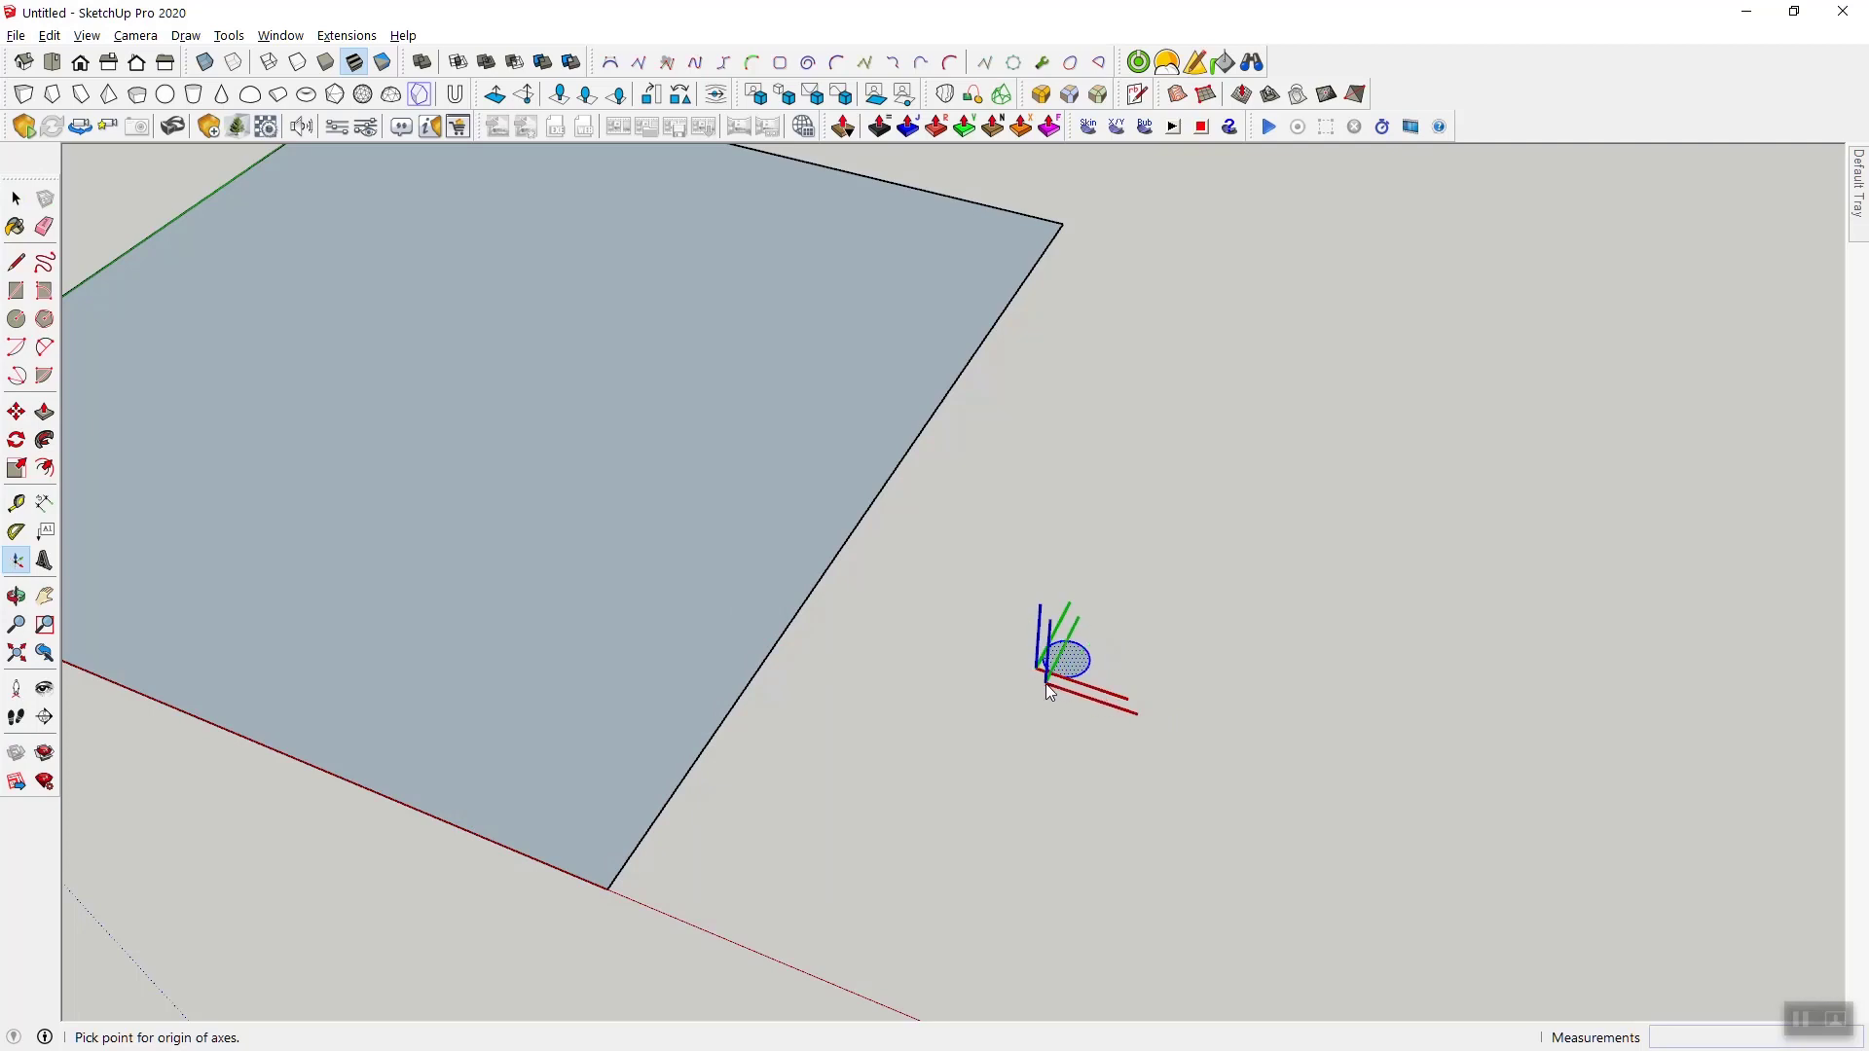
scroll(1036, 673, "up", 2)
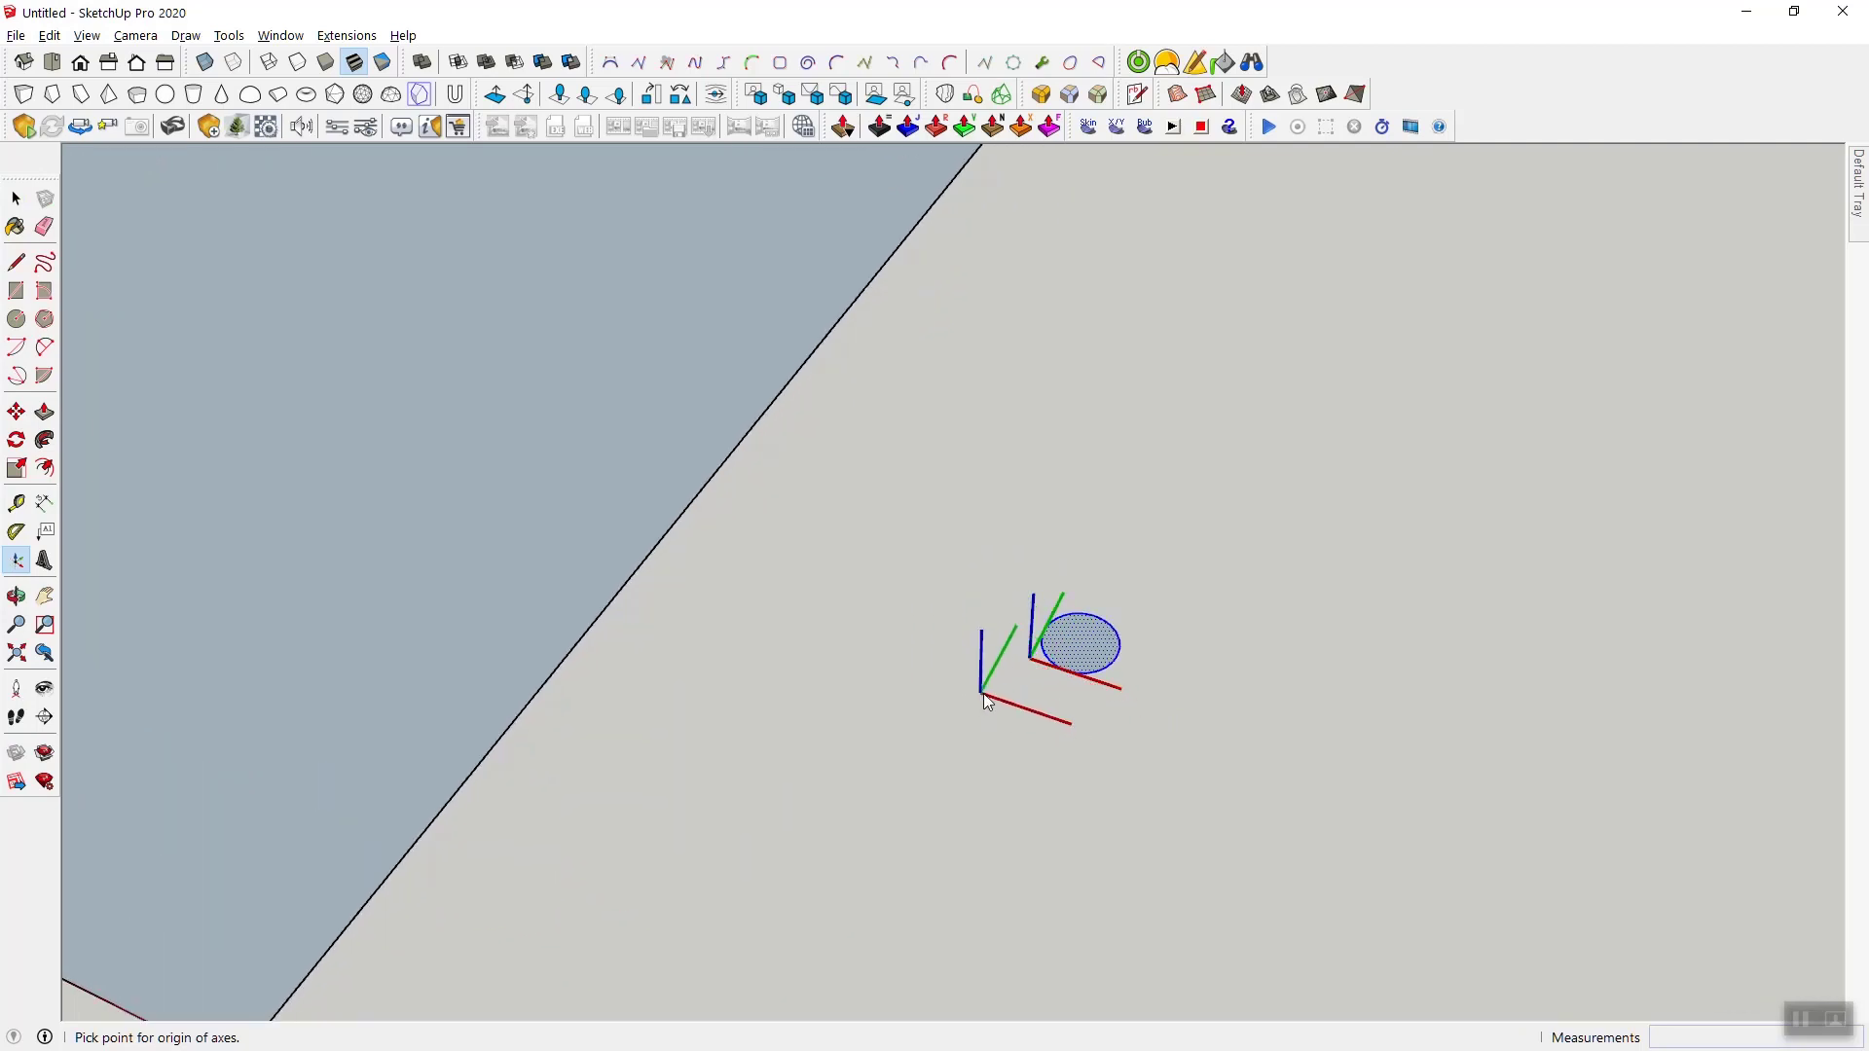
double_click(1083, 638)
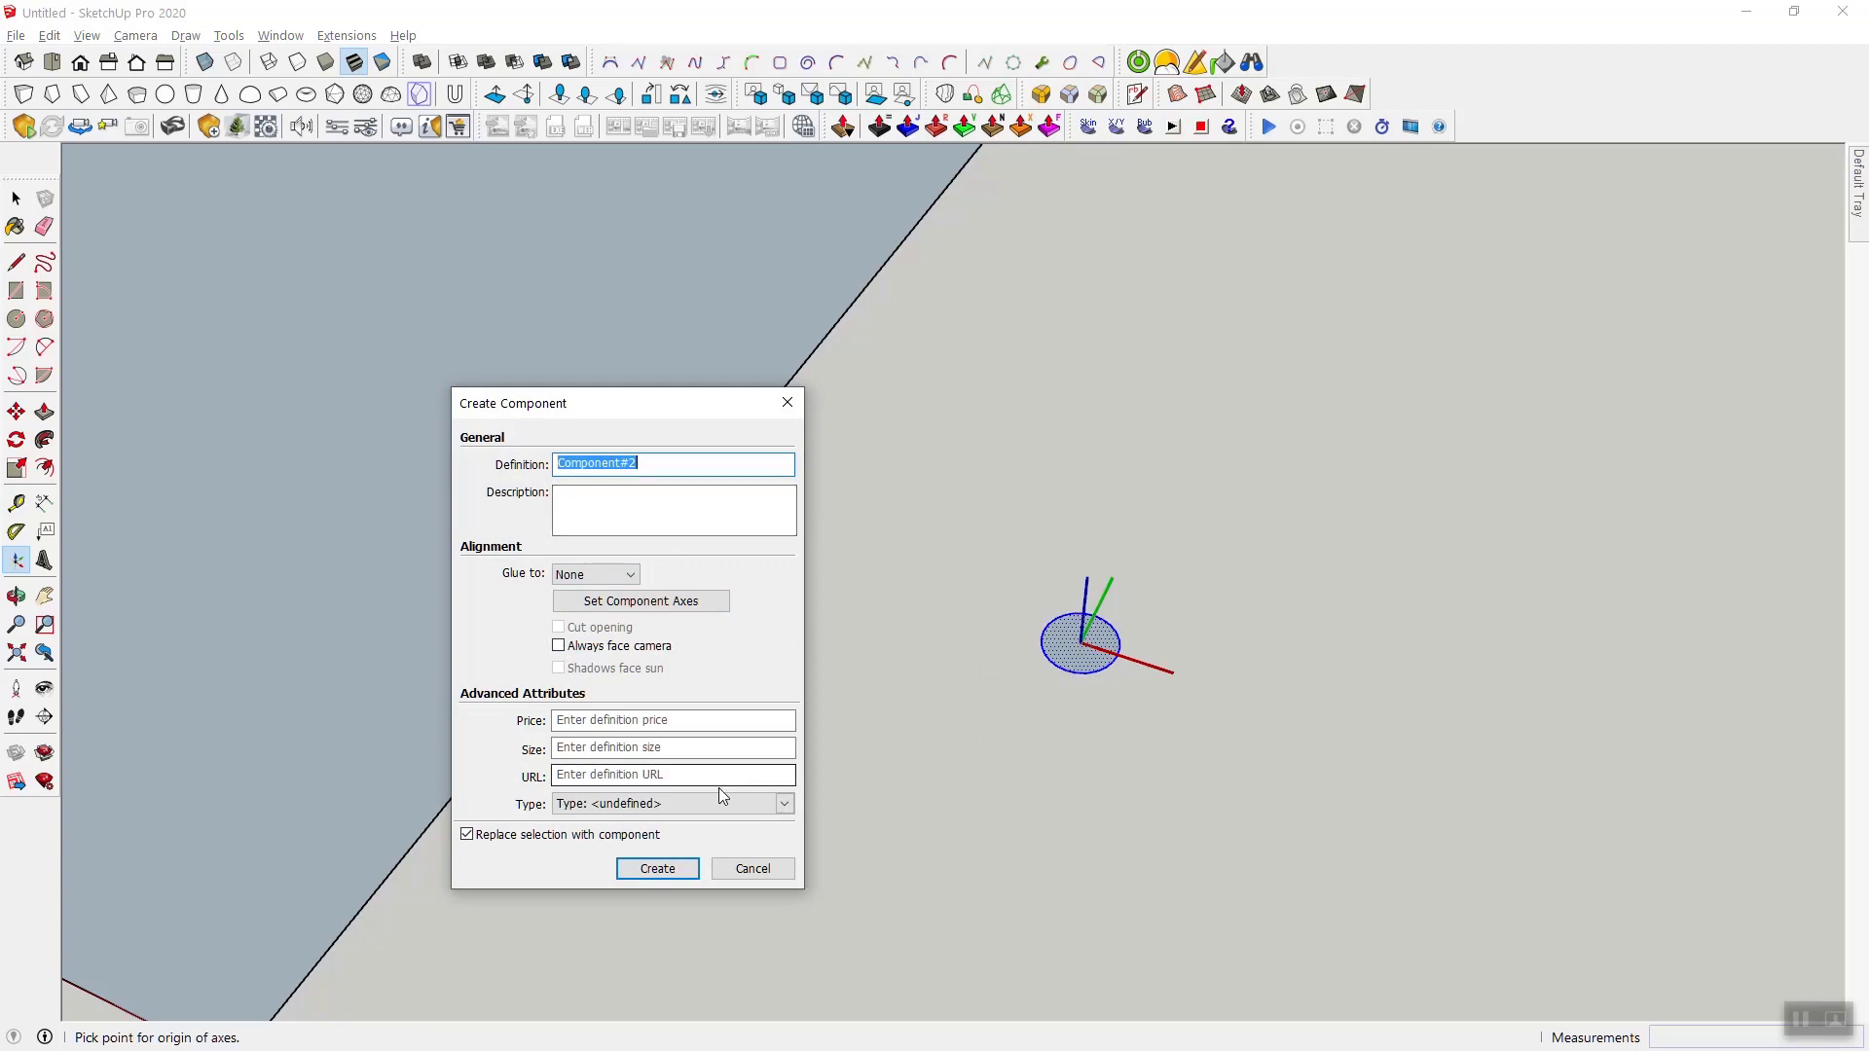
left_click(658, 869)
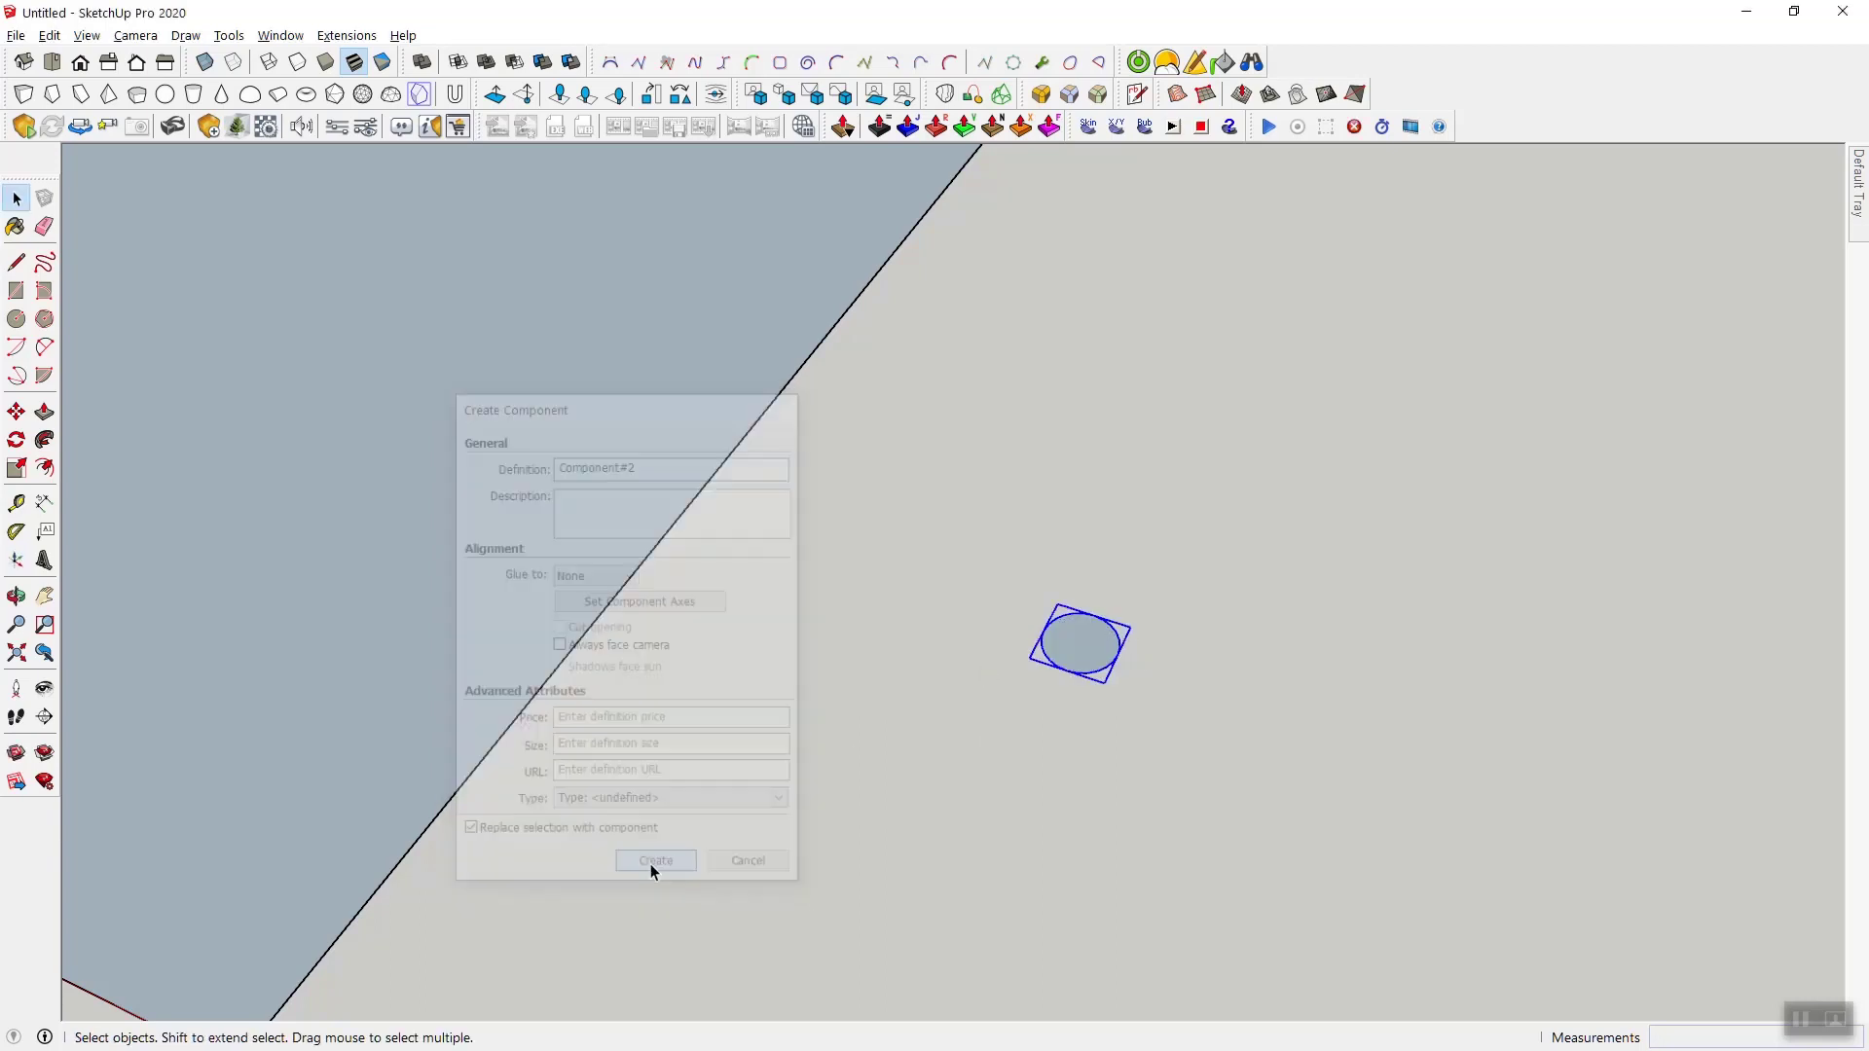
double_click(1074, 657)
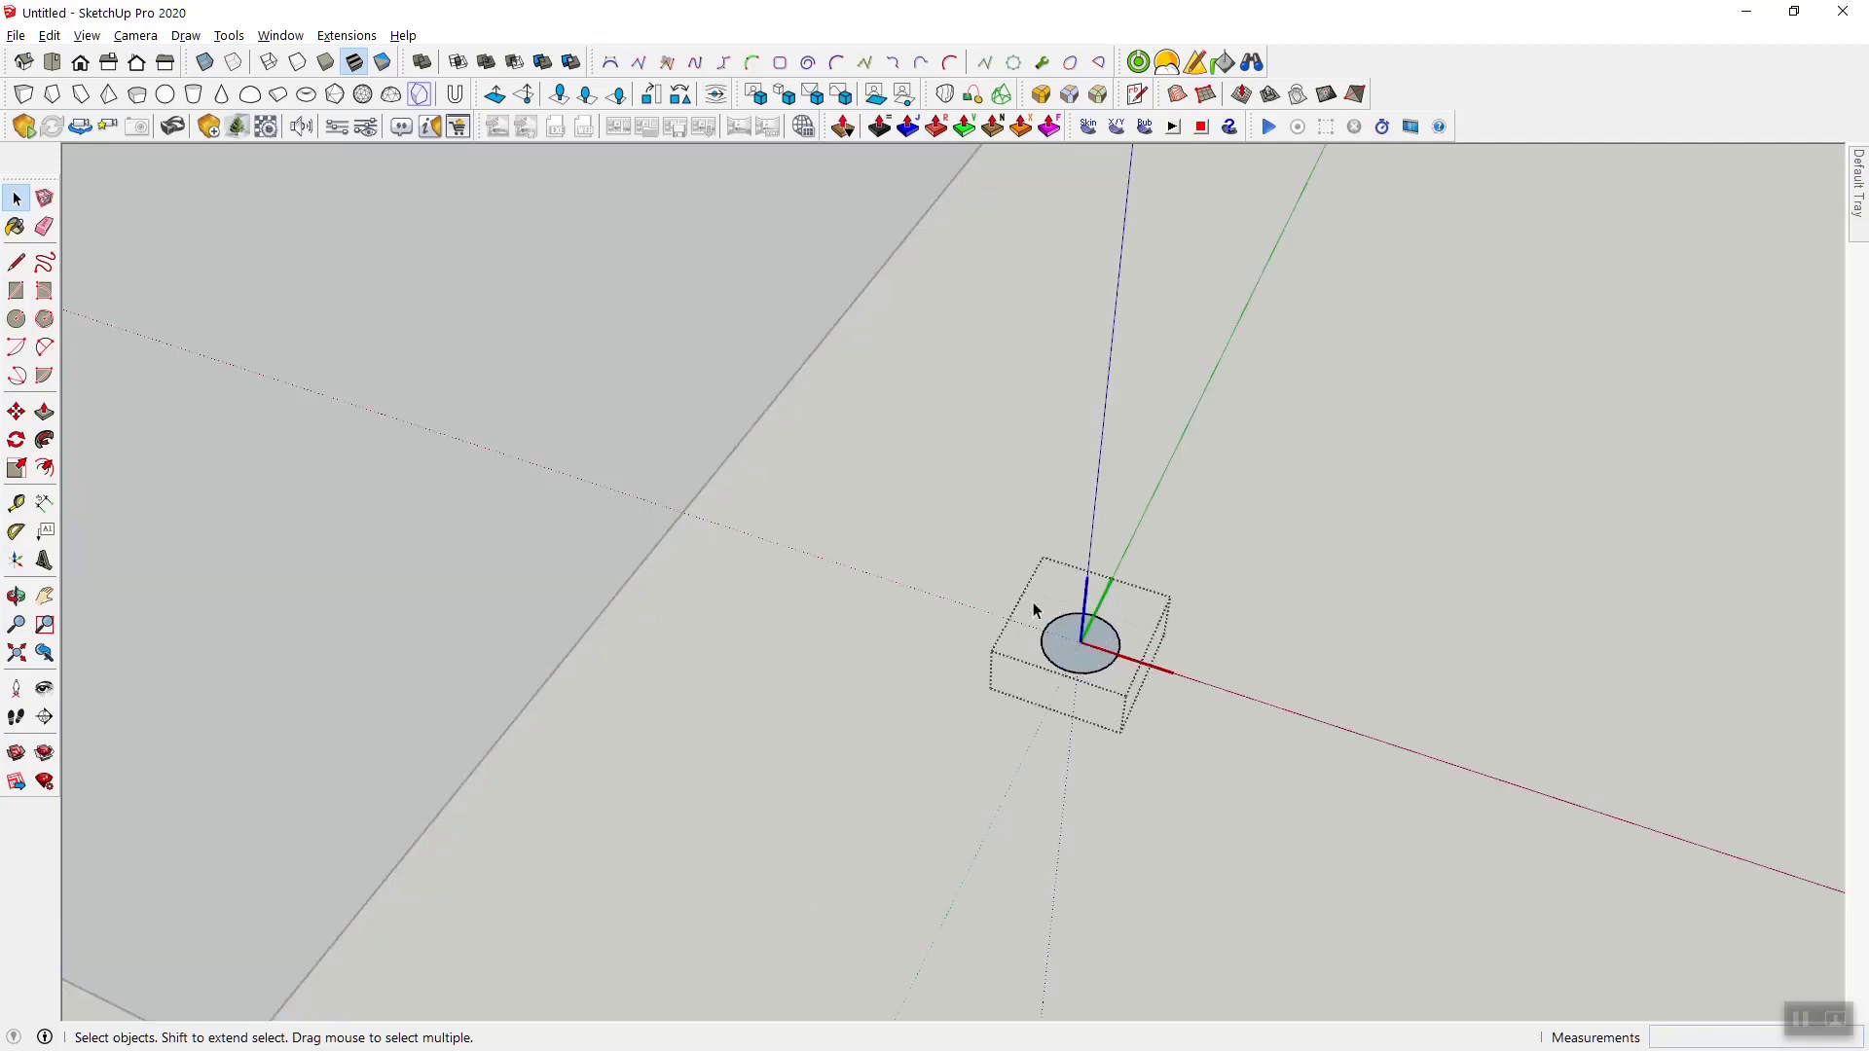
left_click(1230, 580)
- Move the circle component by its center onto the panel corner that lies on the red axis
left_click(1092, 626)
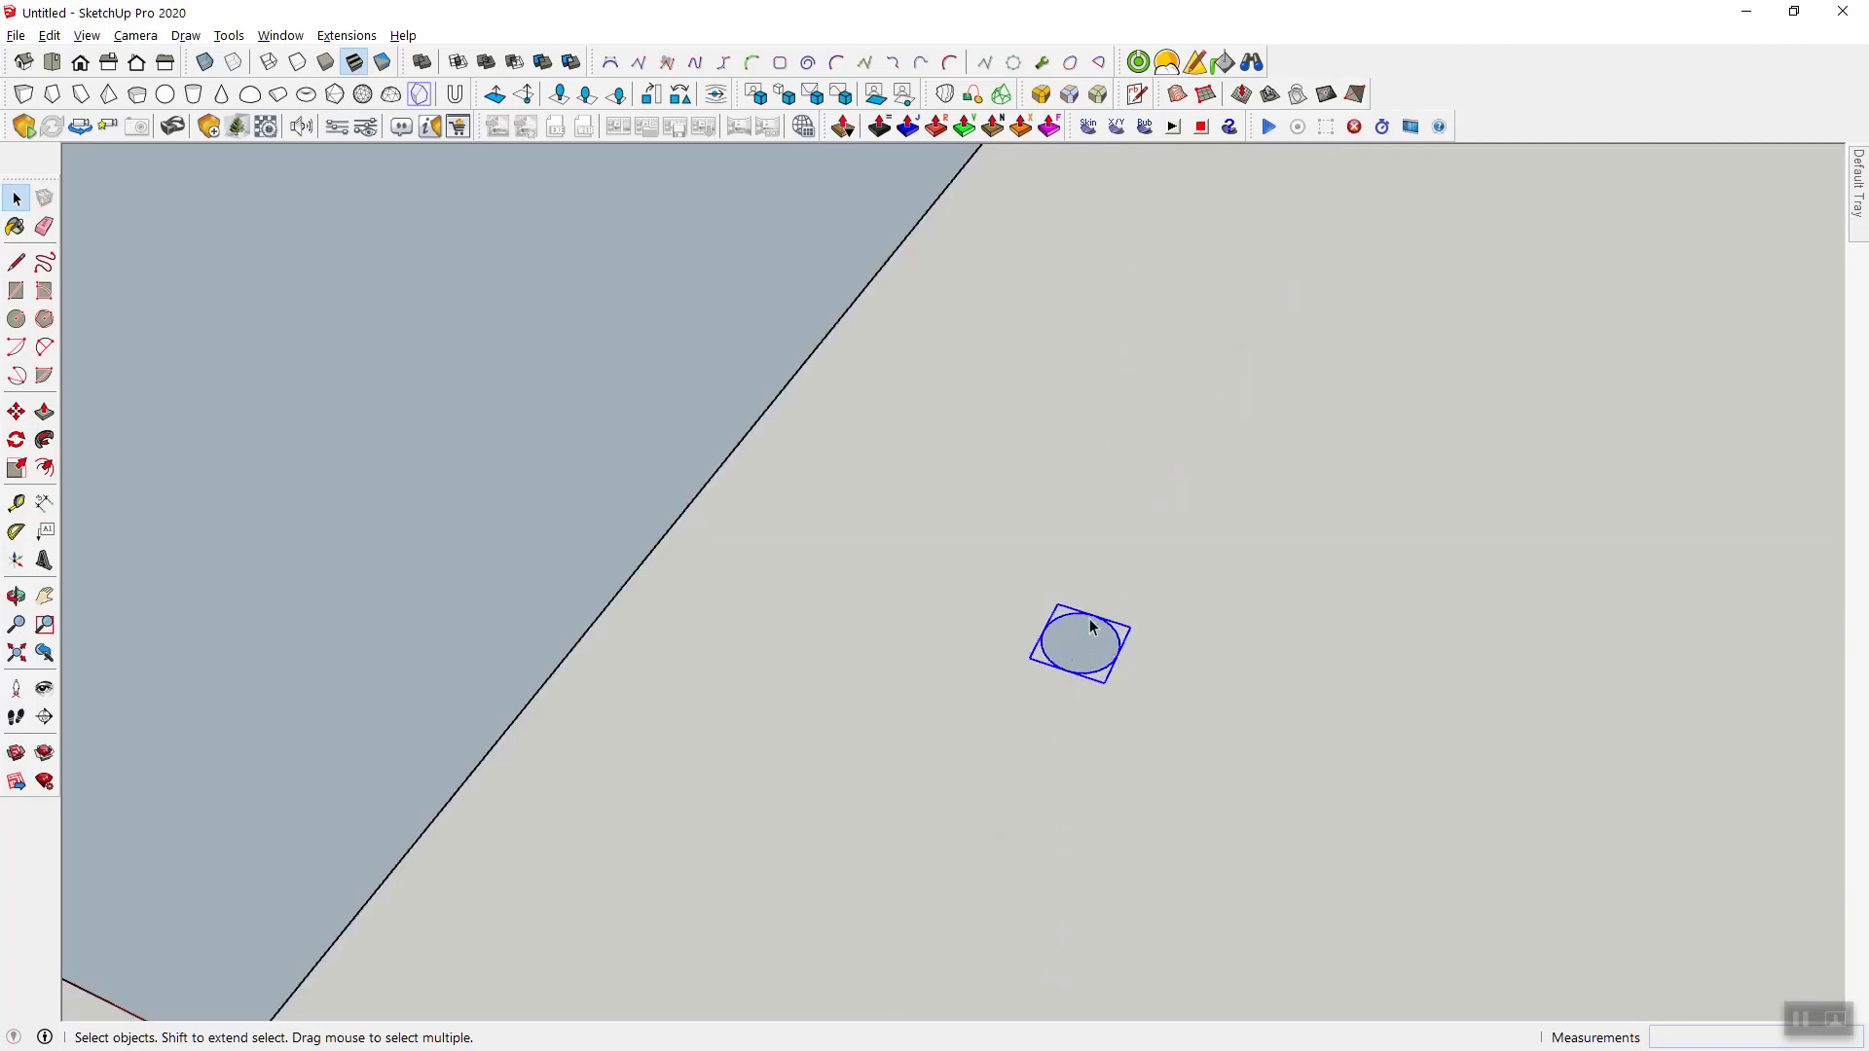
scroll(1107, 608, "down", 2)
key("m")
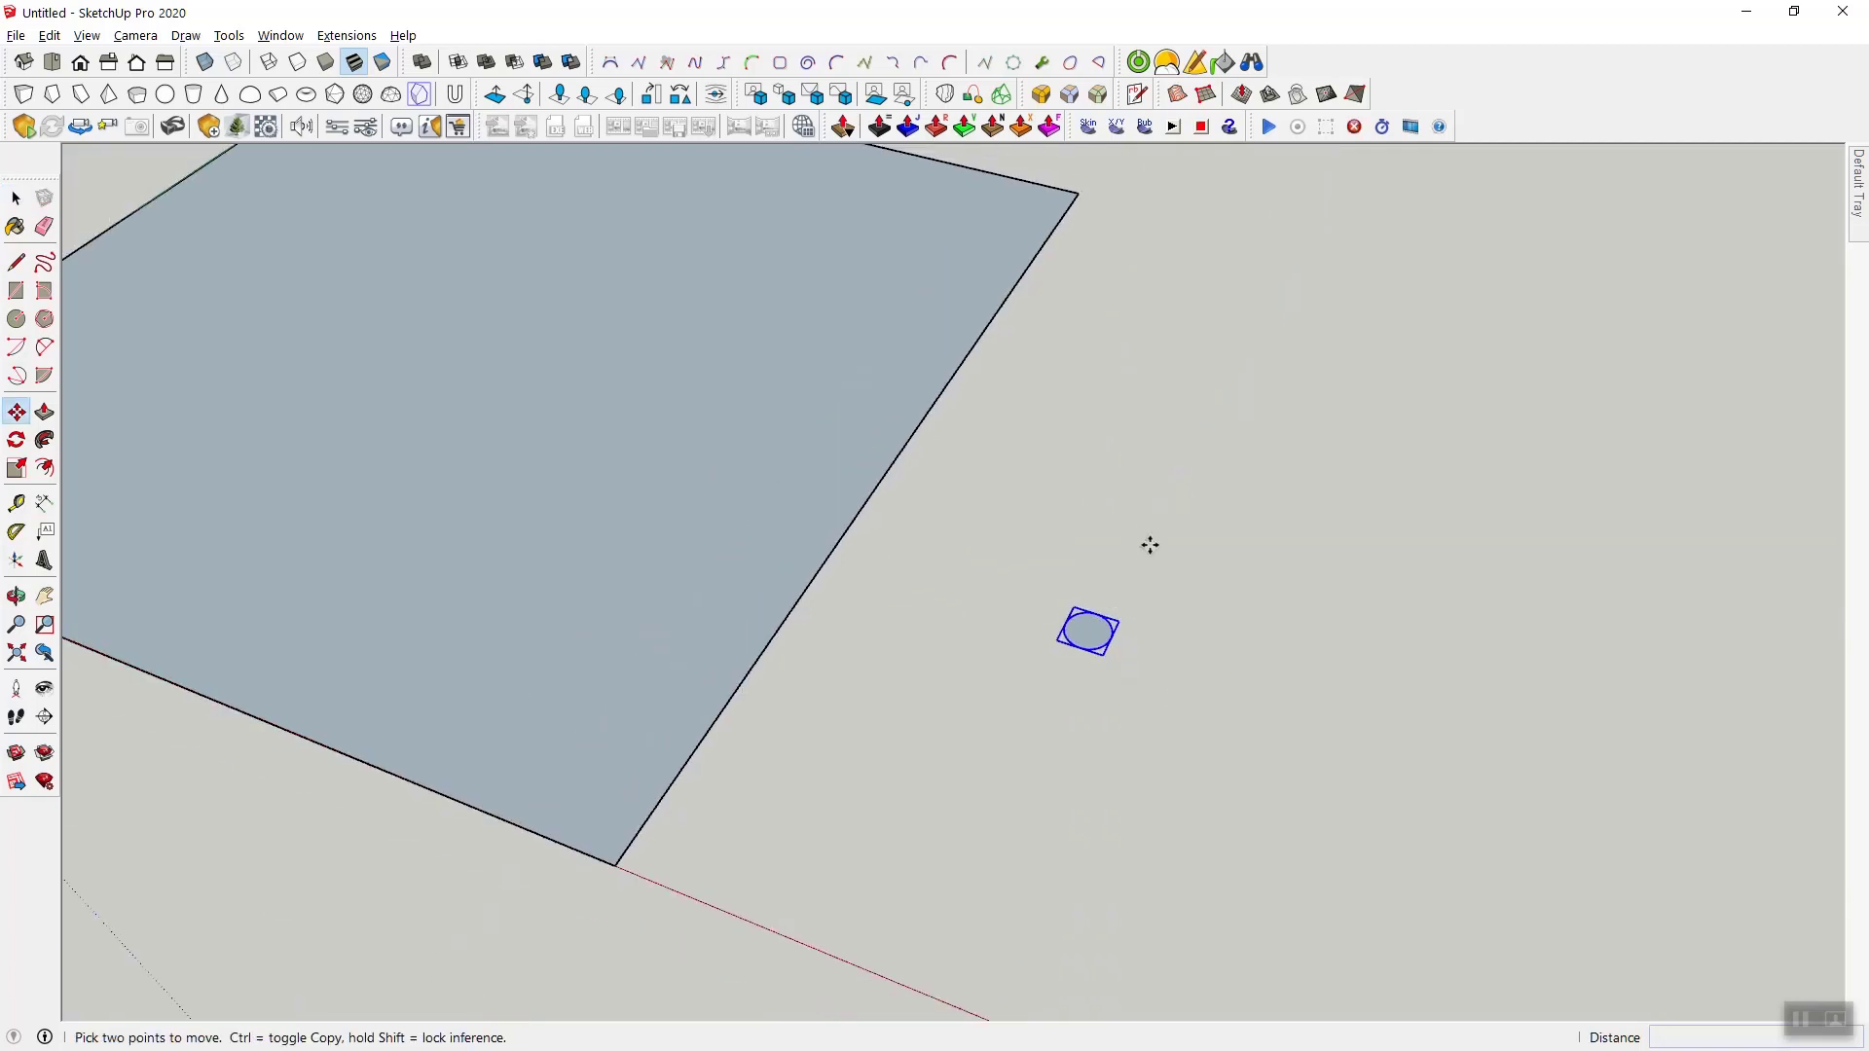
left_click(1089, 630)
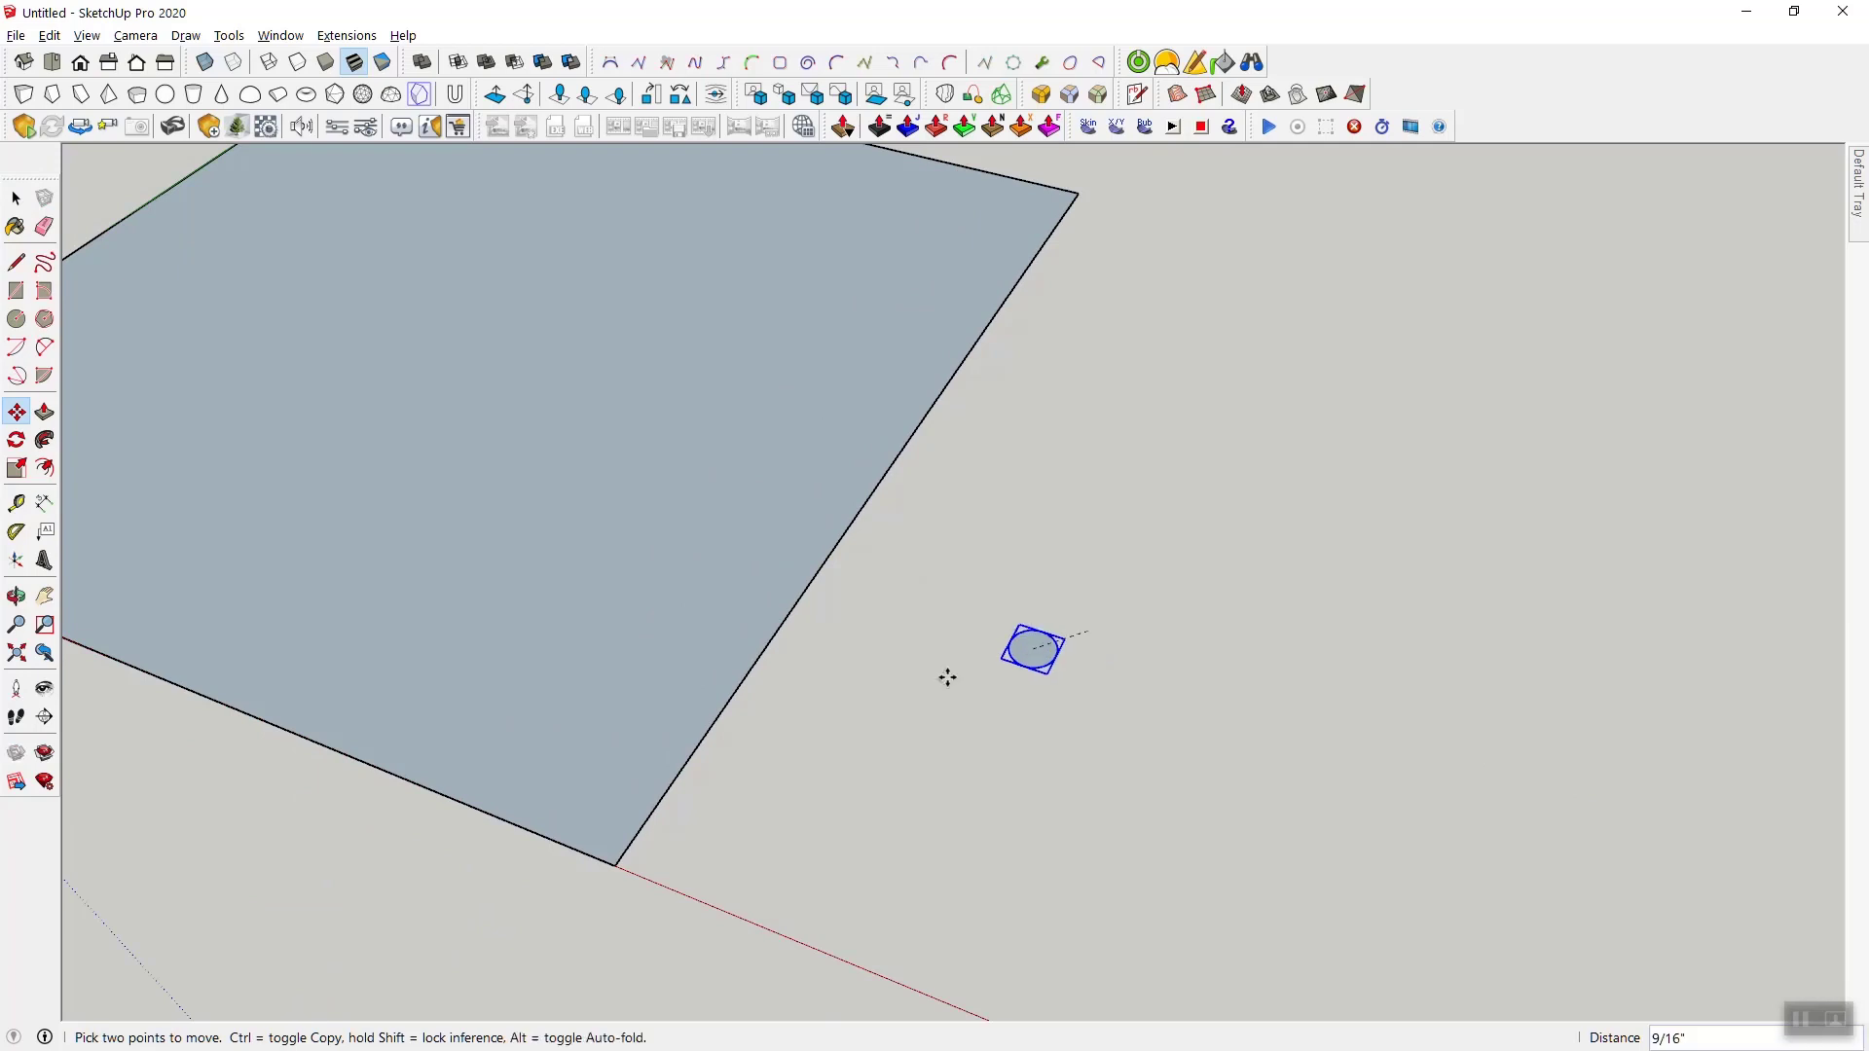
left_click(603, 865)
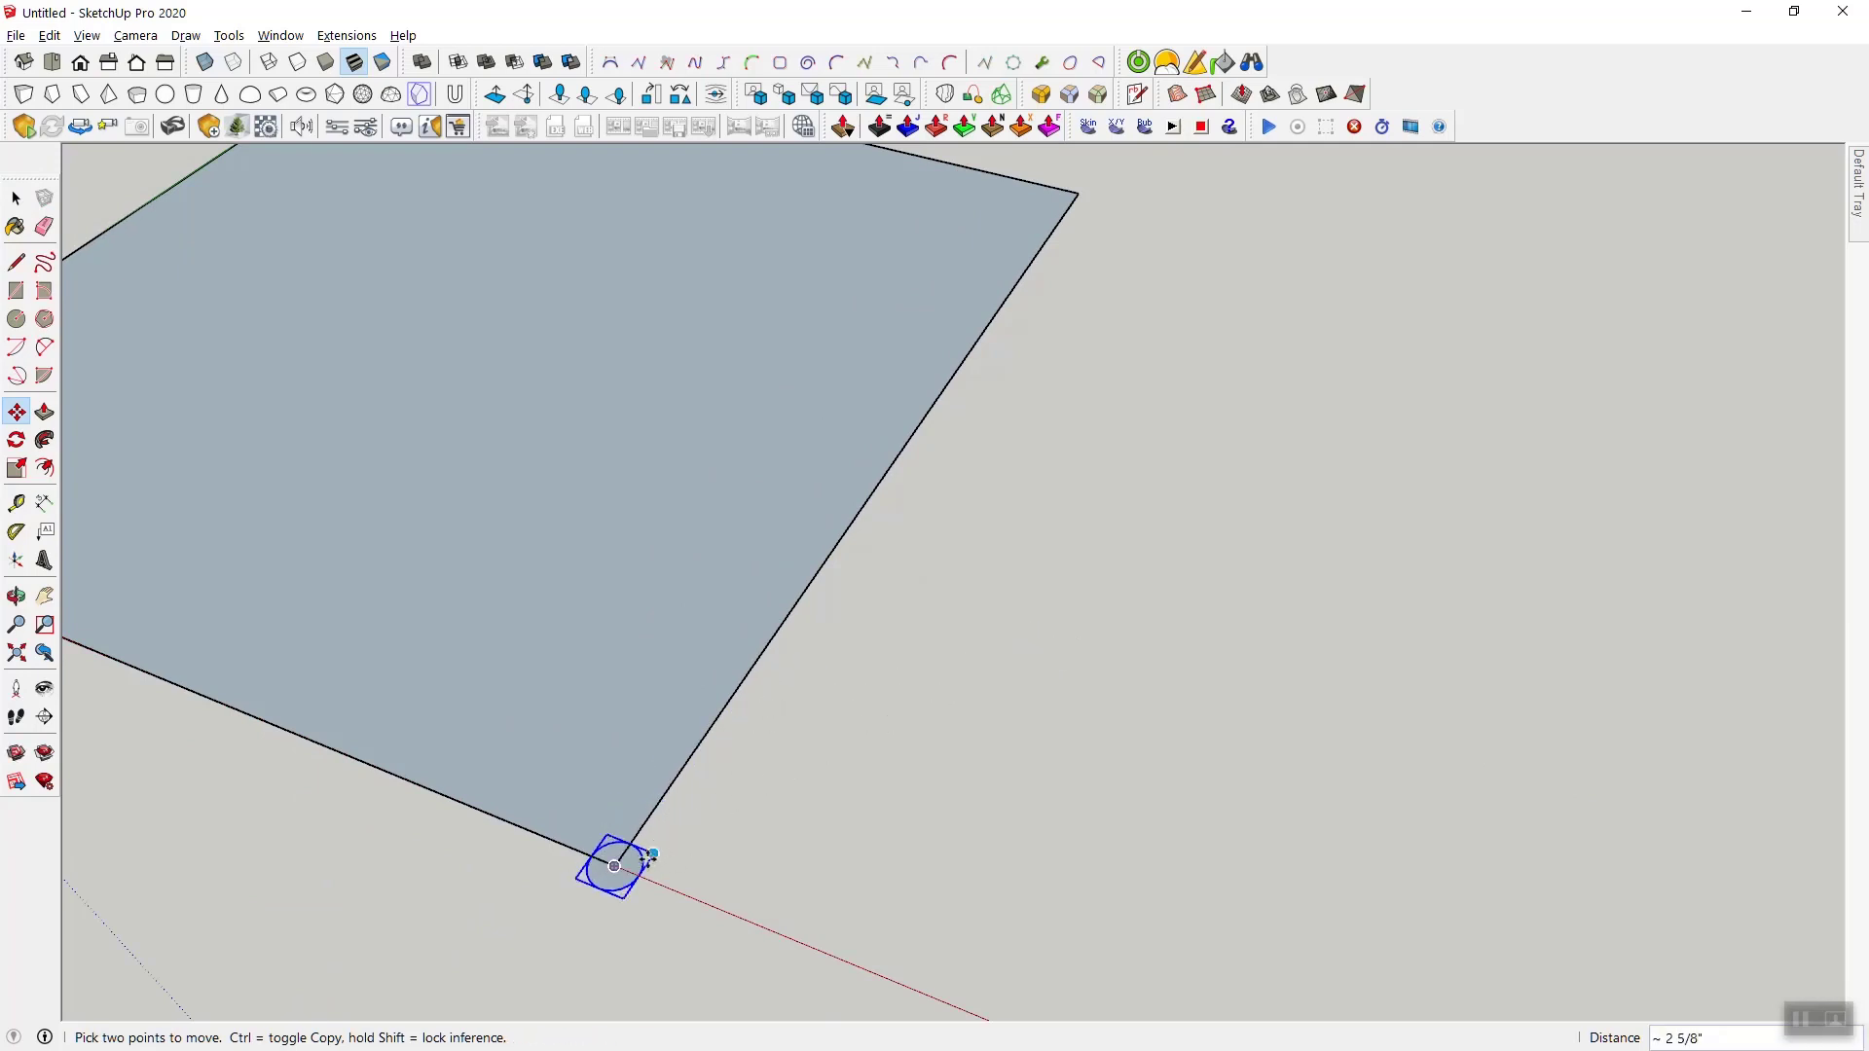
- Copy the corner circle 1/2 inch along the panel edge parallel to the green axis and array it x11
left_click(616, 867, "ctrl")
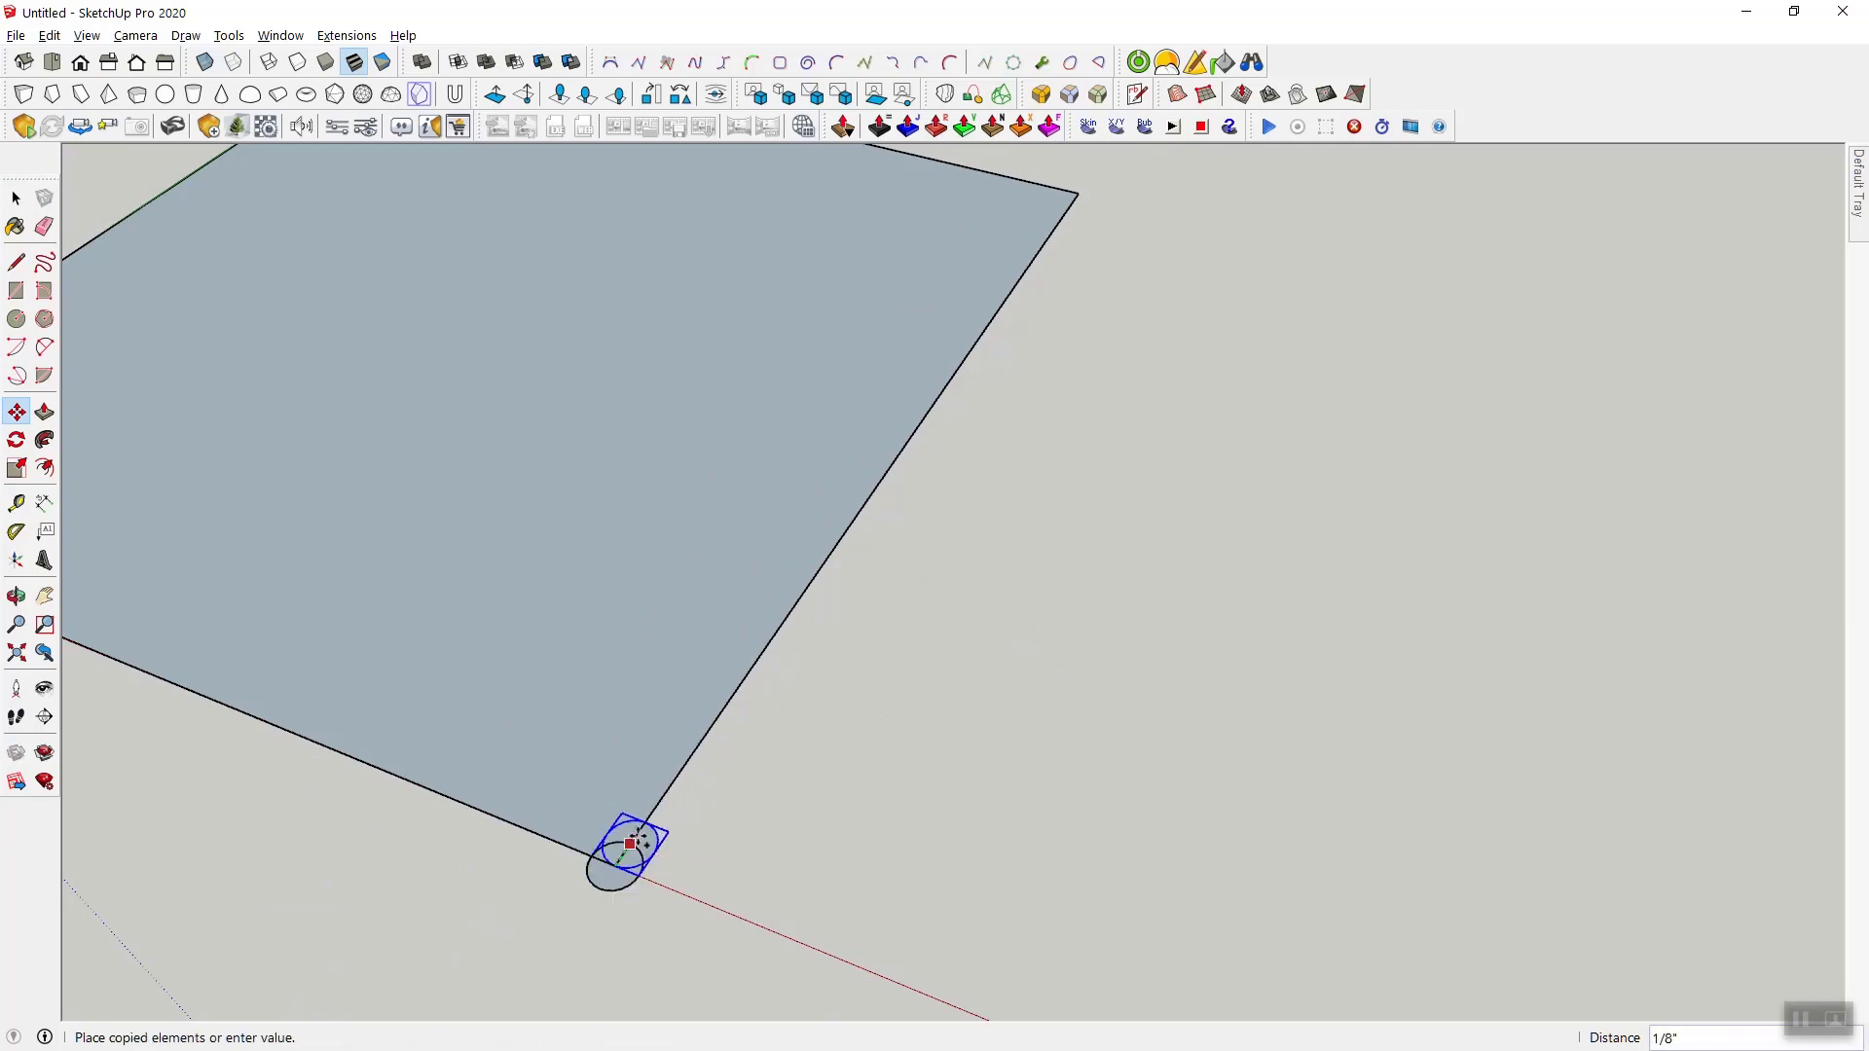
left_click(666, 802)
type("x11")
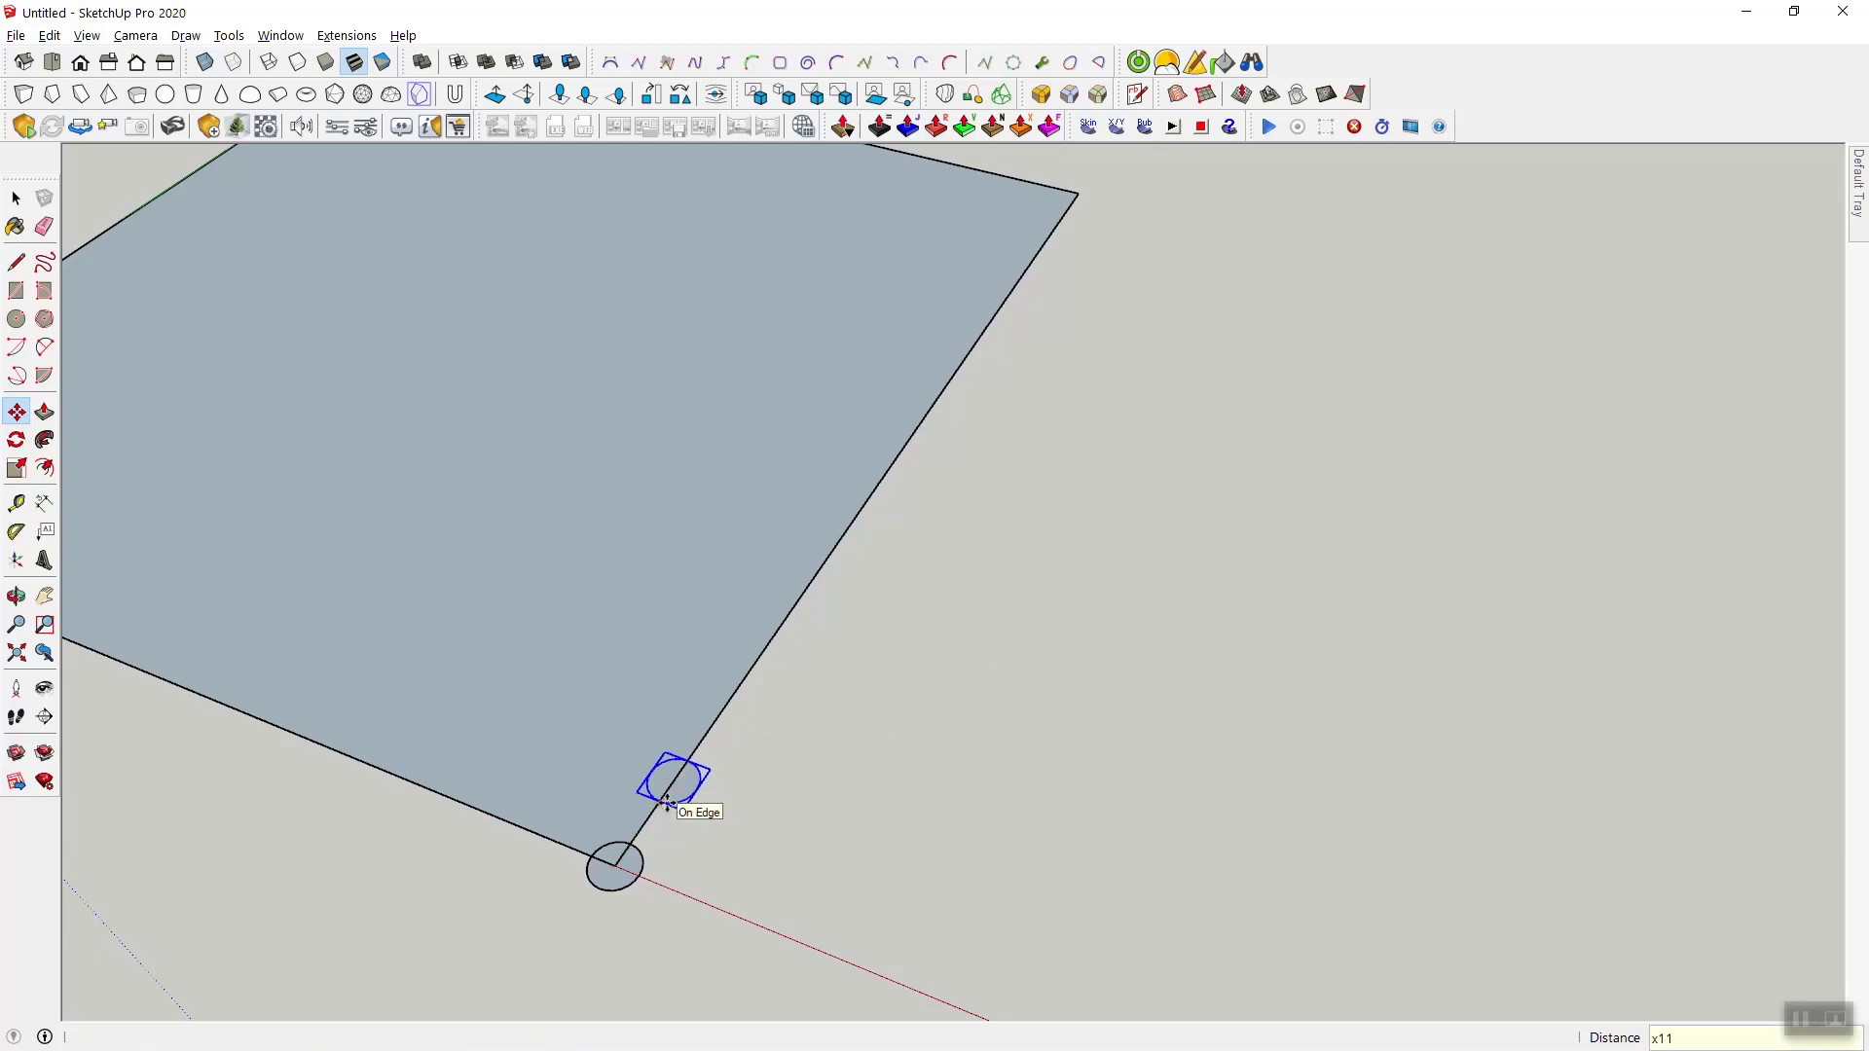
key("Return")
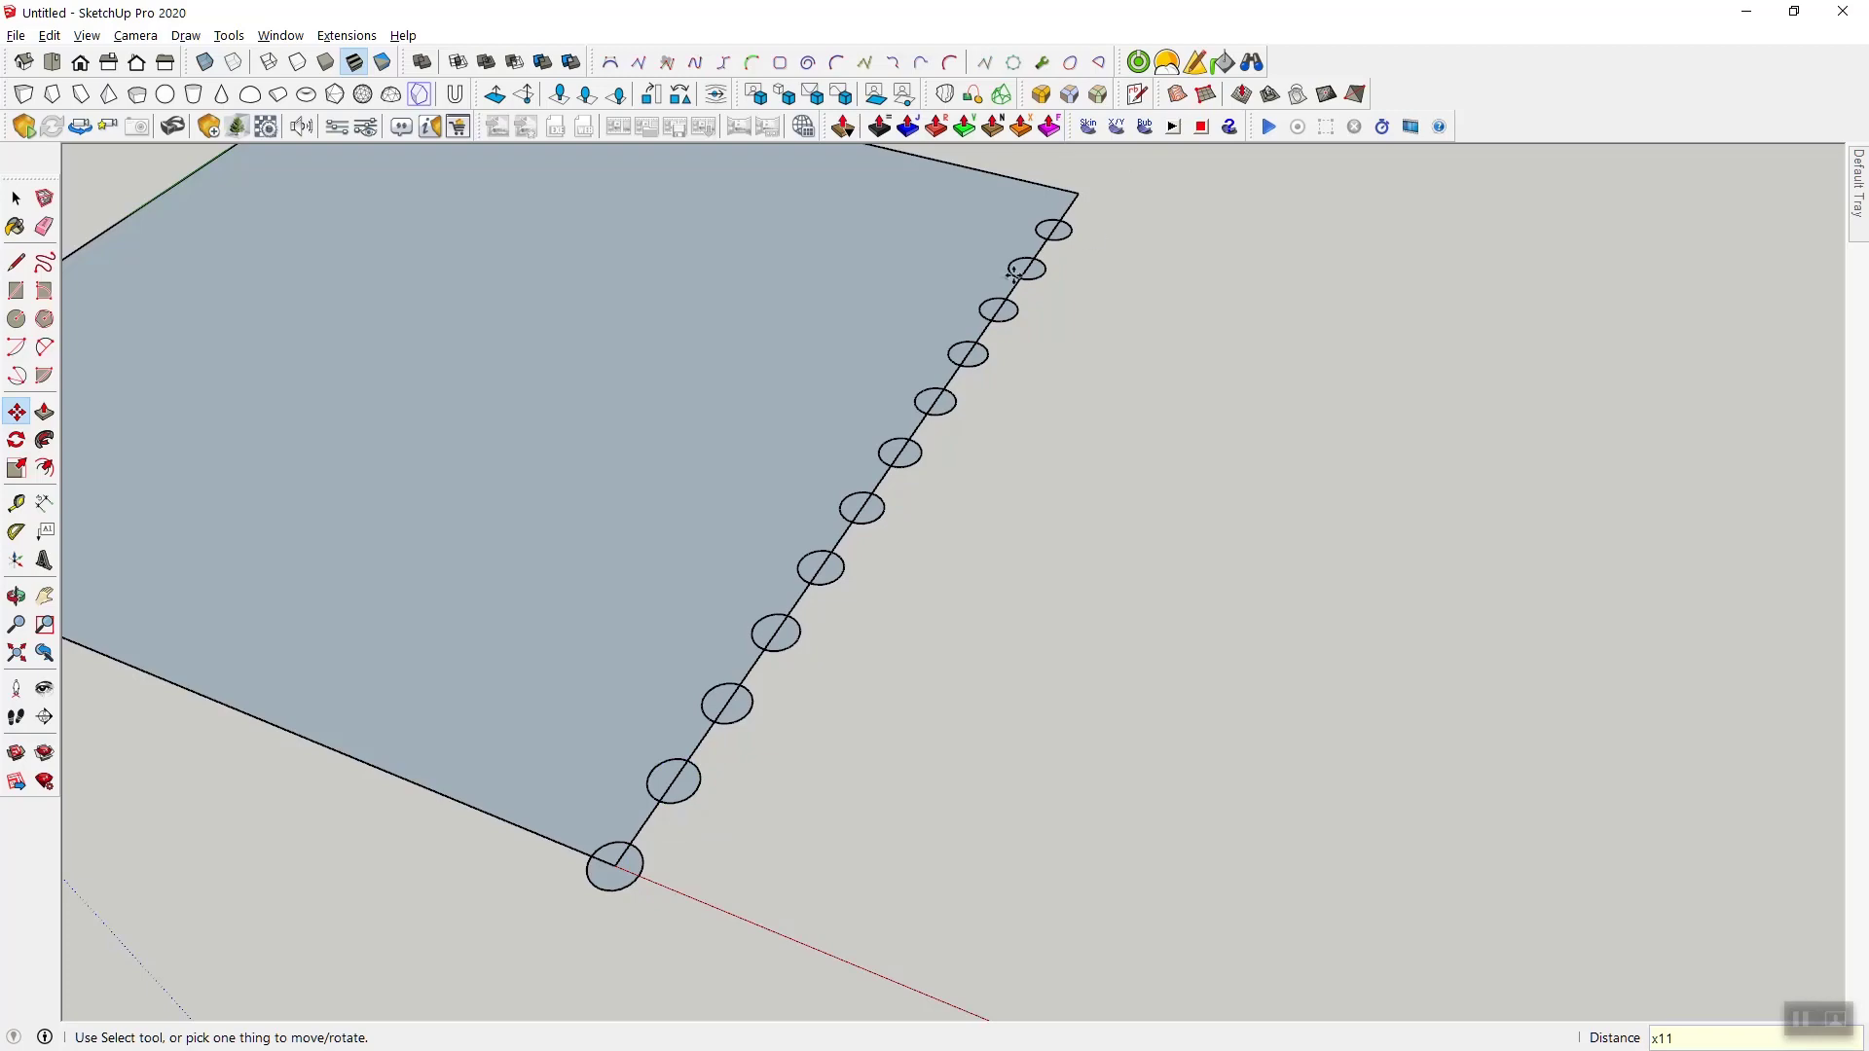
- Copy the whole line of circles 1/2 inch across the panel along the red-axis edge and array it x11
middle_click_drag(989, 634, 951, 479)
middle_click_drag(747, 447, 955, 692)
left_click_drag(867, 260, 1025, 928)
key("m")
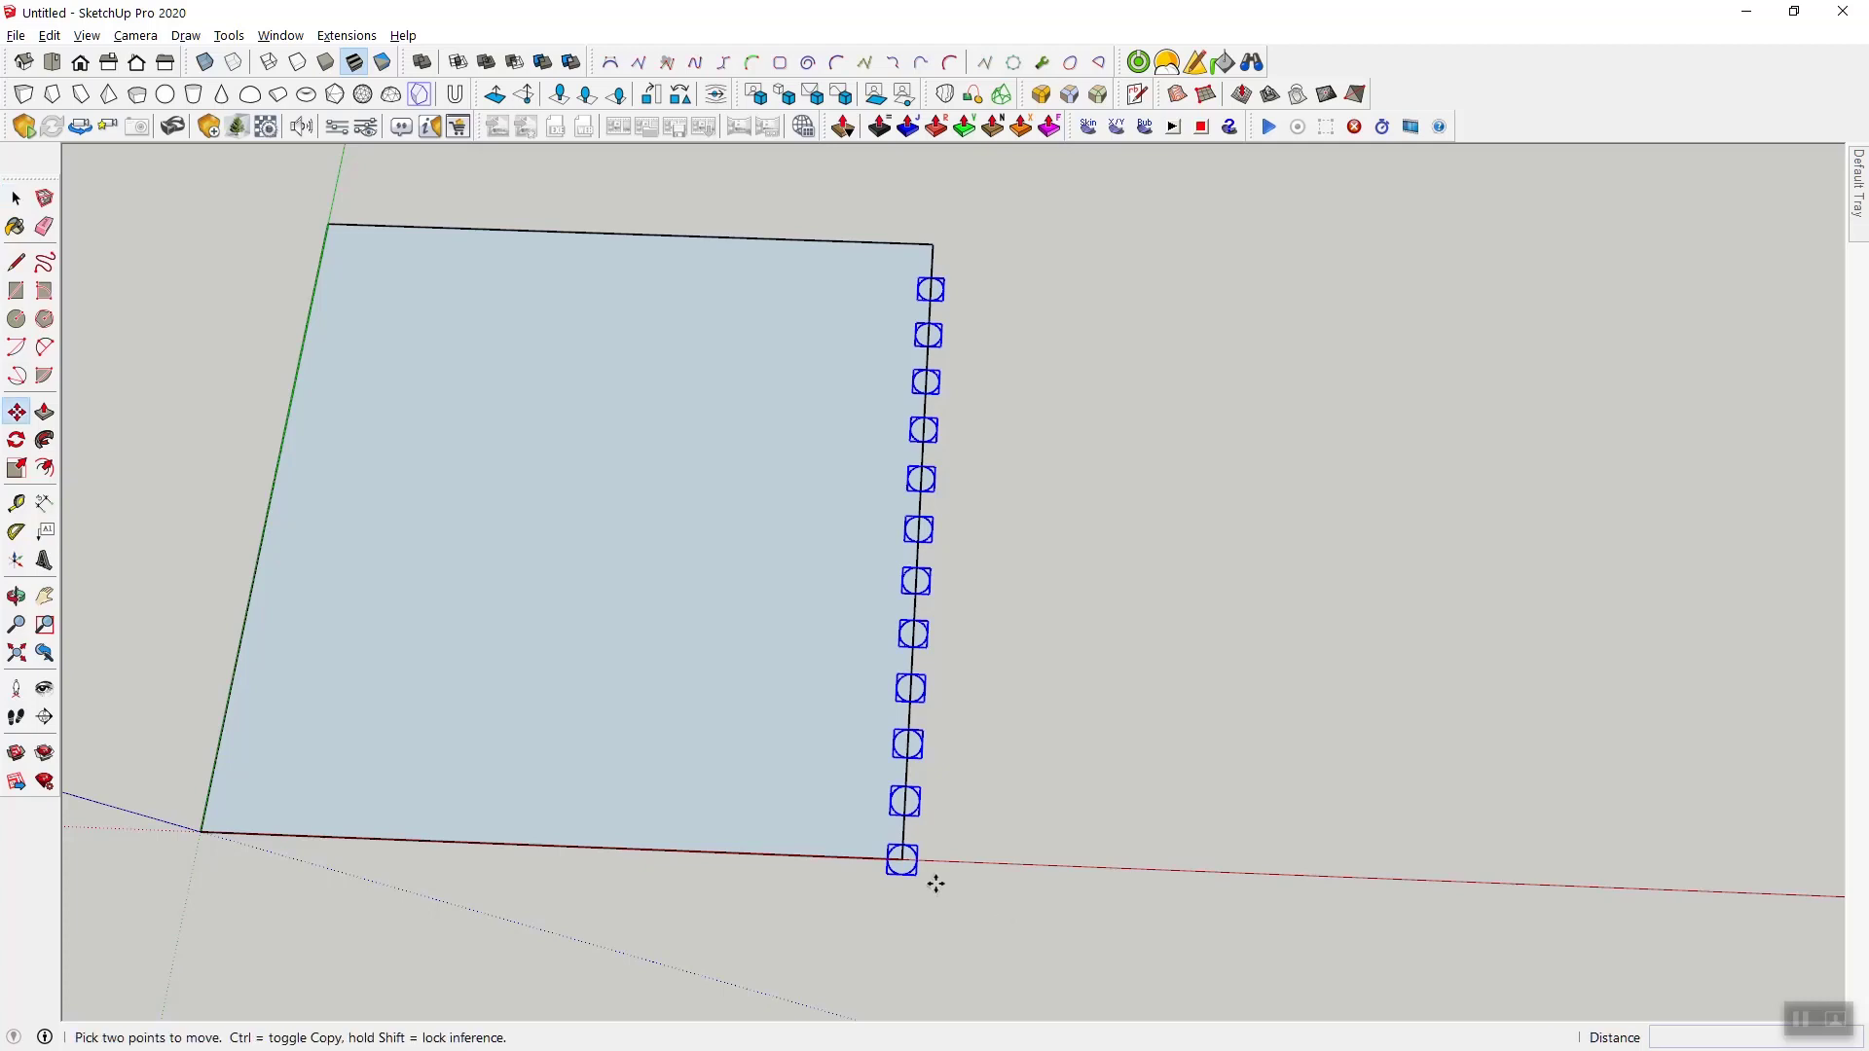
scroll(929, 865, "up", 4)
key("ctrl")
left_click(929, 862)
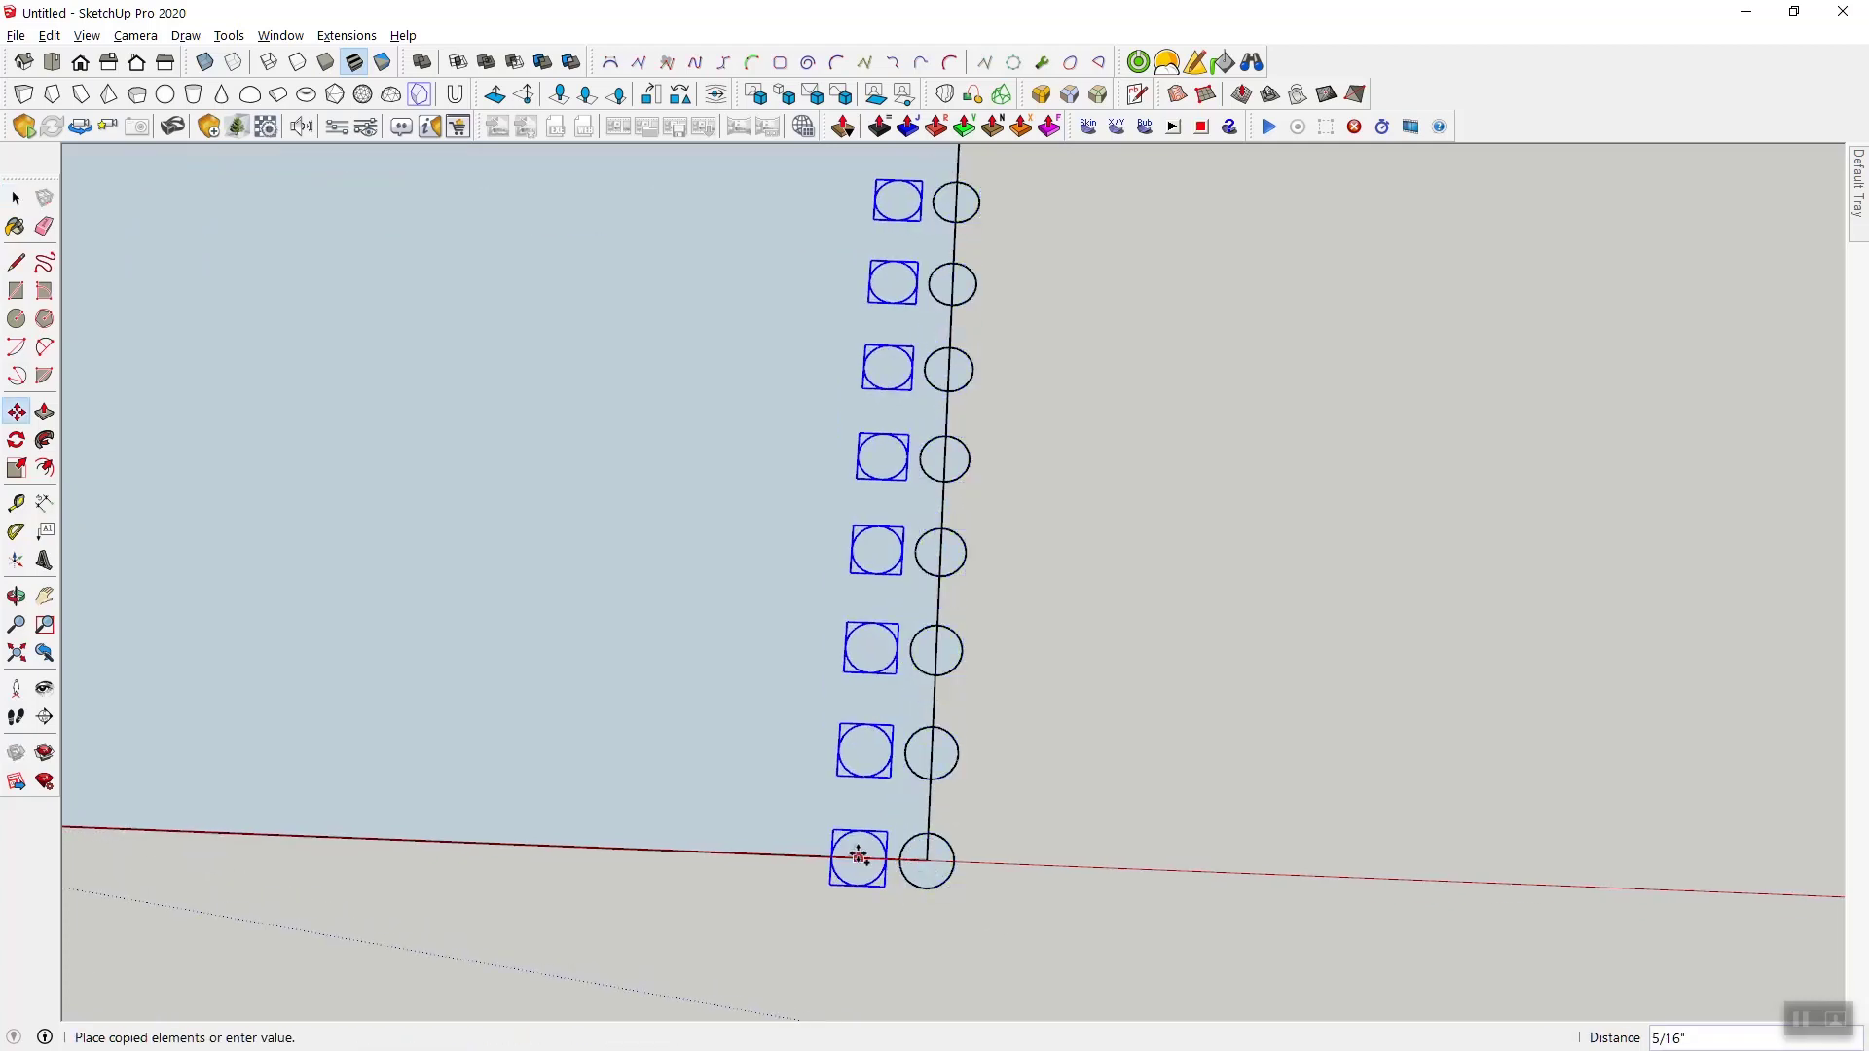
type("1")
key("Return")
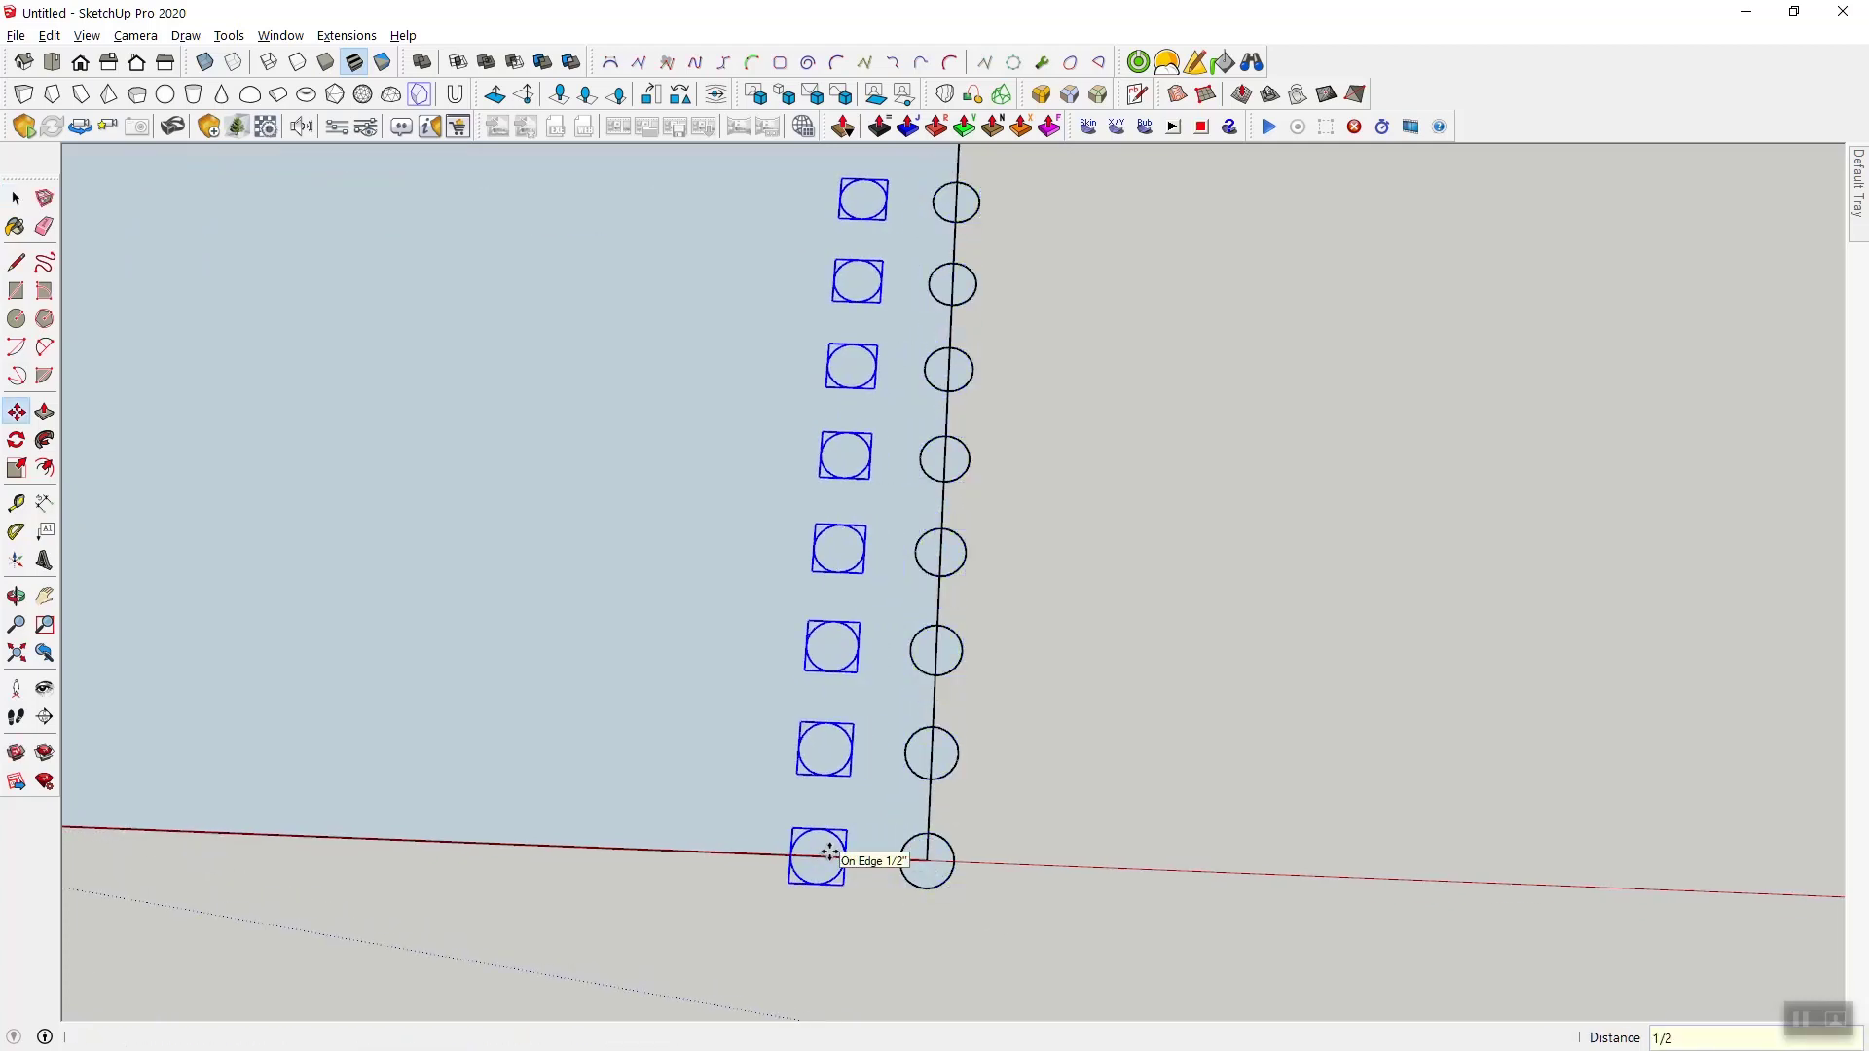
type("x11")
key("Return")
- Delete the circles centered on the red-axis edge and those on the panel edge opposite the green axis
scroll(829, 853, "down", 5)
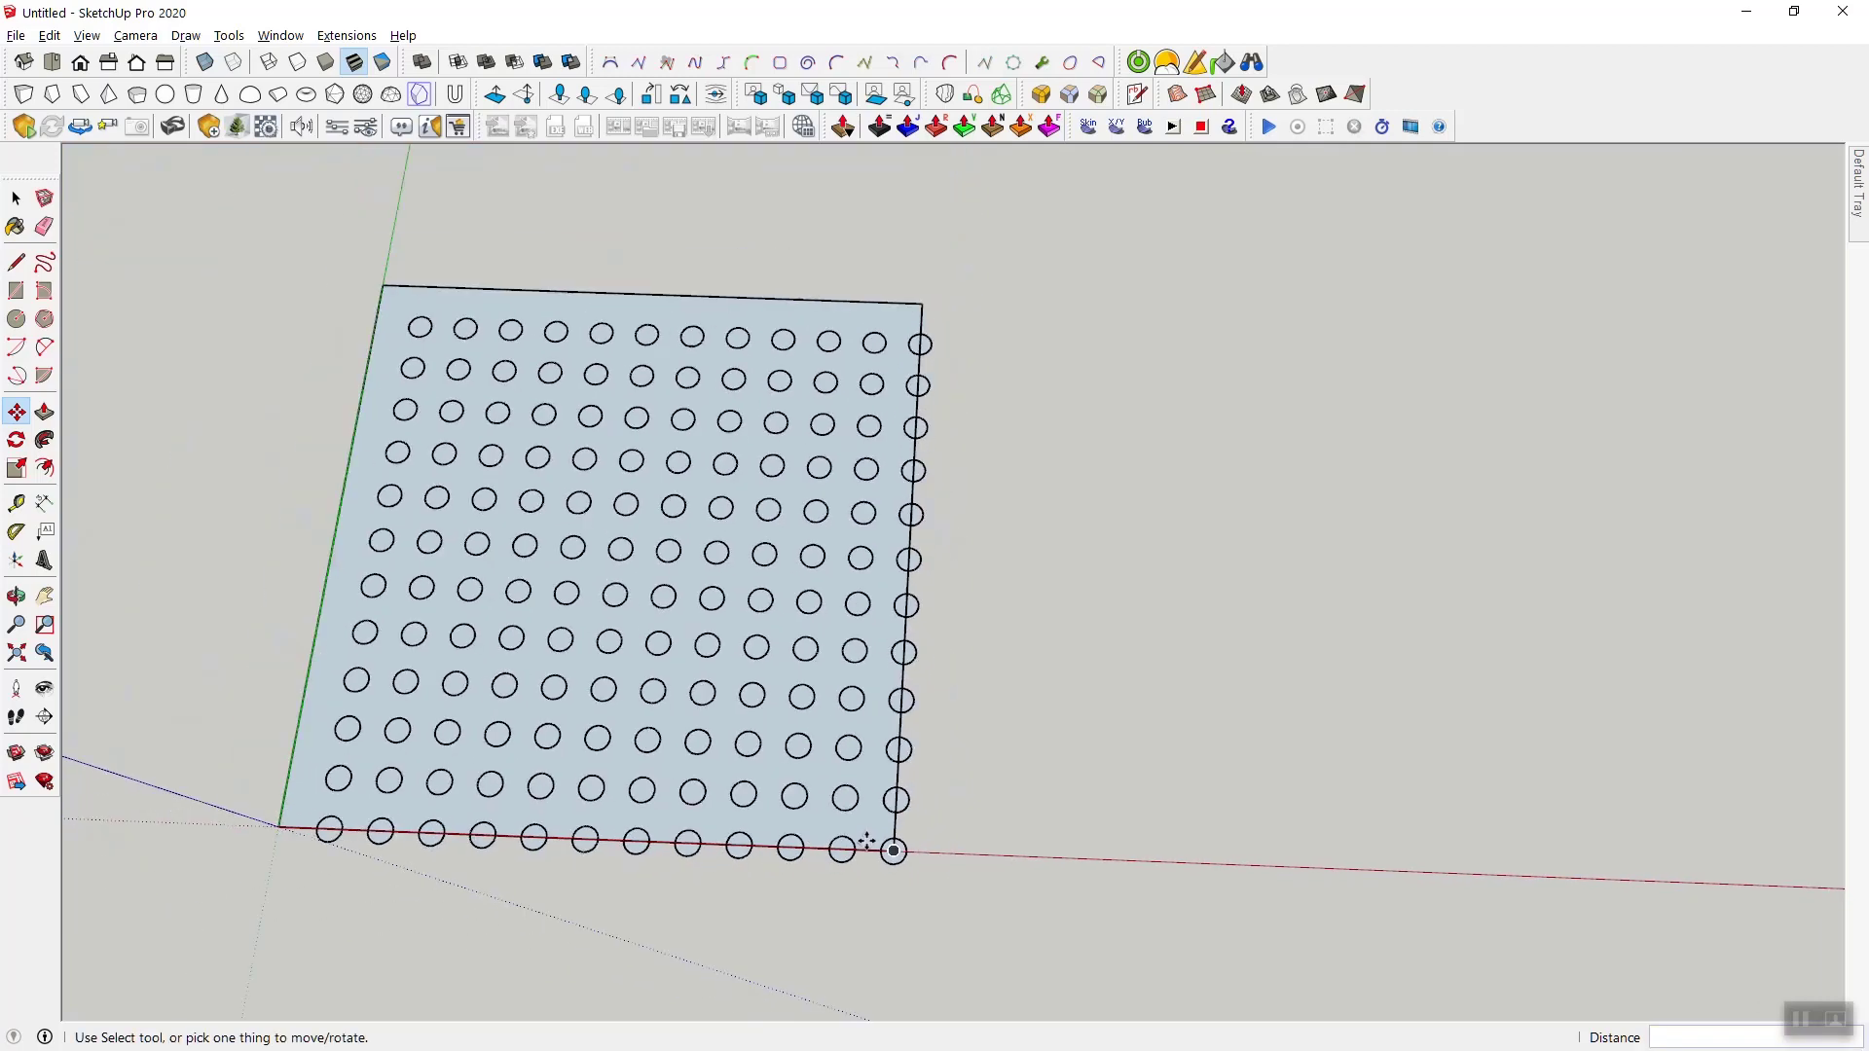
key("space")
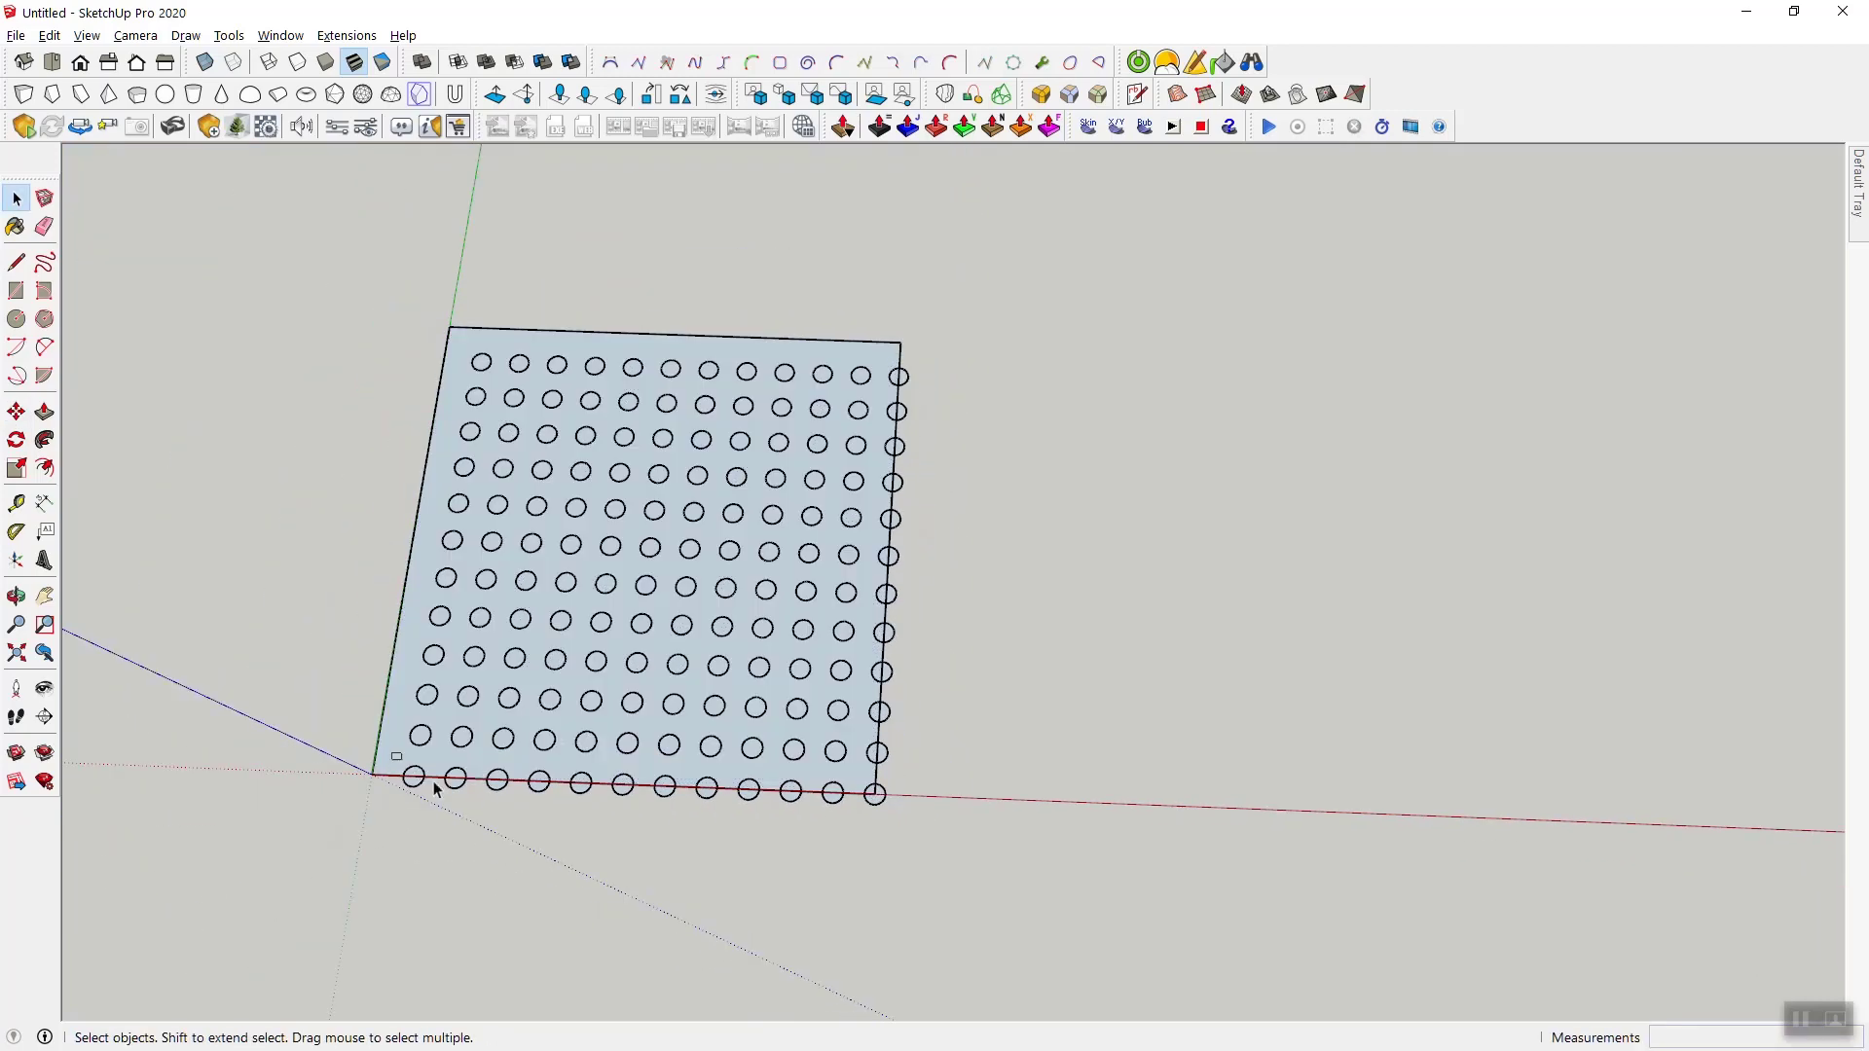
left_click_drag(393, 755, 928, 845)
middle_click_drag(938, 759, 974, 730)
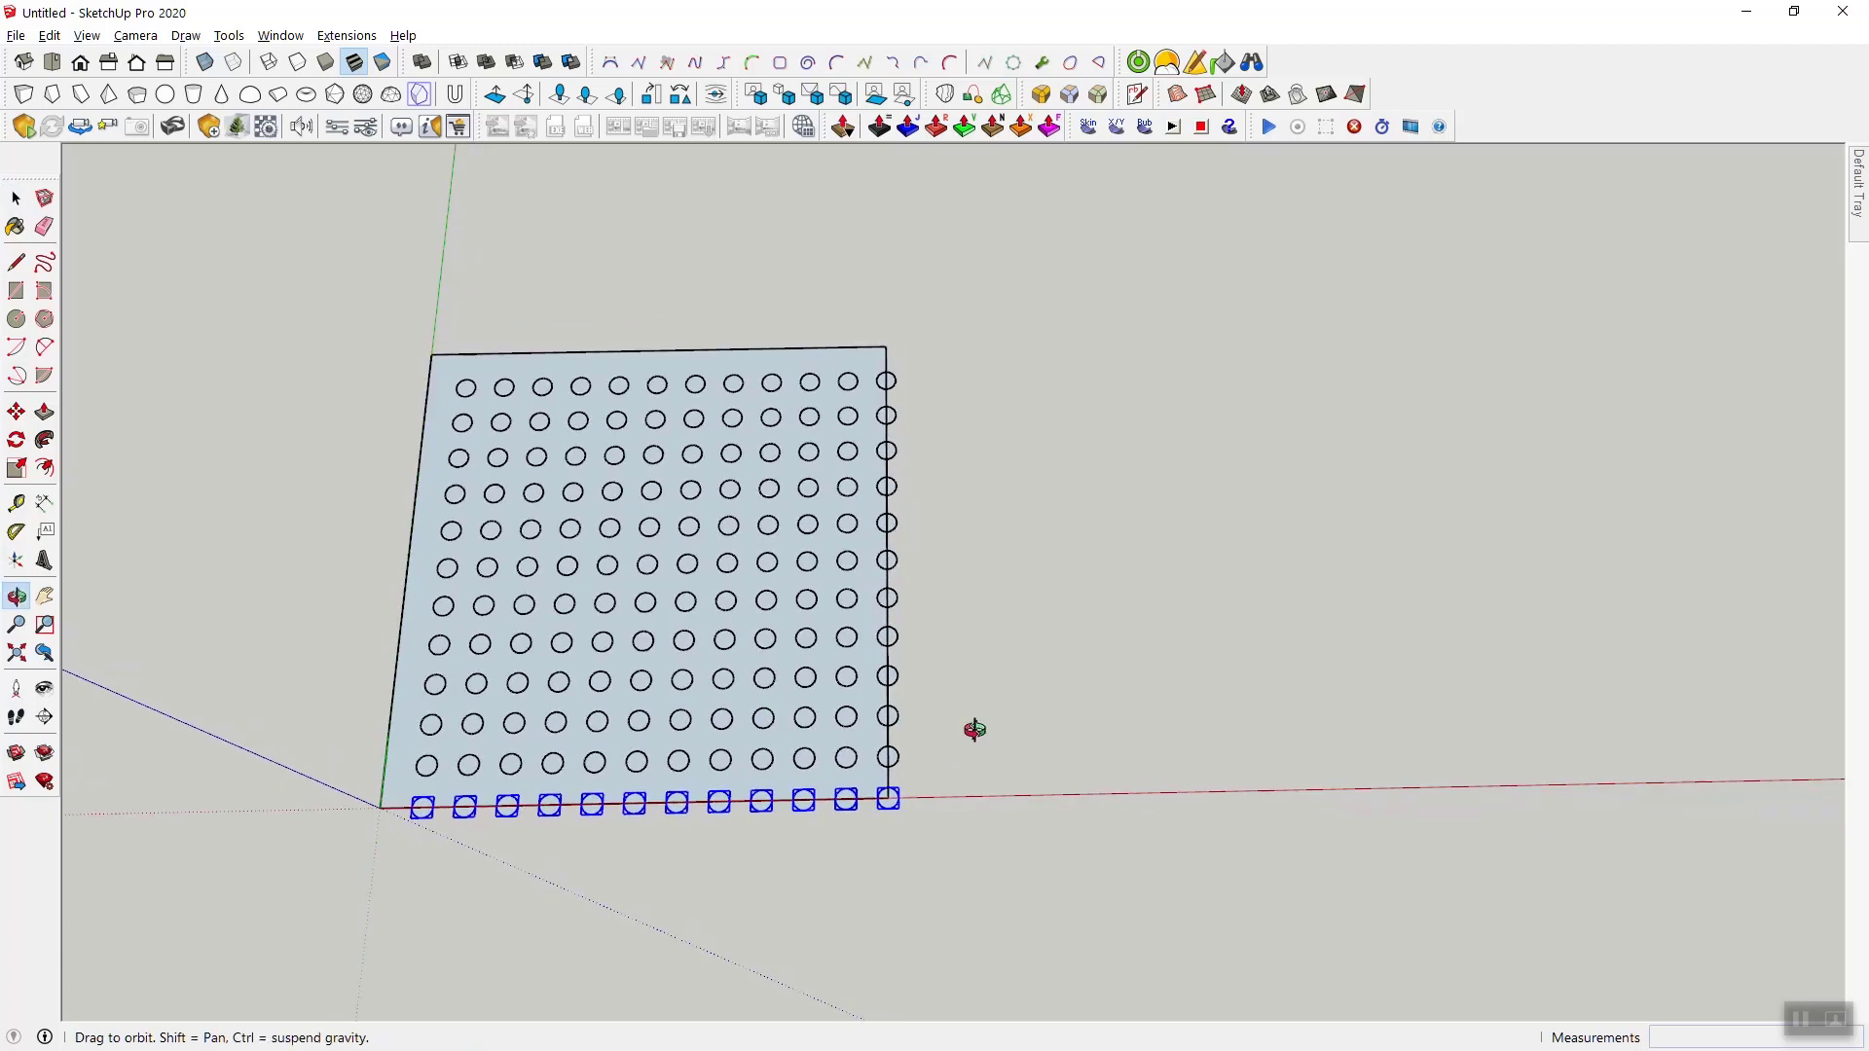
key("Delete")
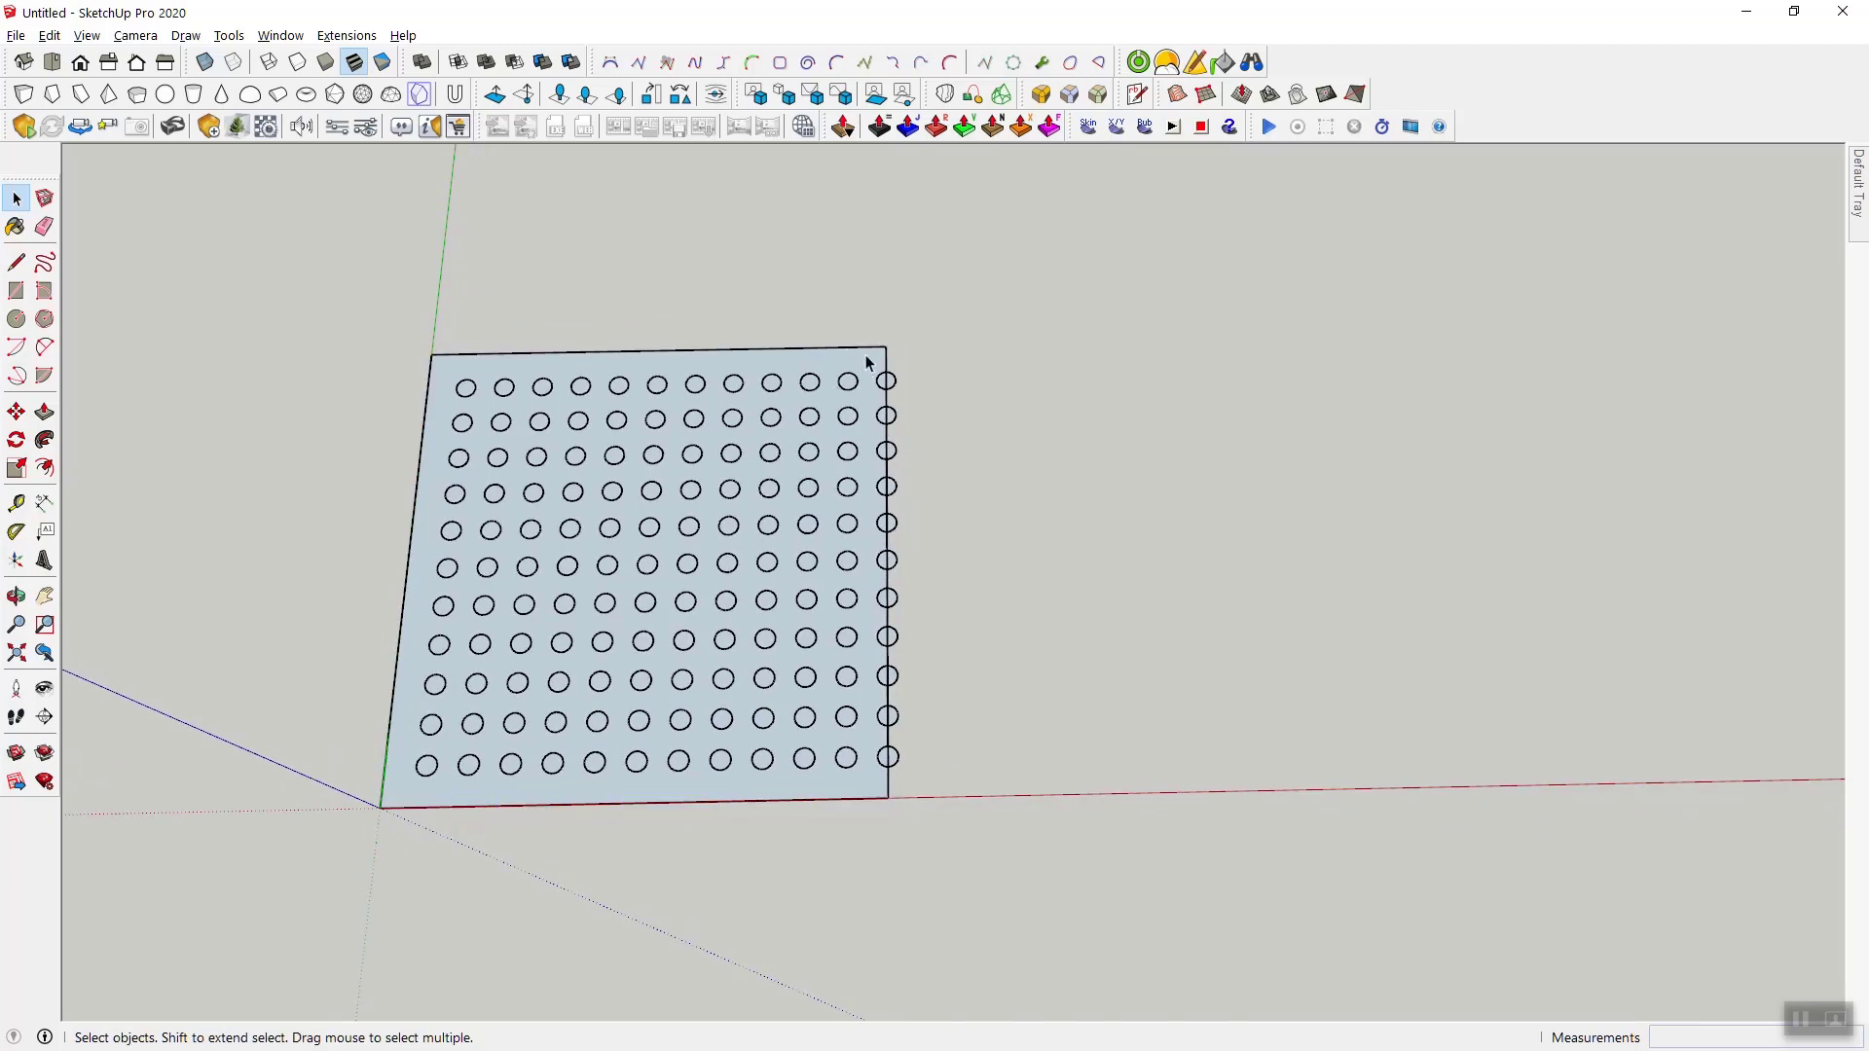
left_click_drag(866, 355, 1012, 826)
key("Delete")
- Examine the circle grid on the panel, checking the panel face and a single corner circle component
scroll(1097, 522, "down", 2)
scroll(664, 511, "up", 4)
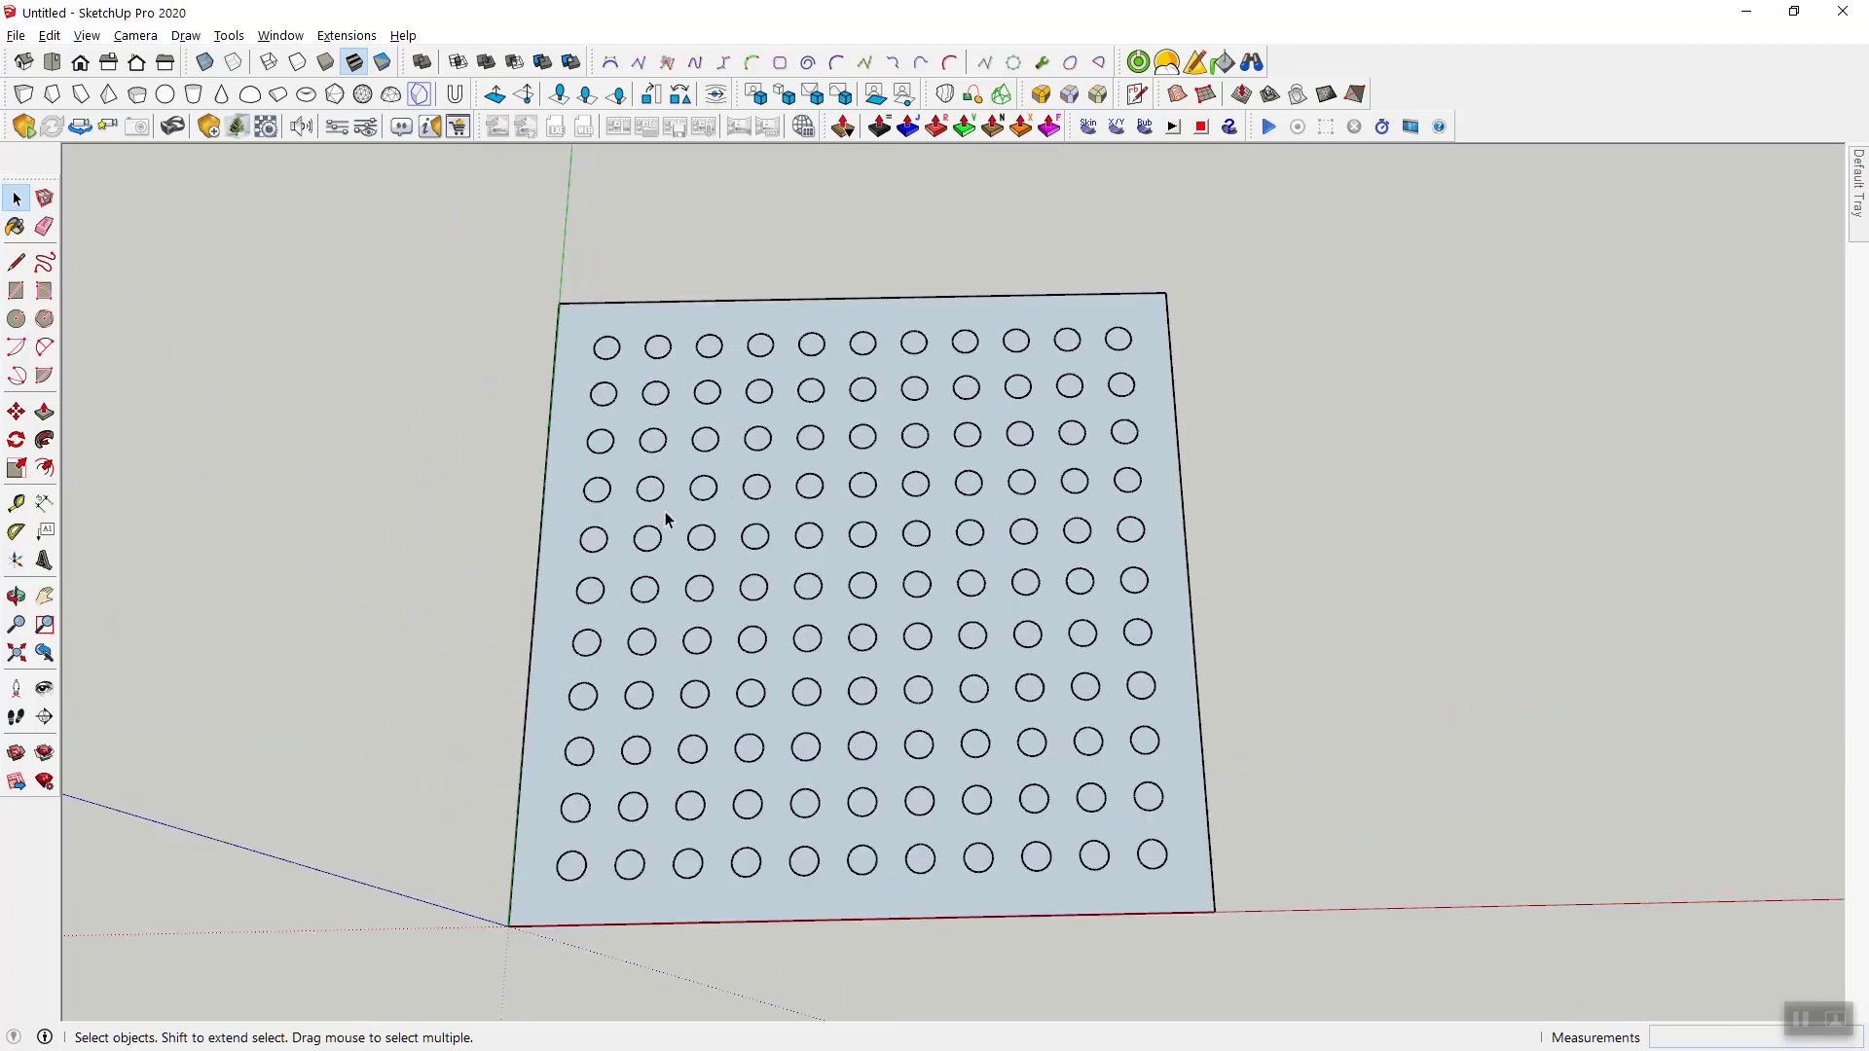
mouse_move(1225, 723)
middle_mouse_down()
mouse_move(1063, 776)
mouse_move(1010, 596)
mouse_move(1134, 346)
mouse_move(1066, 557)
mouse_move(1051, 409)
mouse_move(1097, 896)
mouse_move(1036, 744)
mouse_move(1155, 692)
mouse_move(1126, 792)
middle_mouse_up()
left_click(1126, 786)
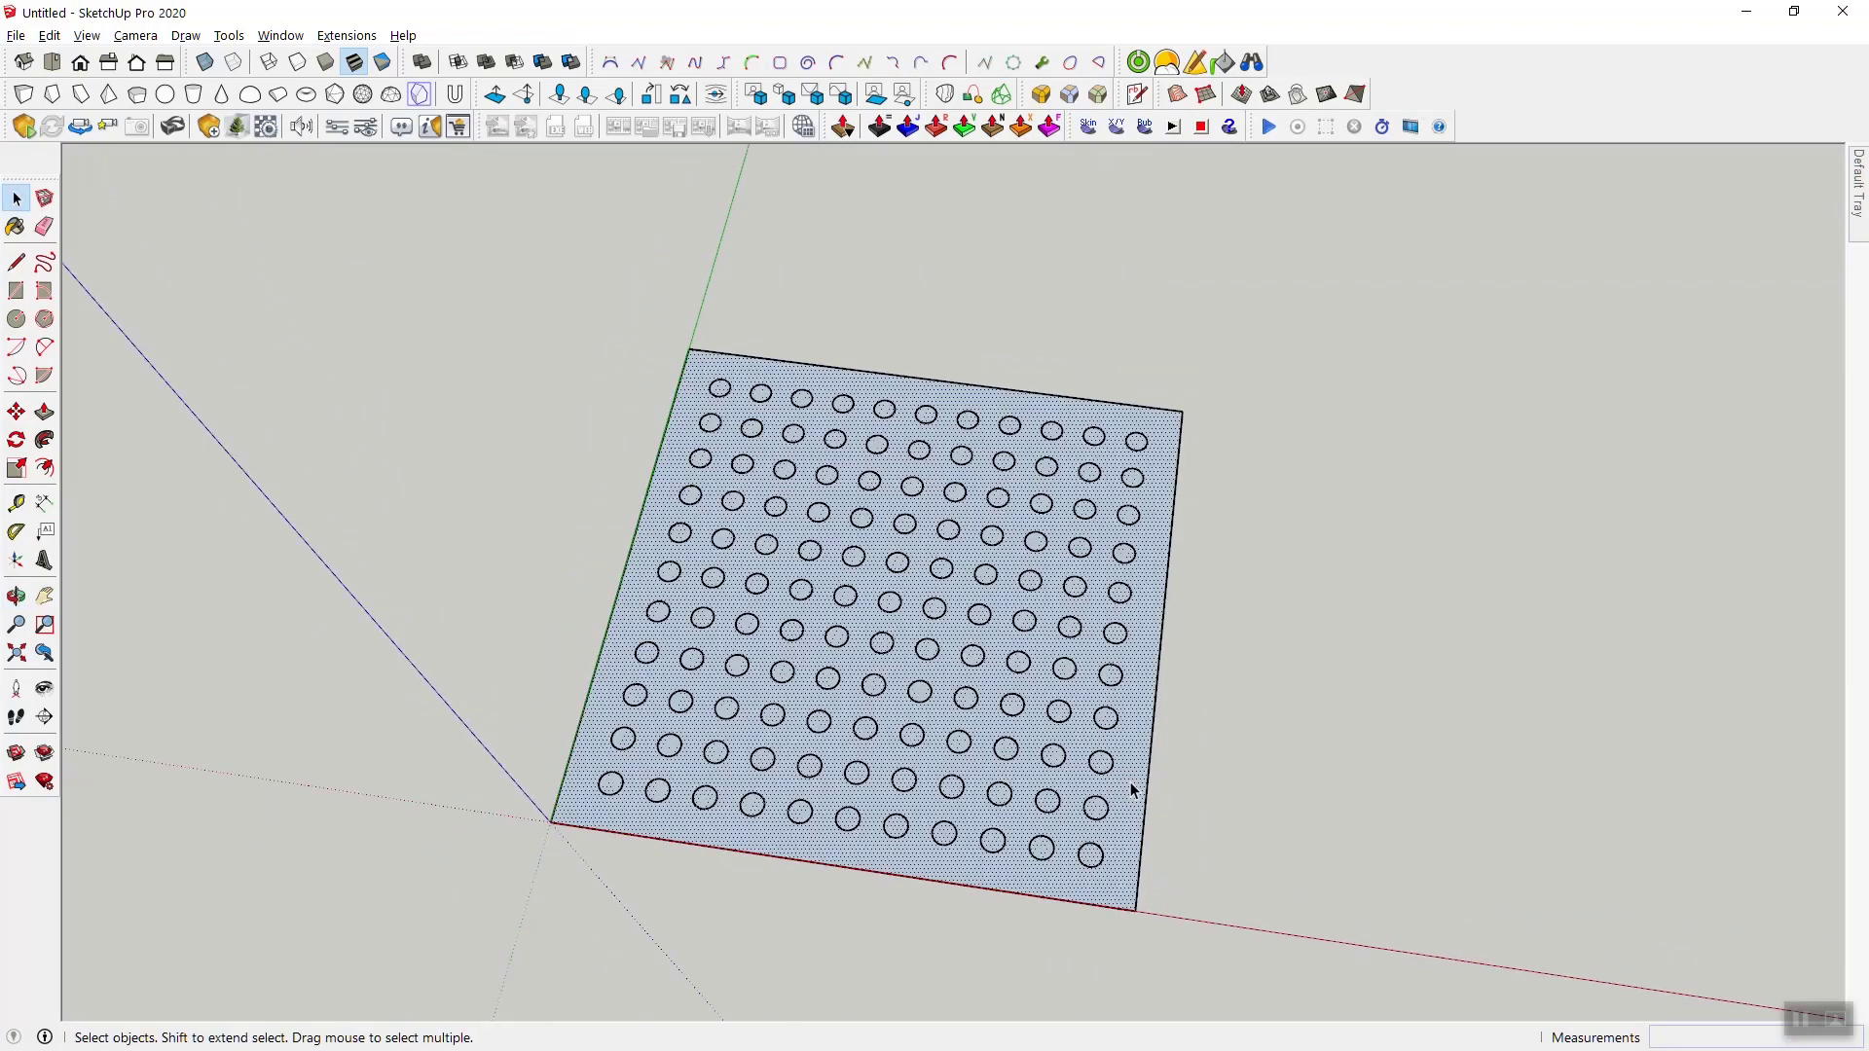
left_click(1198, 672)
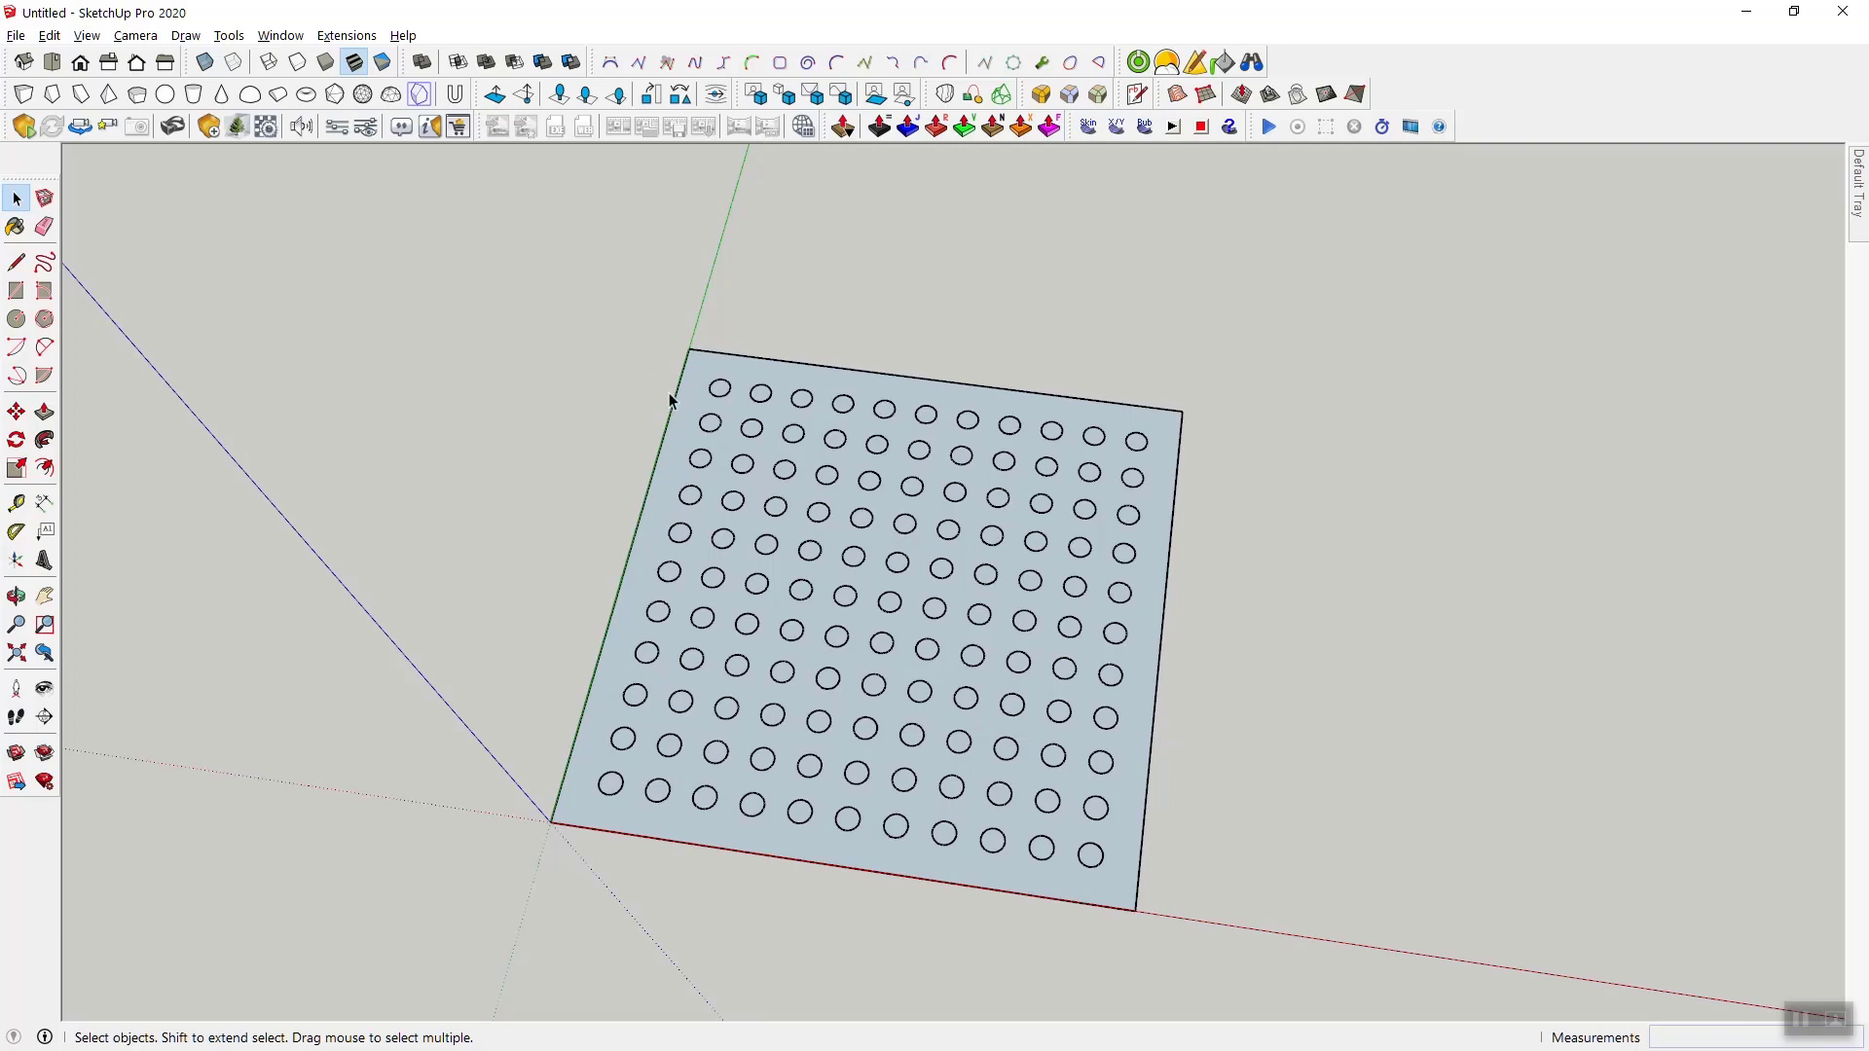
left_click(720, 390)
middle_click_drag(480, 417, 697, 416)
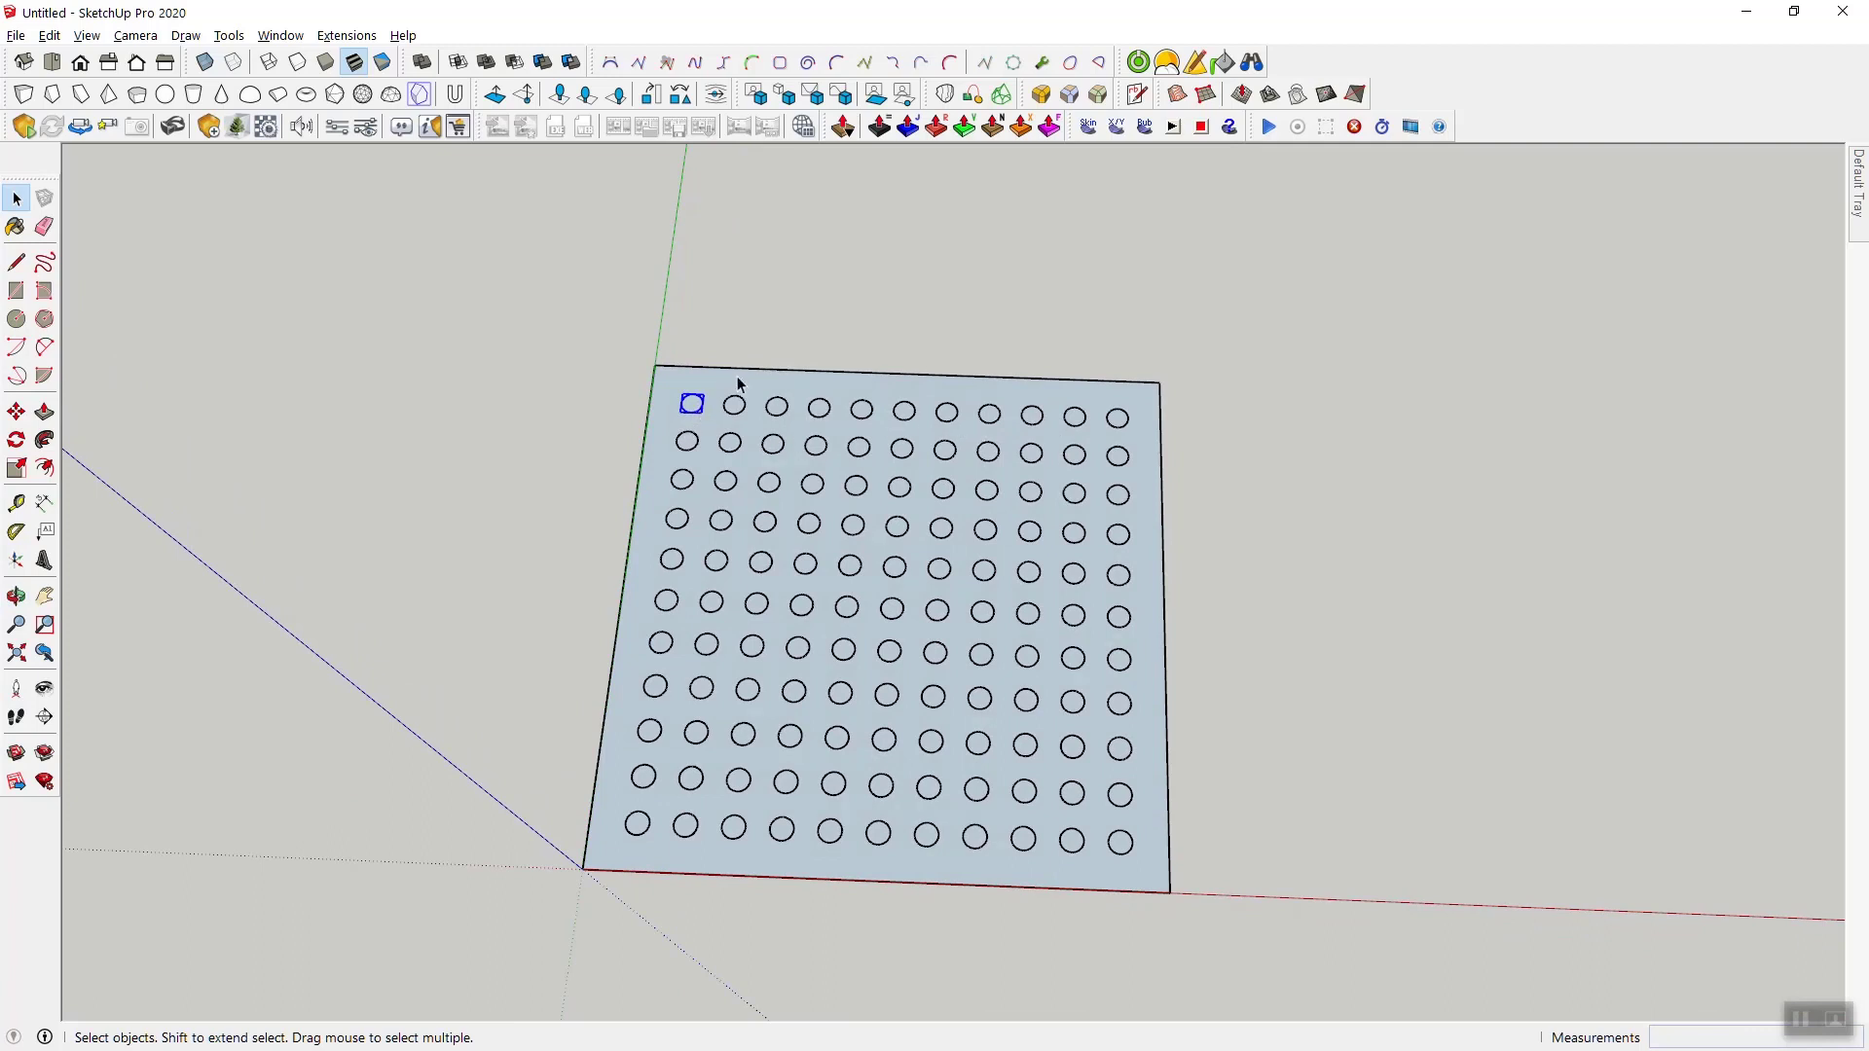
left_click(795, 359)
- Select the panel and all circles, start Transform Objects by Sine/Cosine Equation and review its transformation and function options
key("ctrl+a")
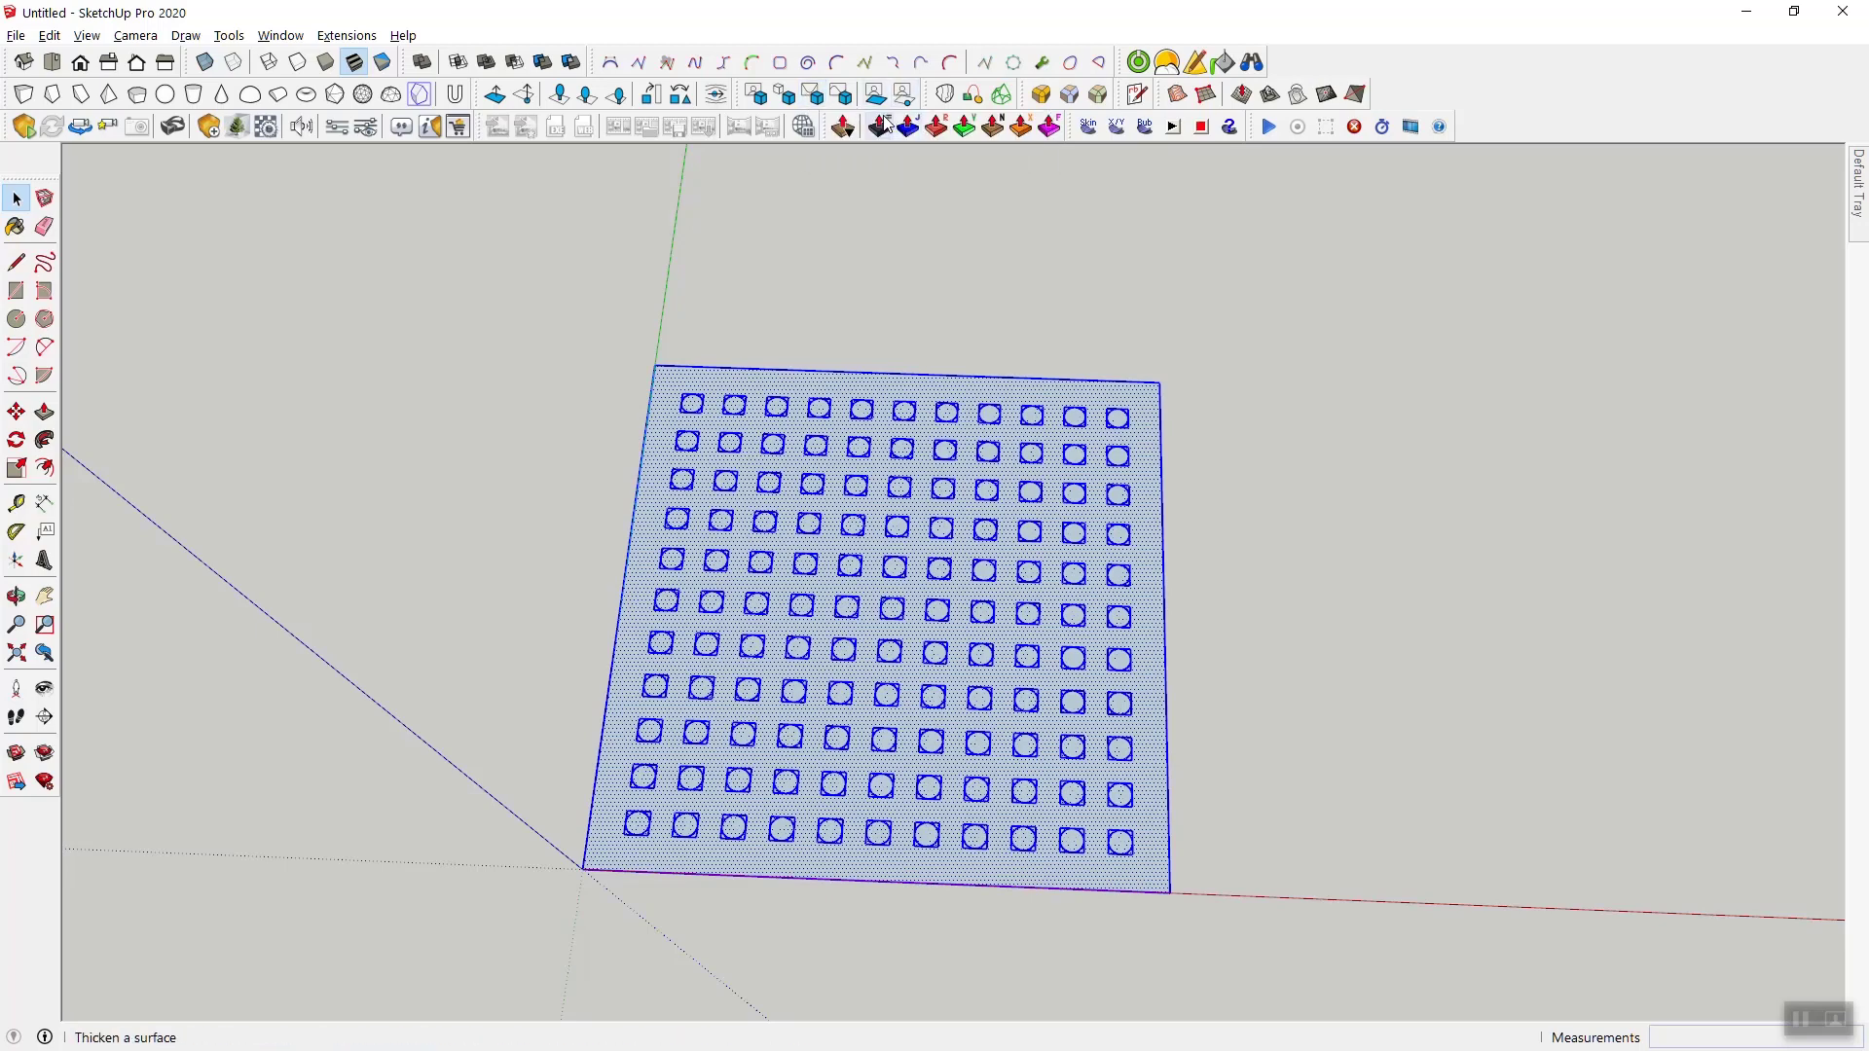
left_click(854, 130)
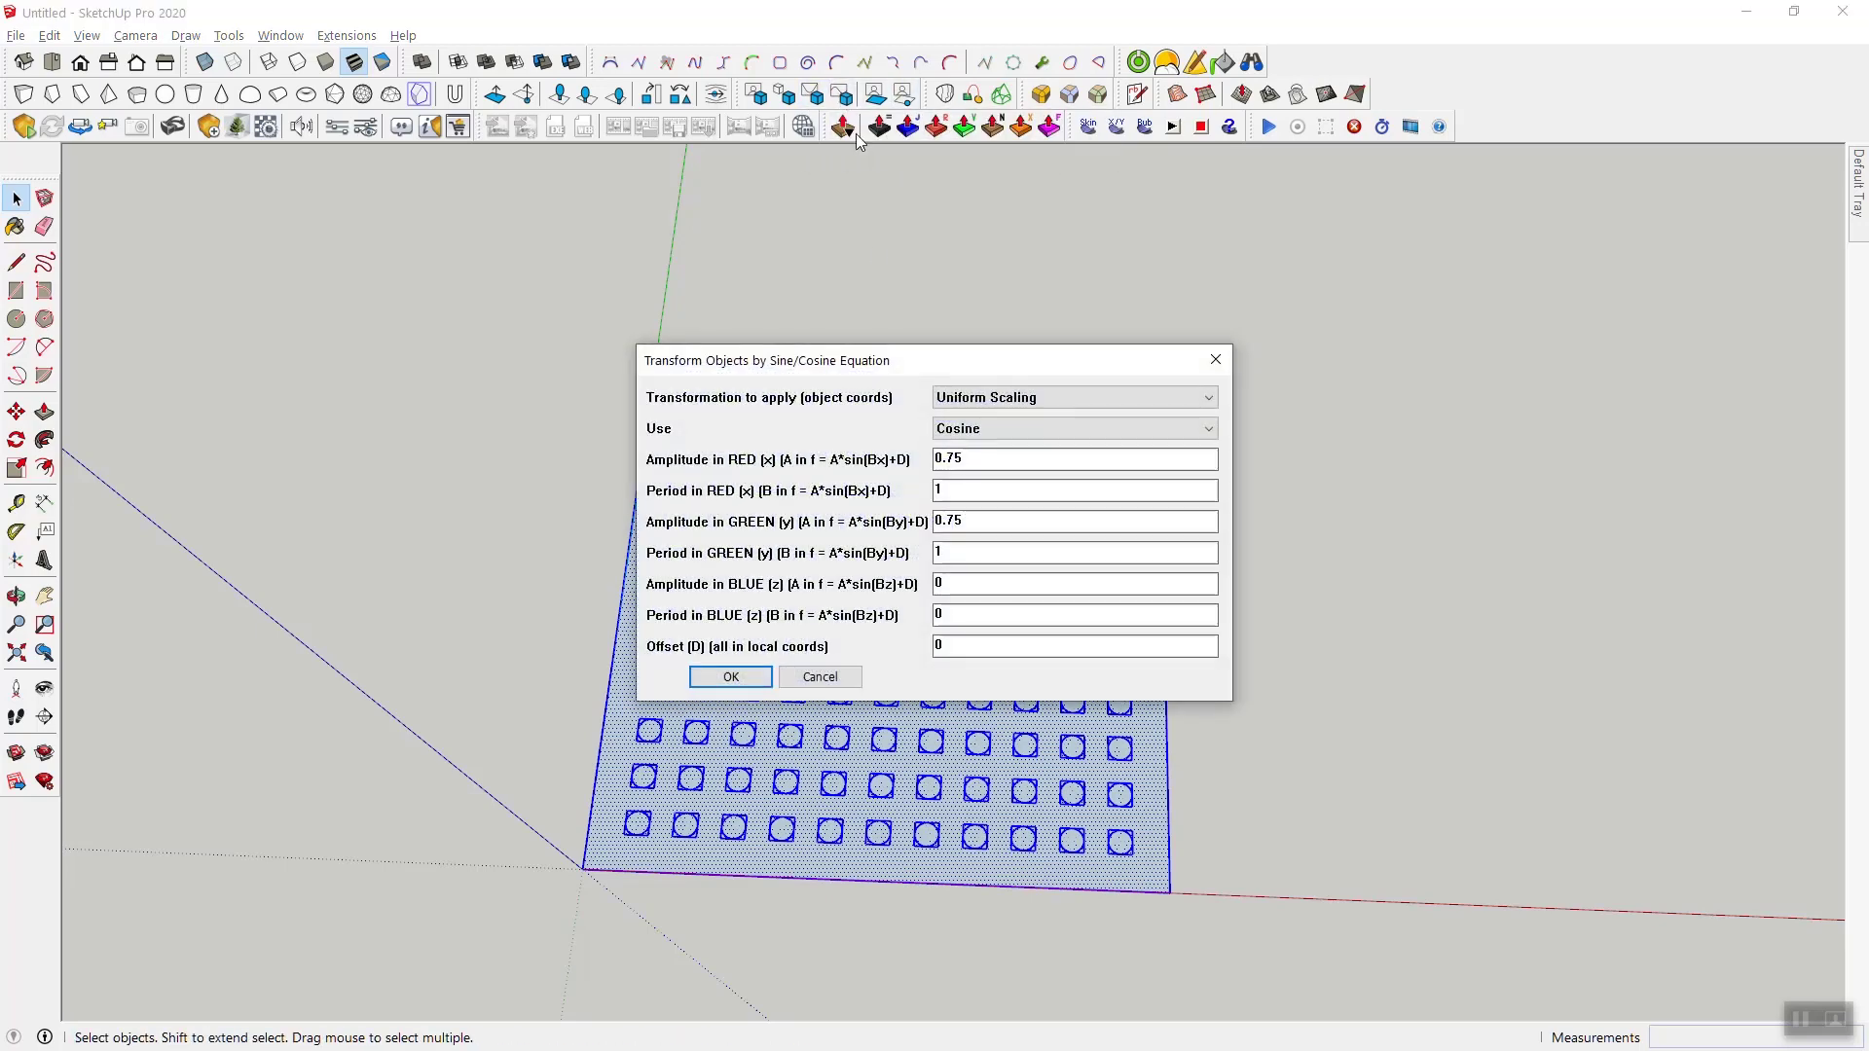
left_click_drag(901, 363, 1224, 226)
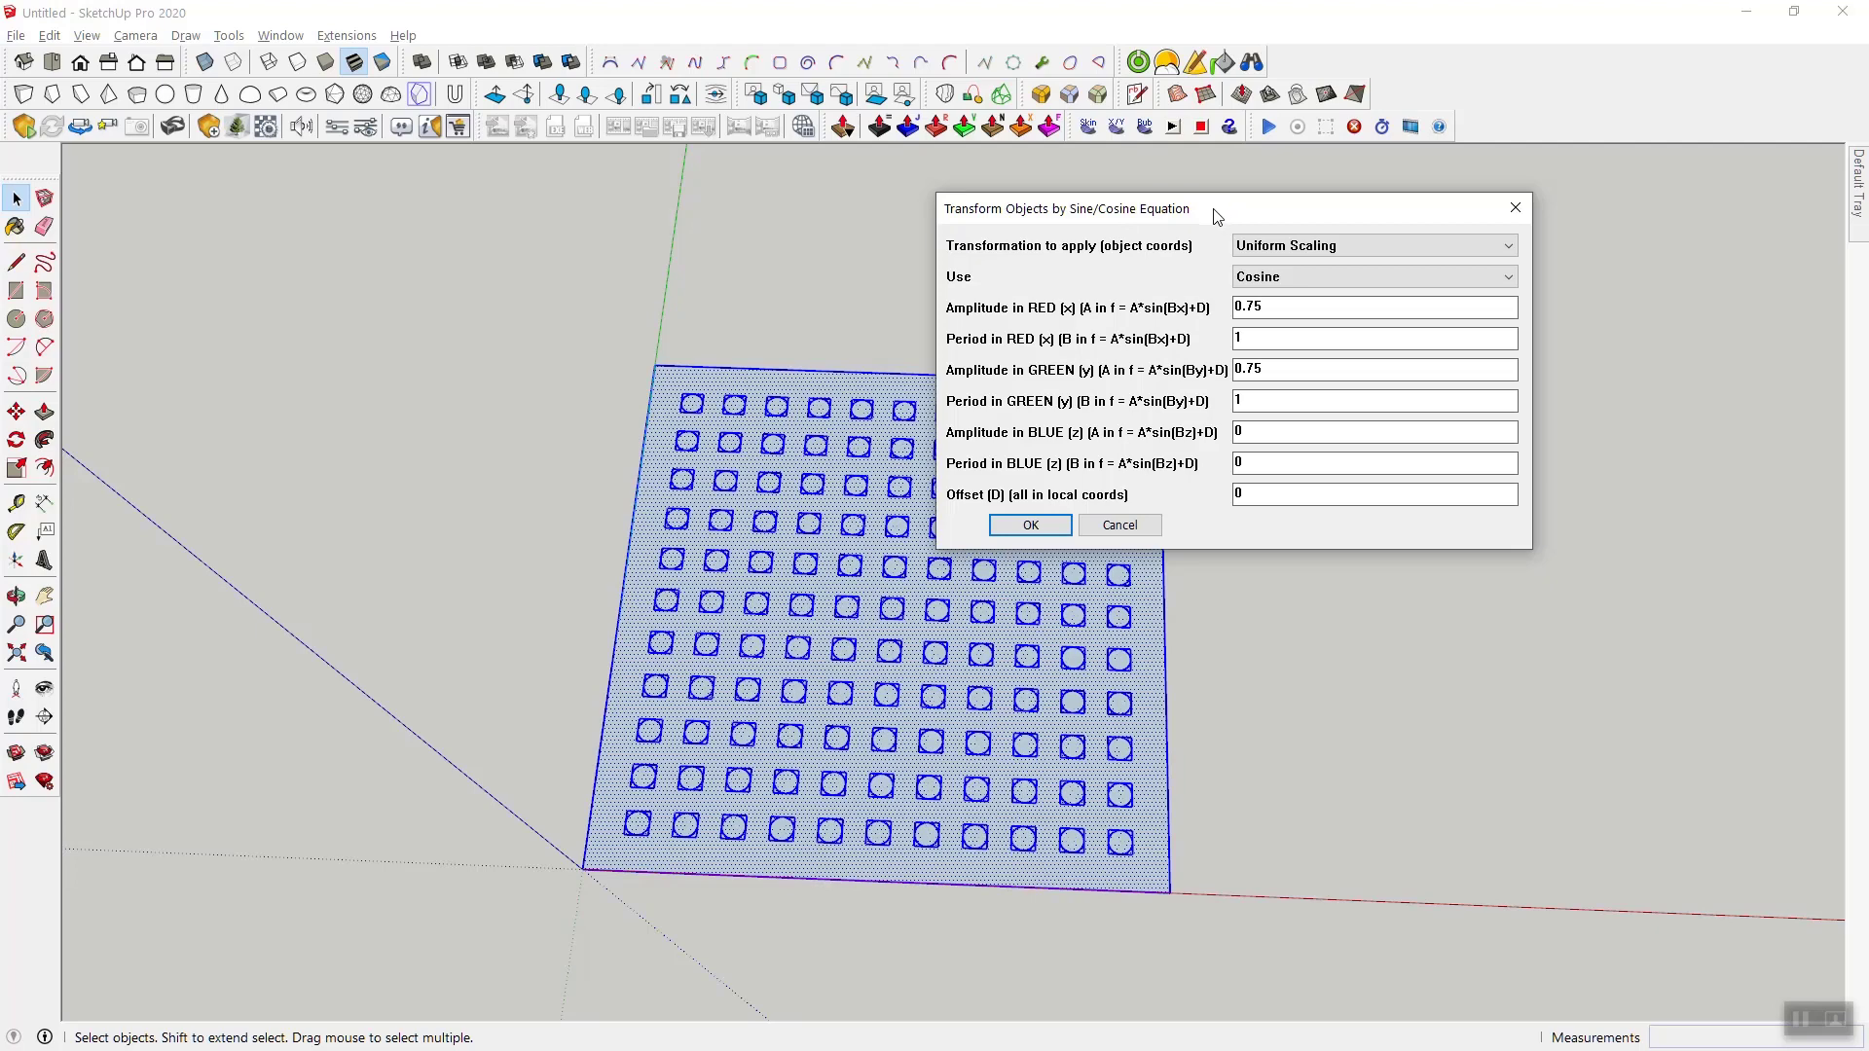
left_click_drag(1216, 216, 1193, 226)
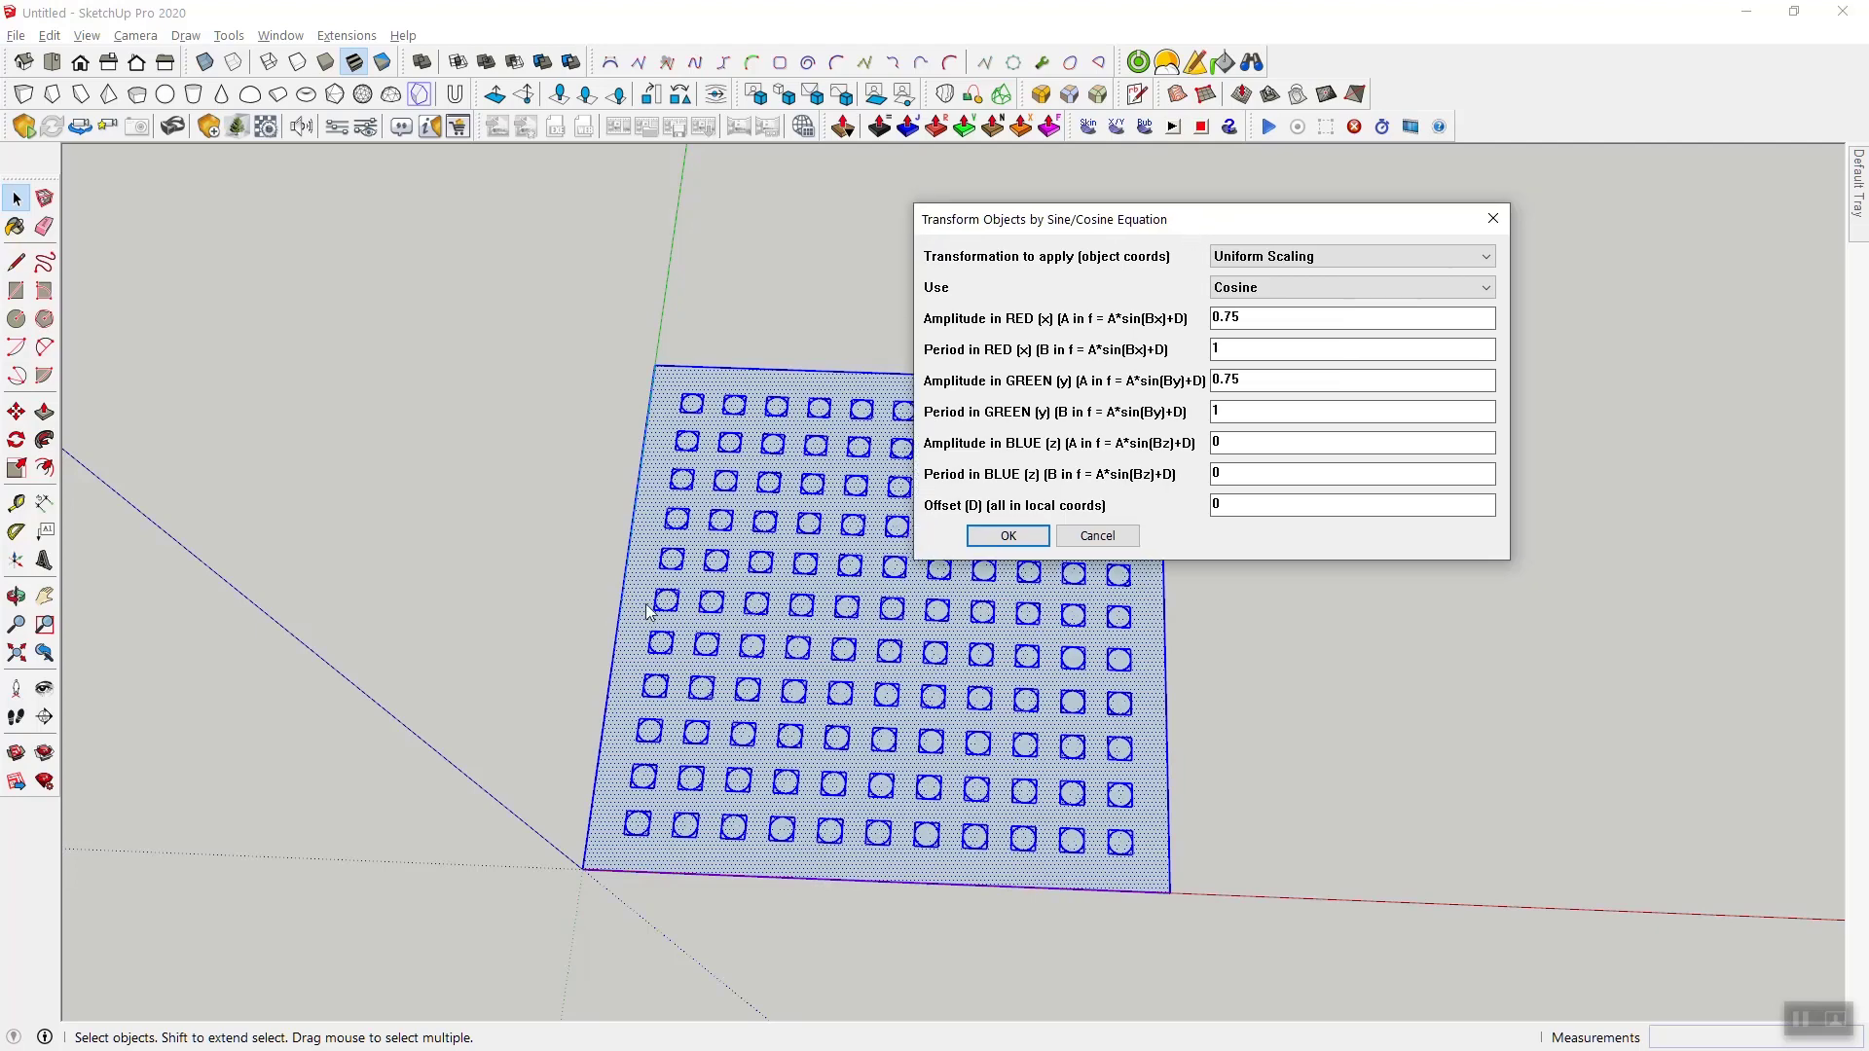
left_click(1242, 255)
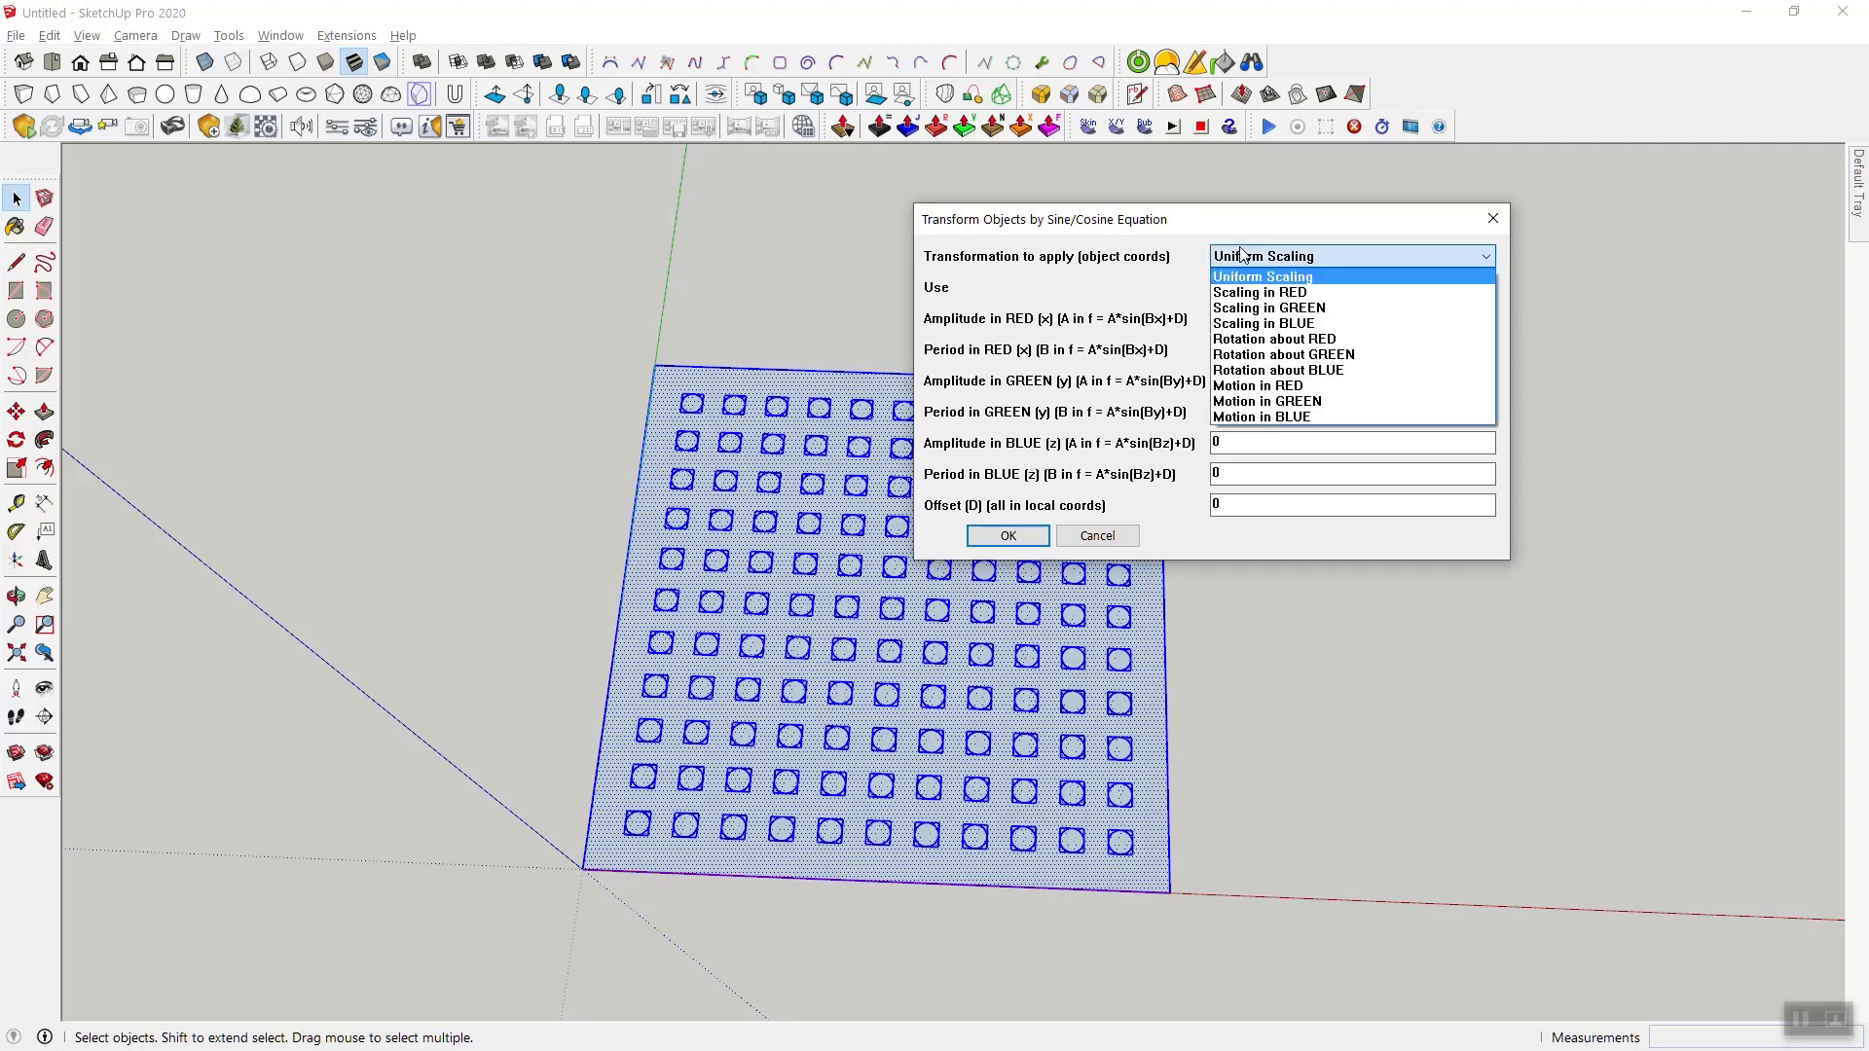
left_click(1332, 255)
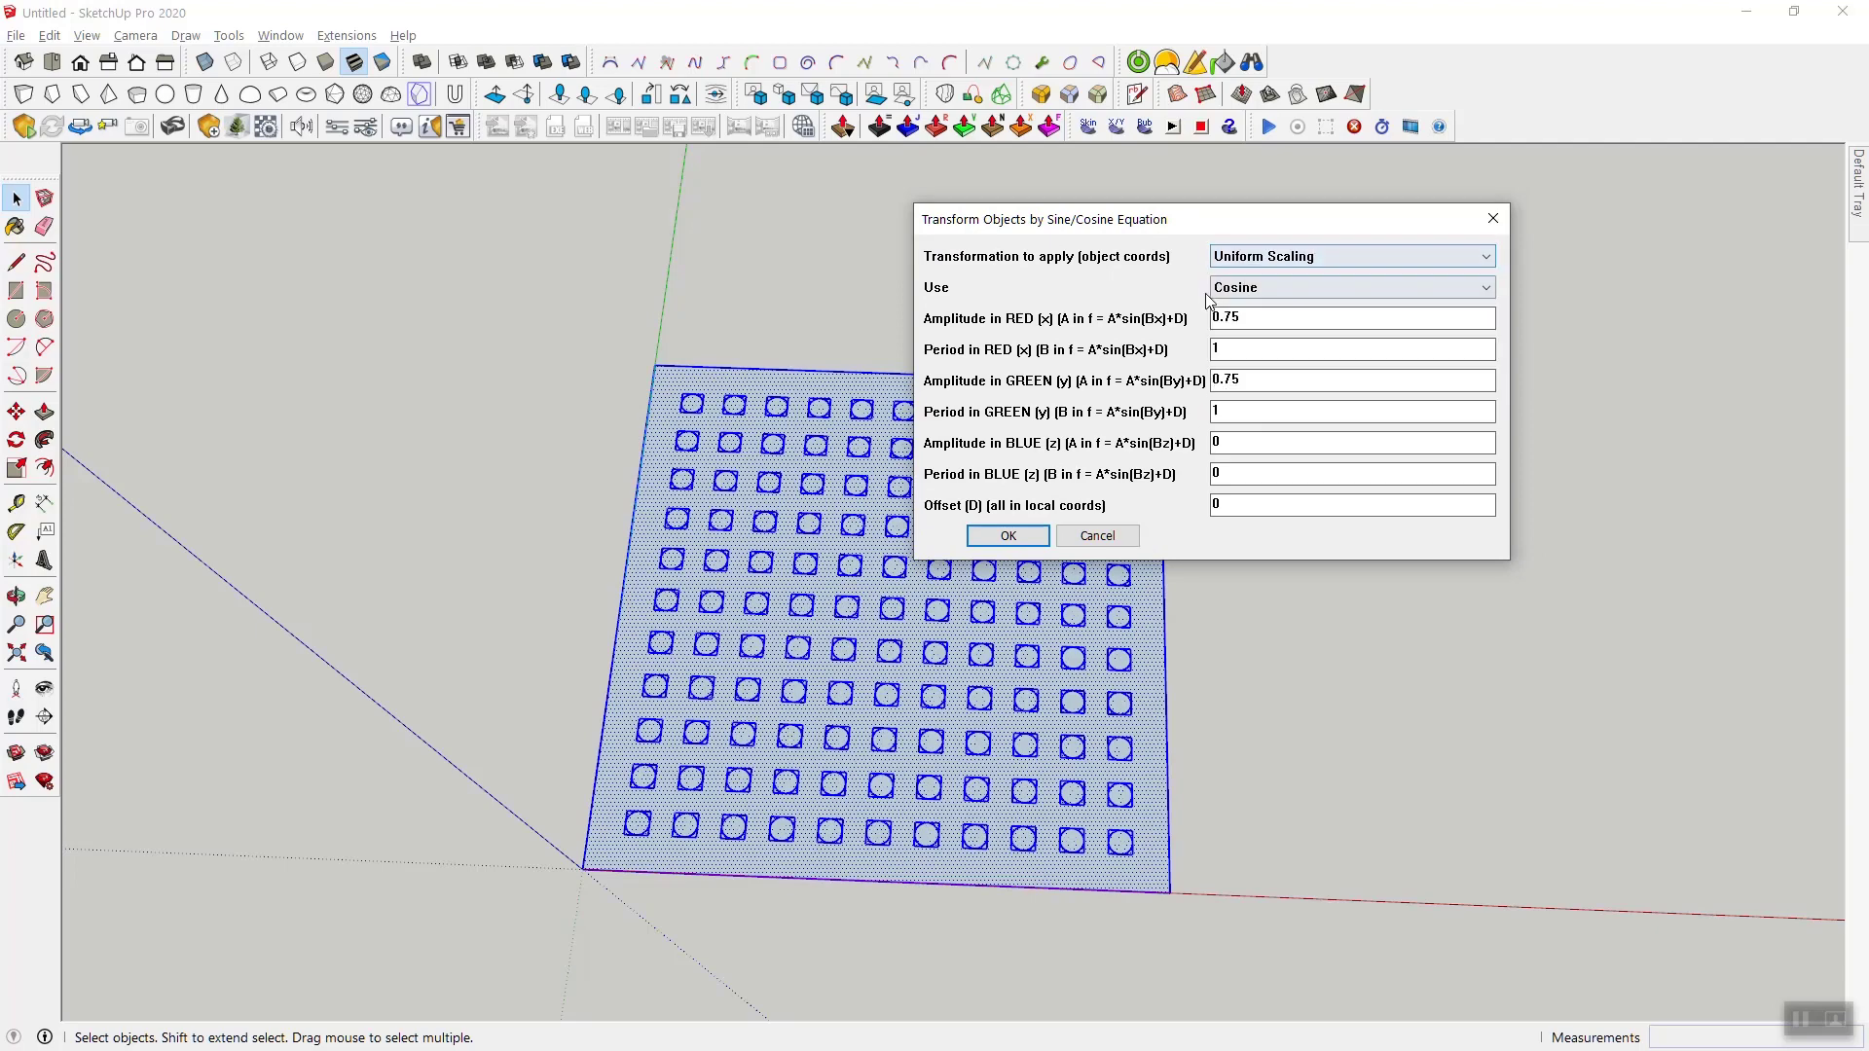
left_click(1280, 287)
left_click(1278, 284)
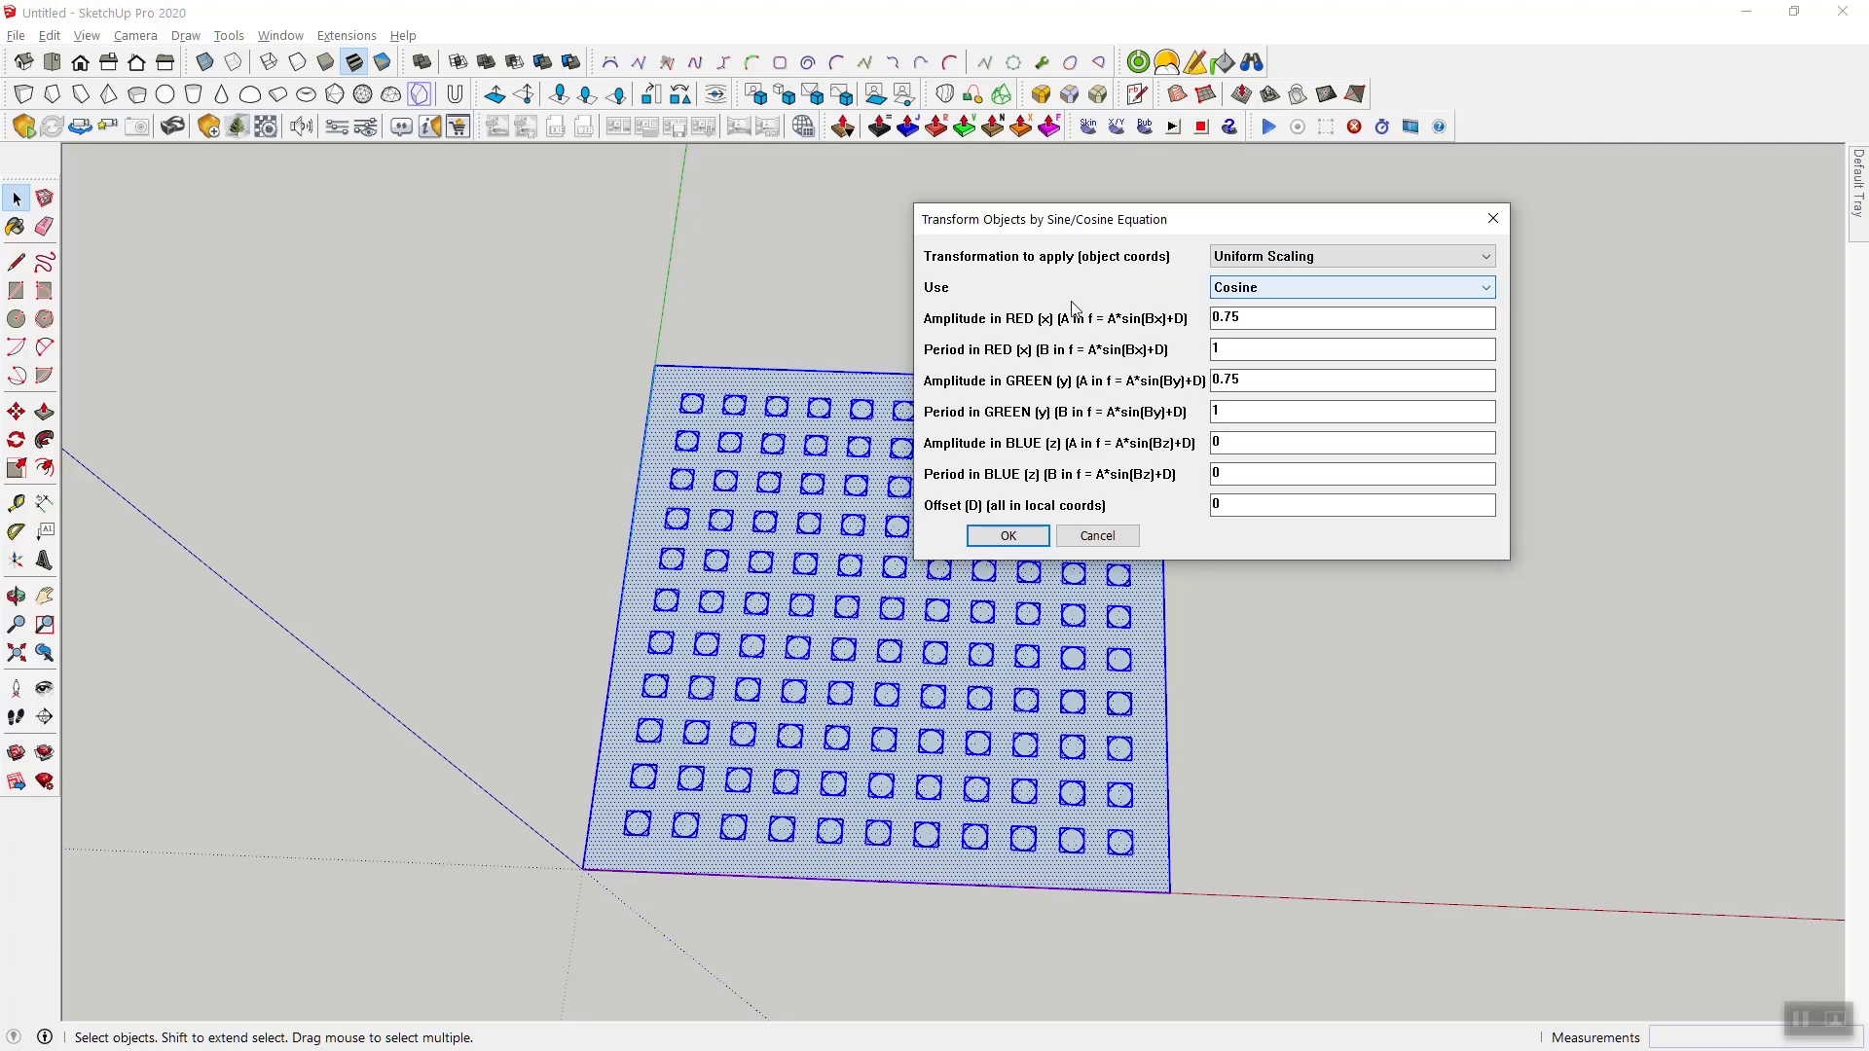
- Try uniform cosine scaling on the selected circles with red and green amplitudes of 0.75 and periods of 1
double_click(1256, 317)
type("1")
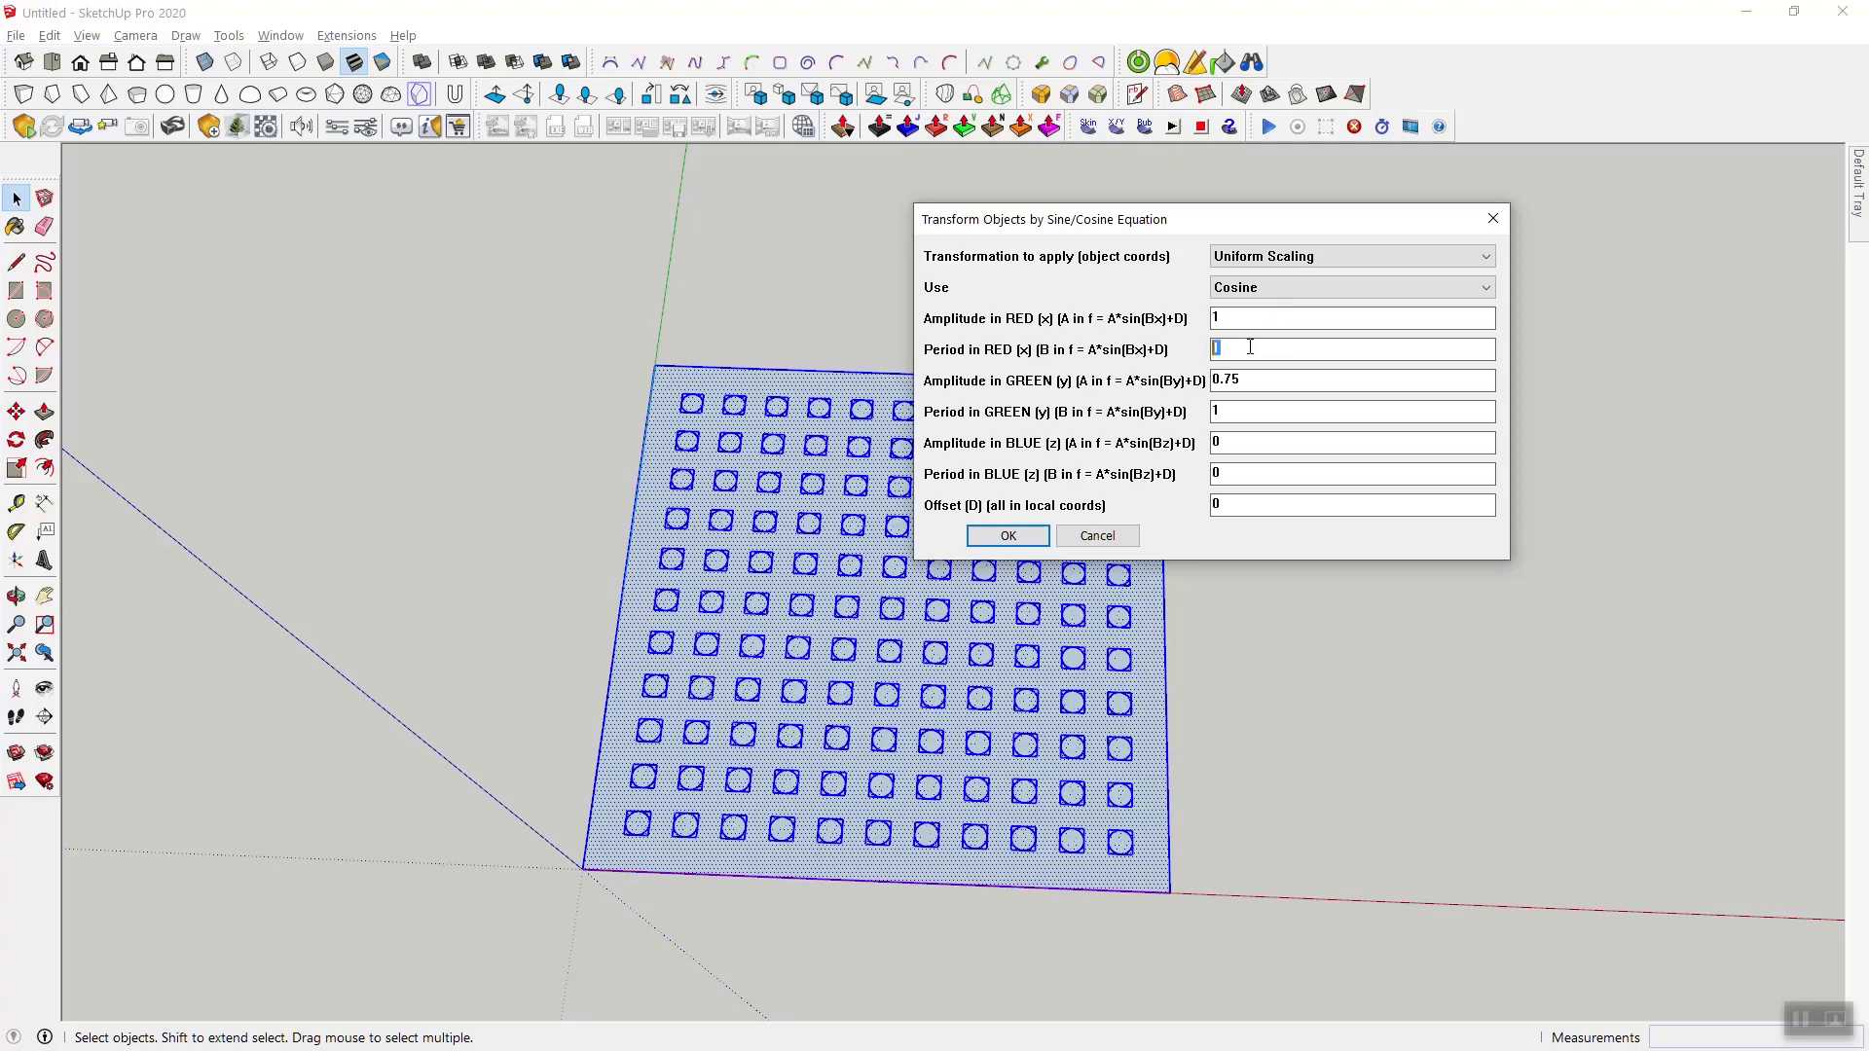
double_click(1246, 378)
double_click(1236, 318)
type("0.75")
left_click(1243, 445)
key("Tab")
left_click(999, 538)
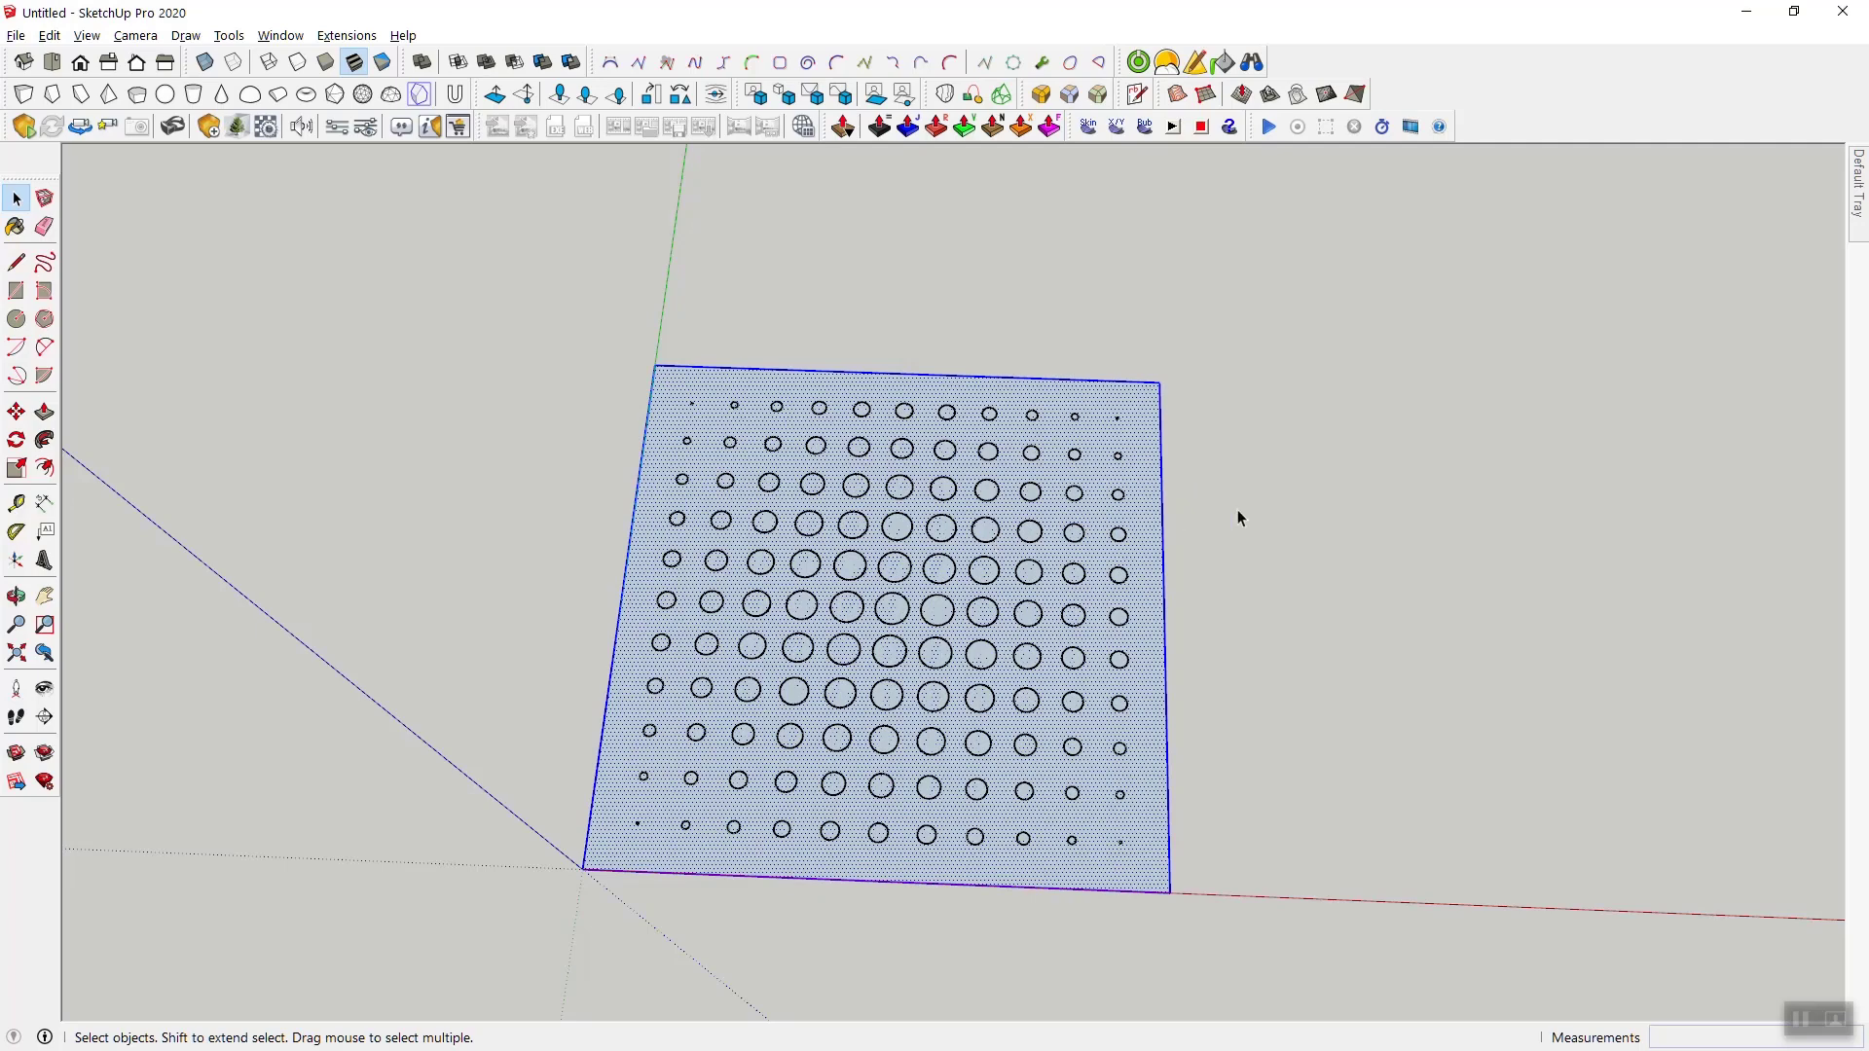
left_click(1237, 510)
middle_click_drag(1155, 609, 1189, 688)
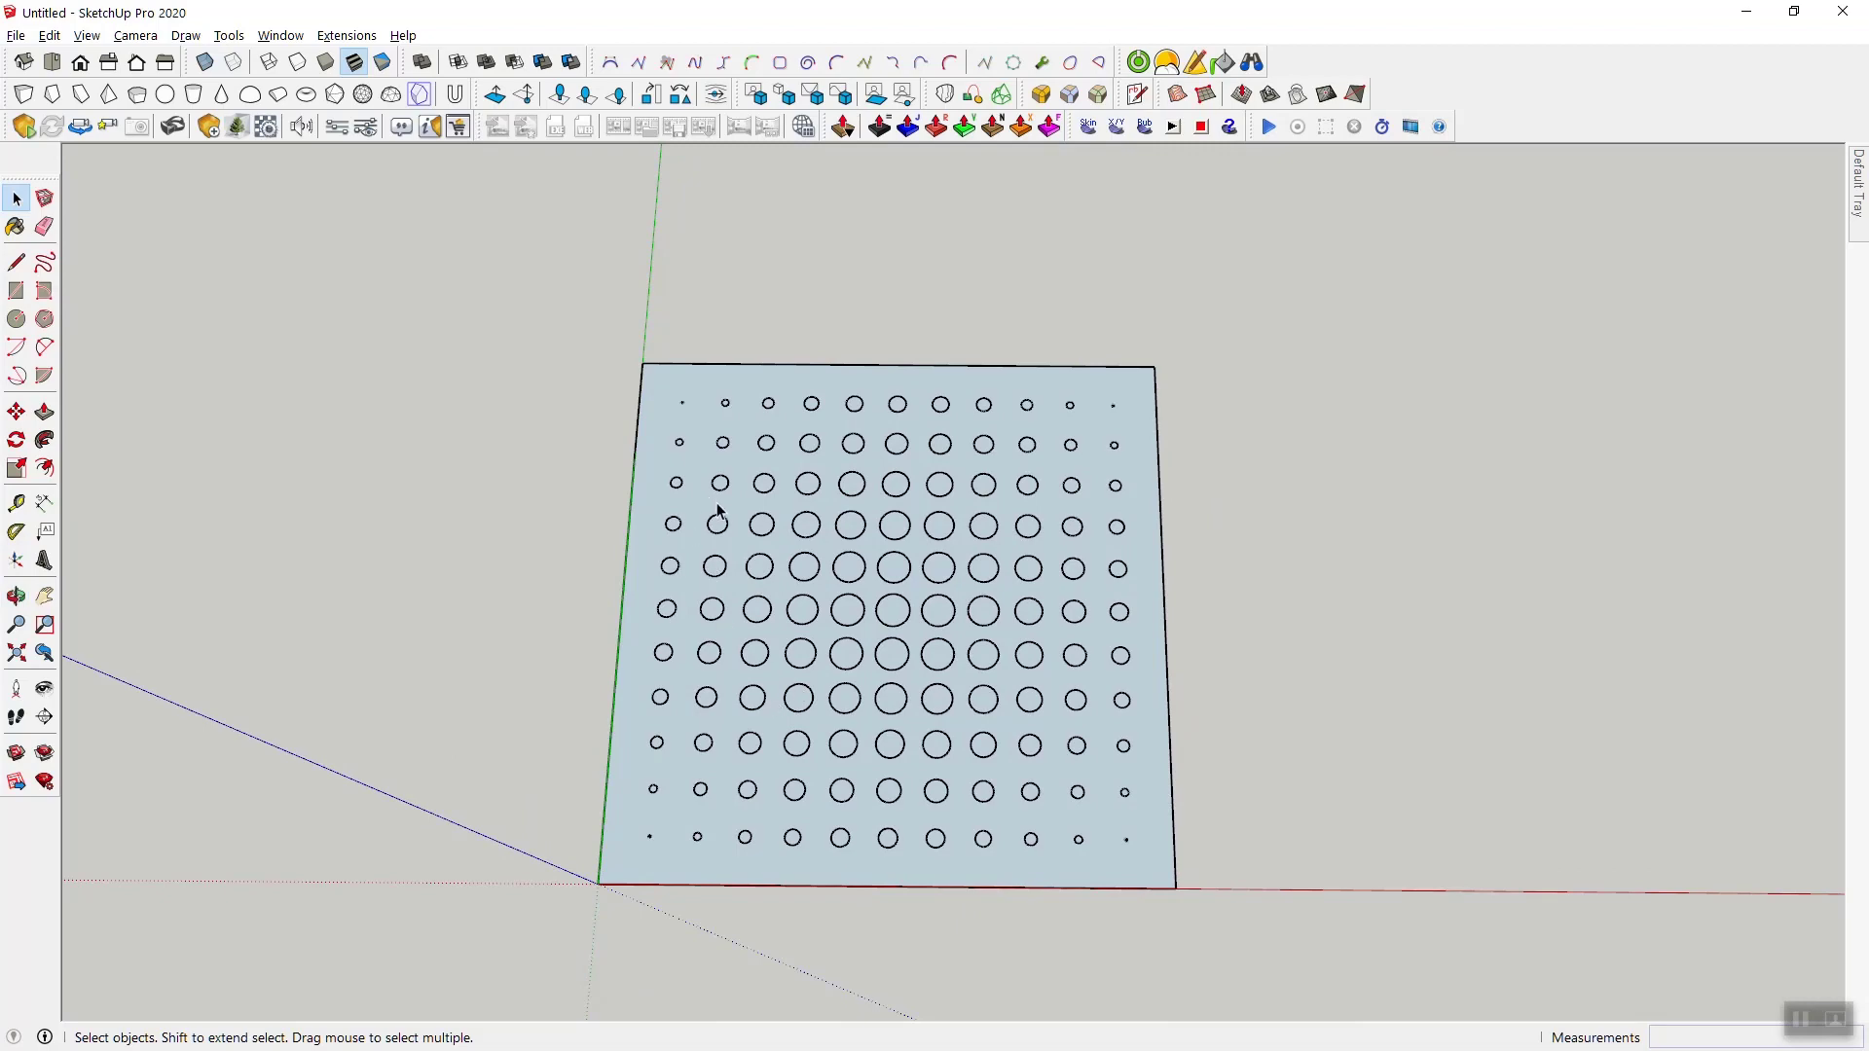
- Try uniform scaling of all circles with the Sine function instead, and undo it
triple_click(650, 383)
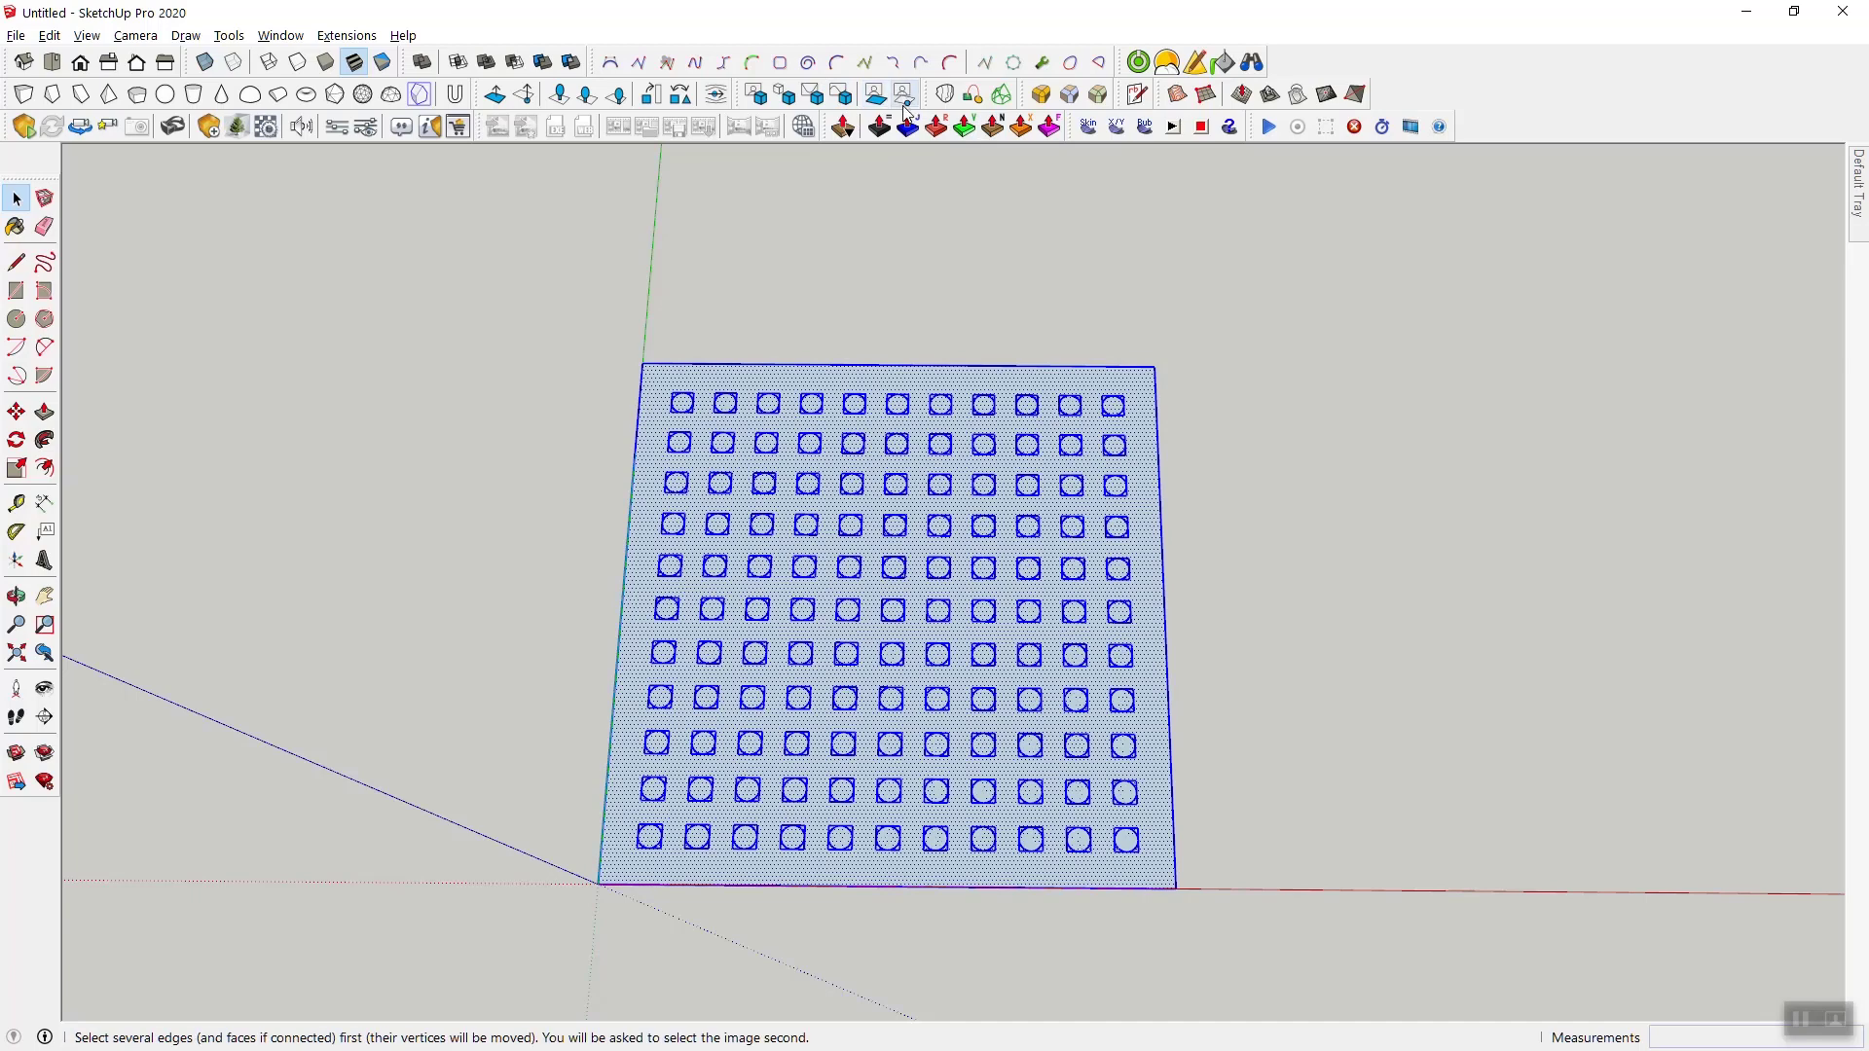
left_click(841, 94)
left_click(1070, 434)
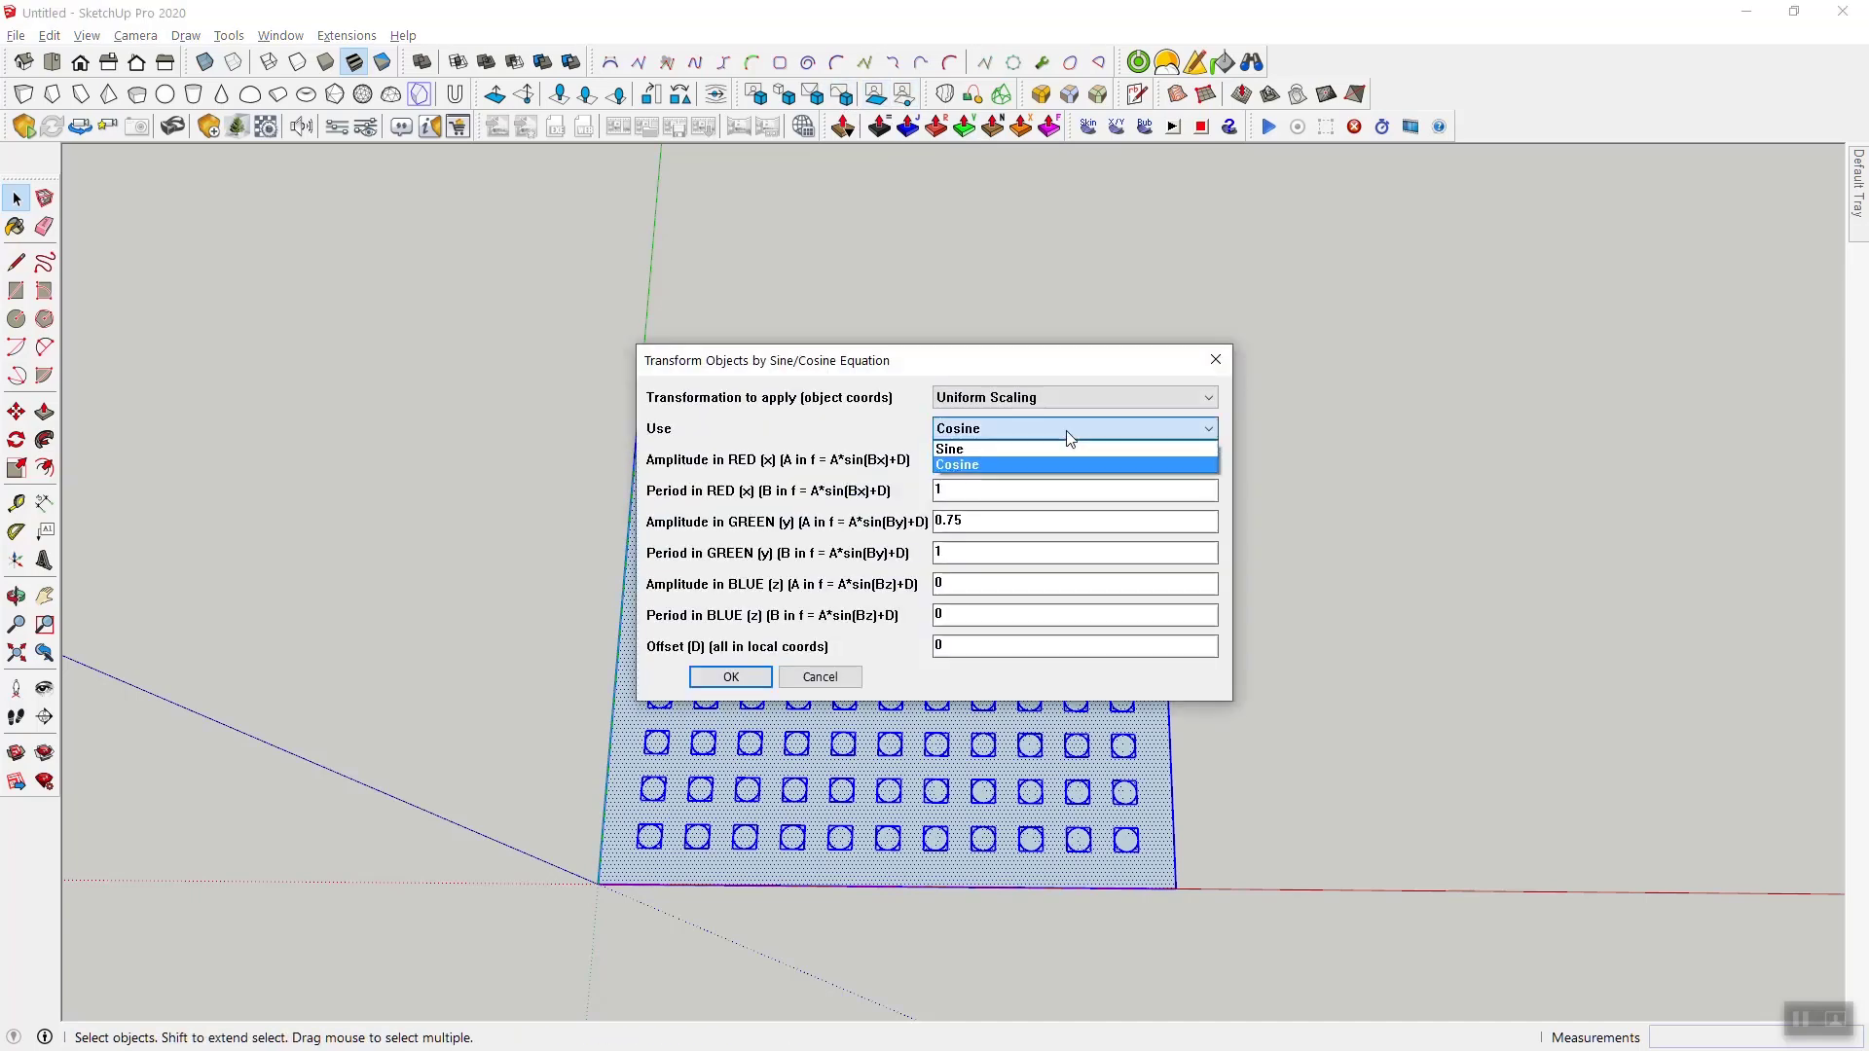
left_click(1068, 455)
left_click(731, 676)
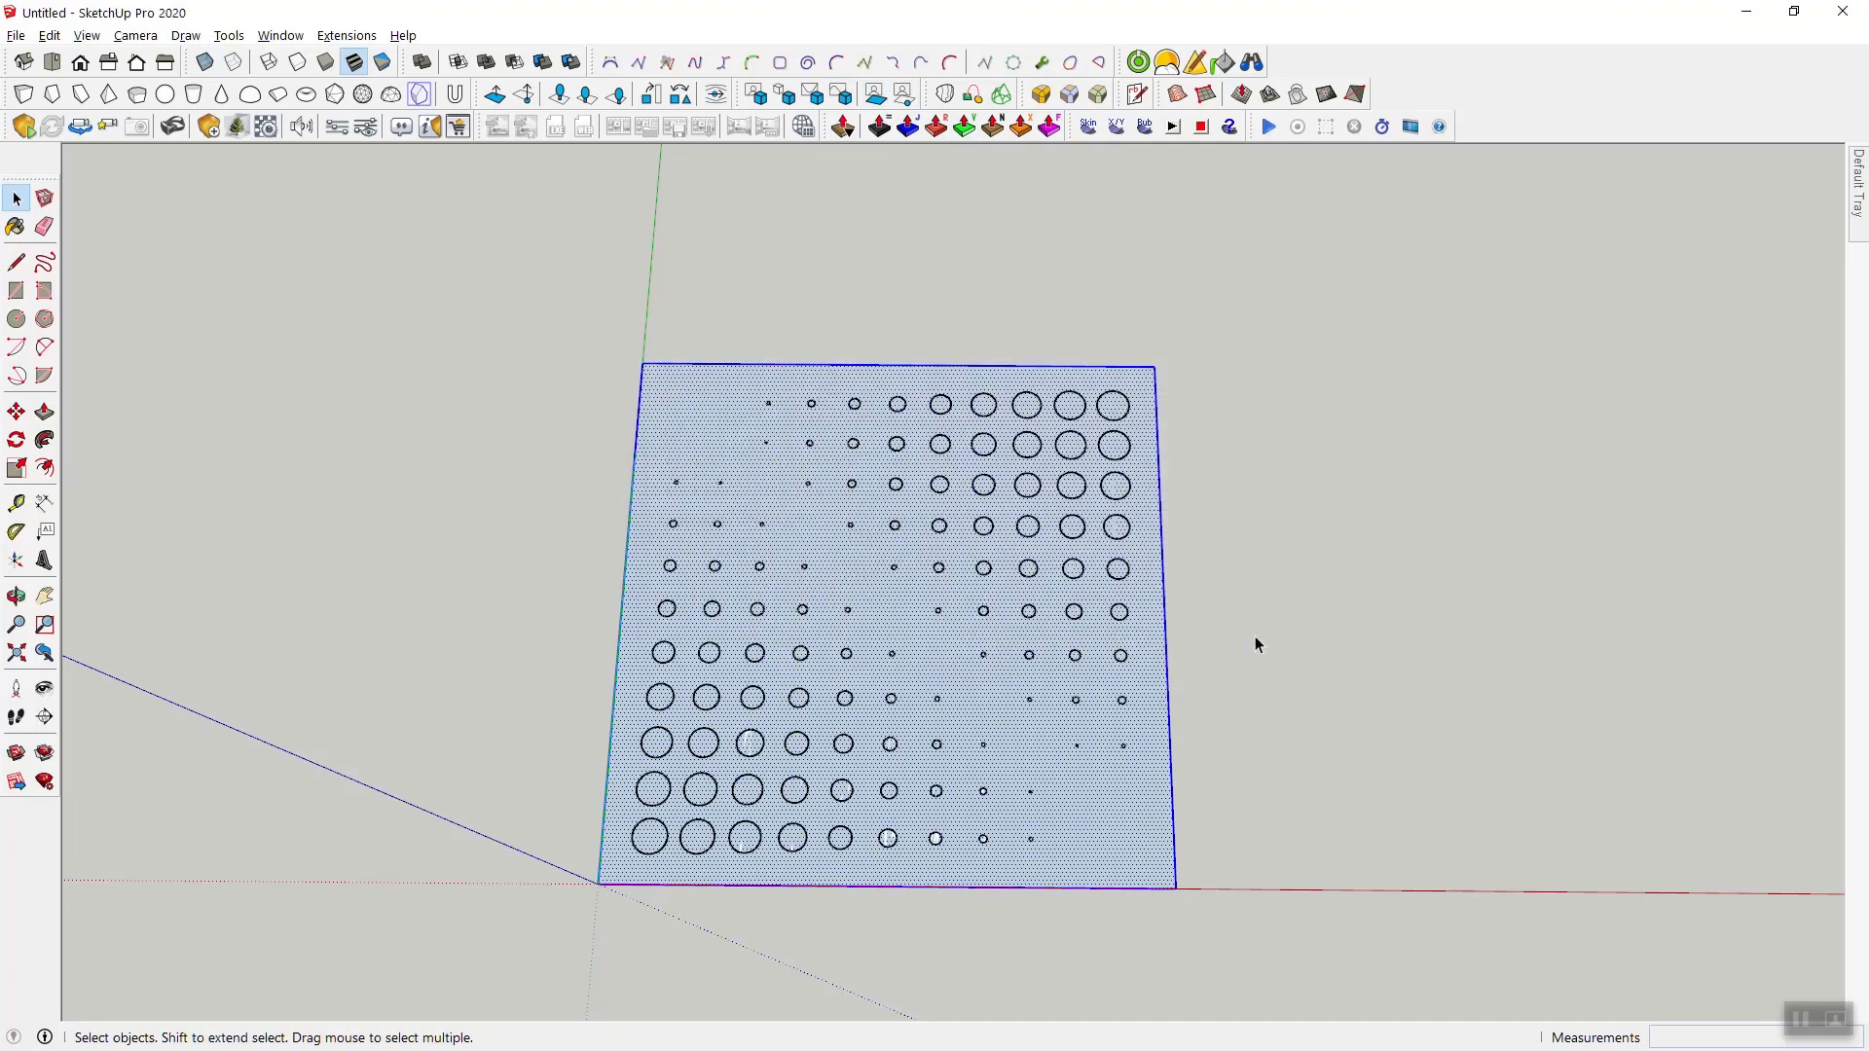
key("ctrl+z")
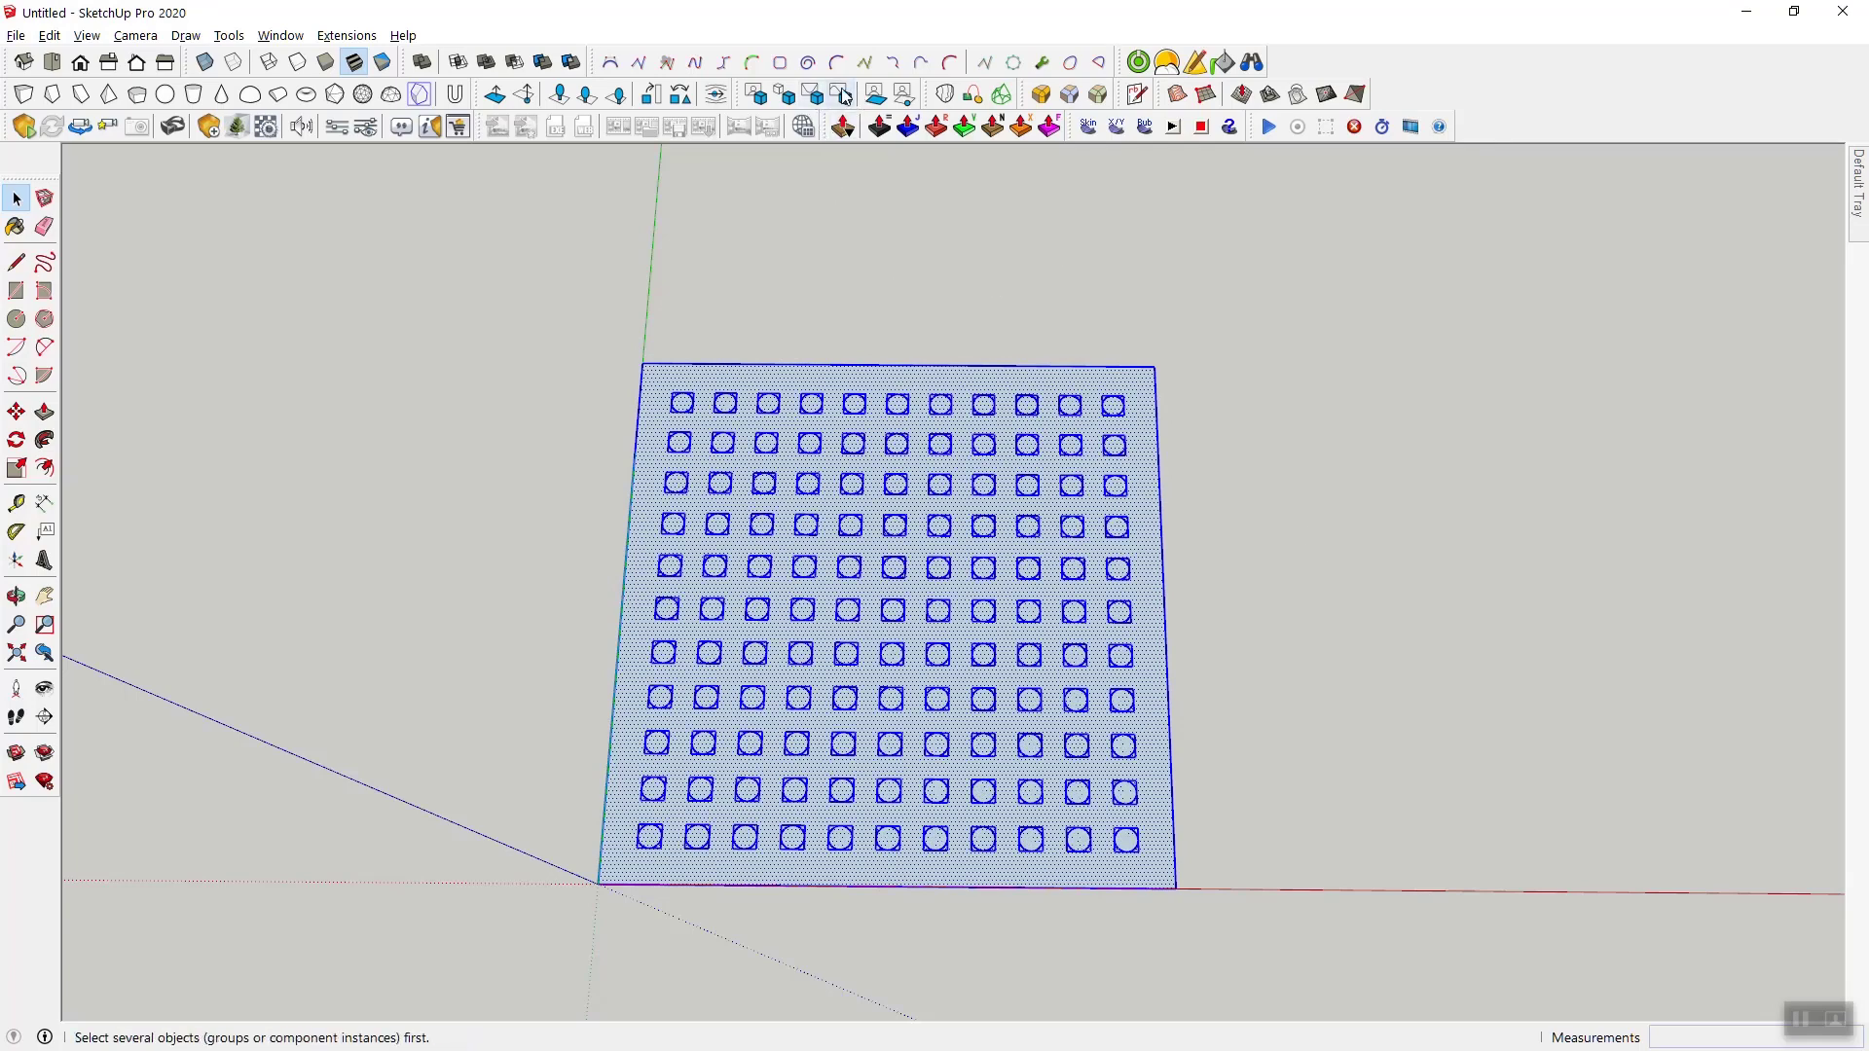
- Apply uniform Cosine scaling to the circles with amplitude 0.75 and period 1 in red and green, and 0 in blue
left_click(842, 126)
left_click(1047, 426)
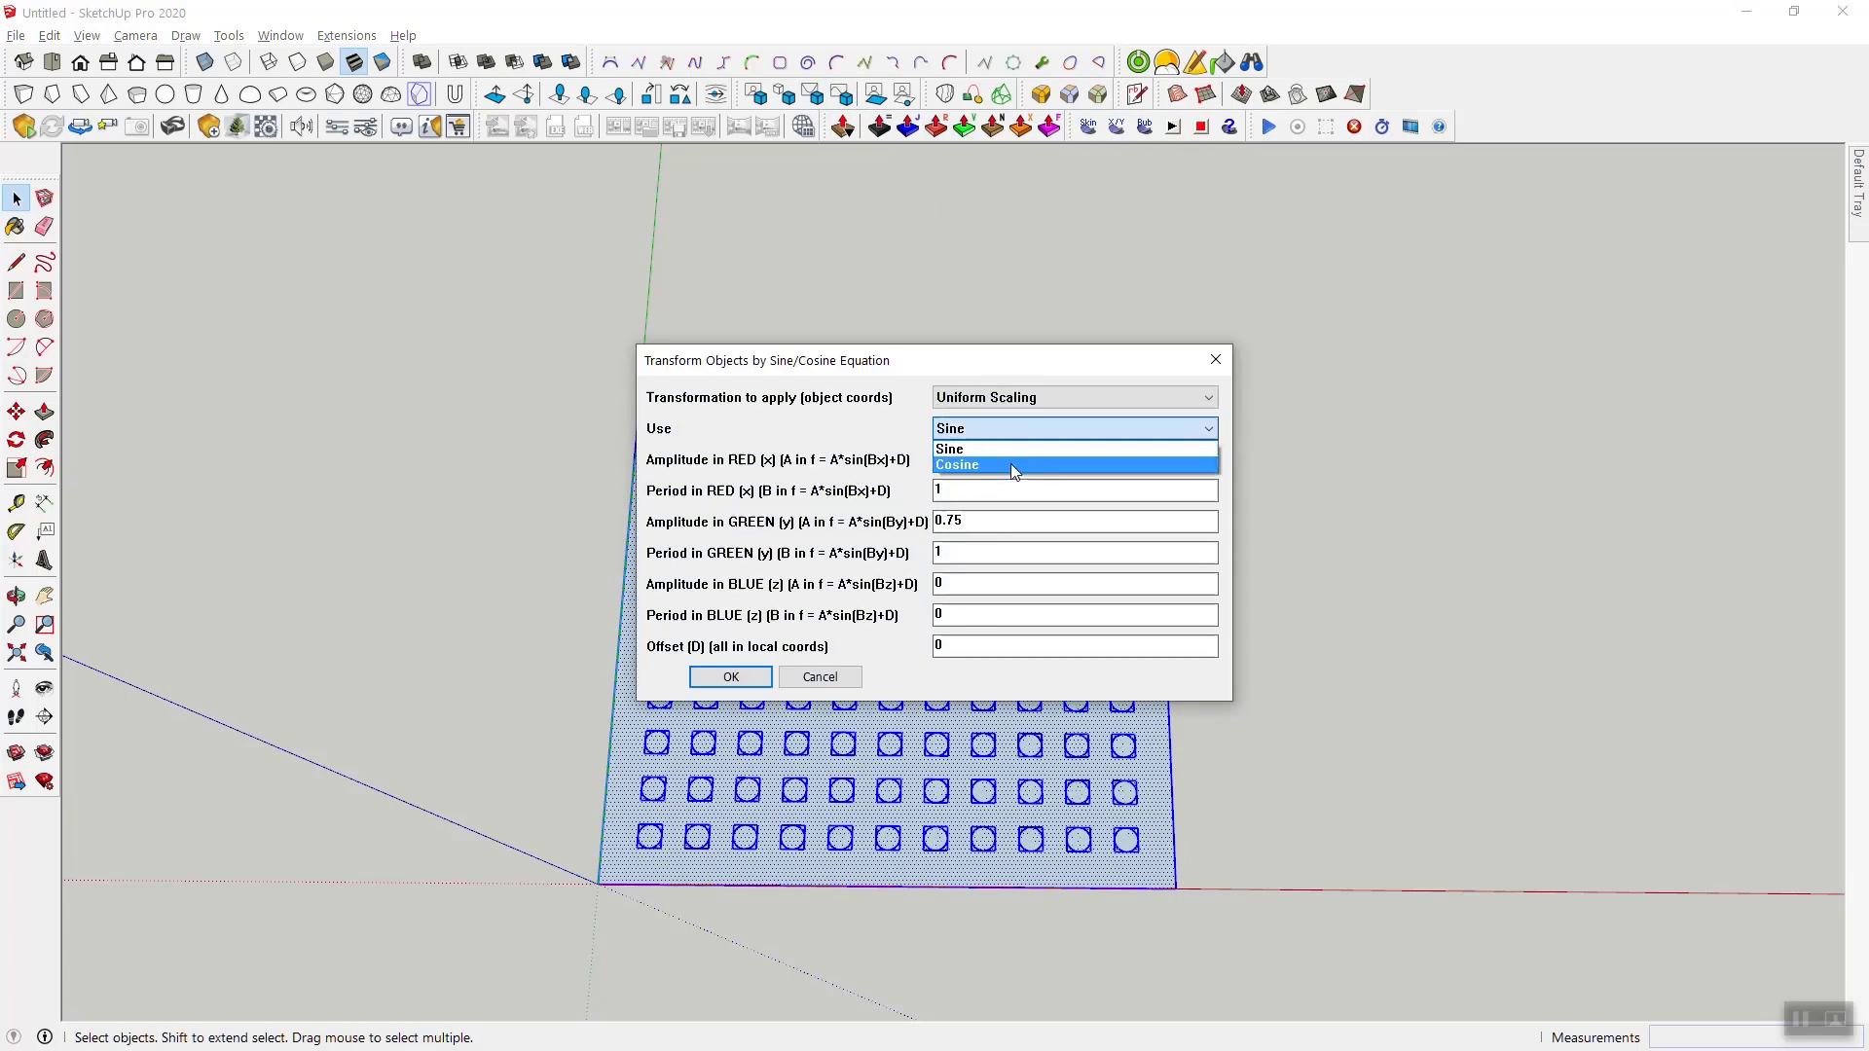
left_click(1013, 471)
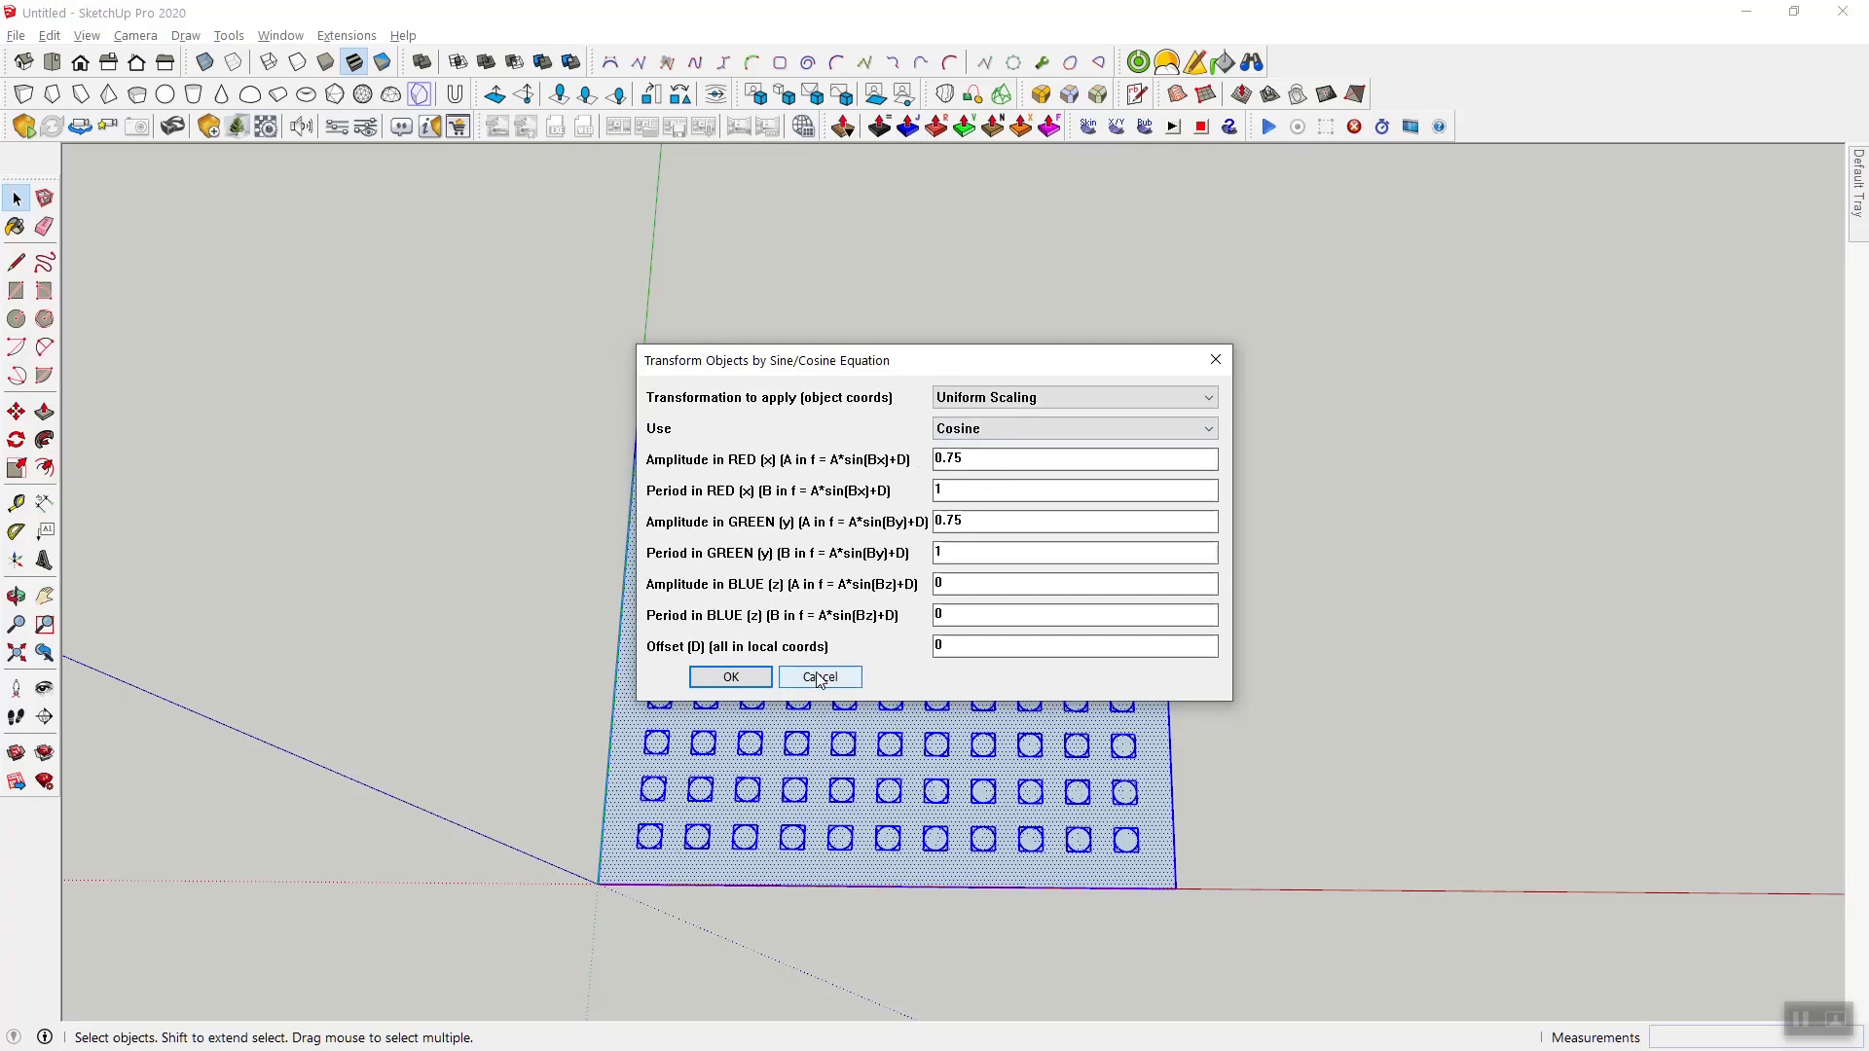
left_click_drag(938, 368, 1388, 229)
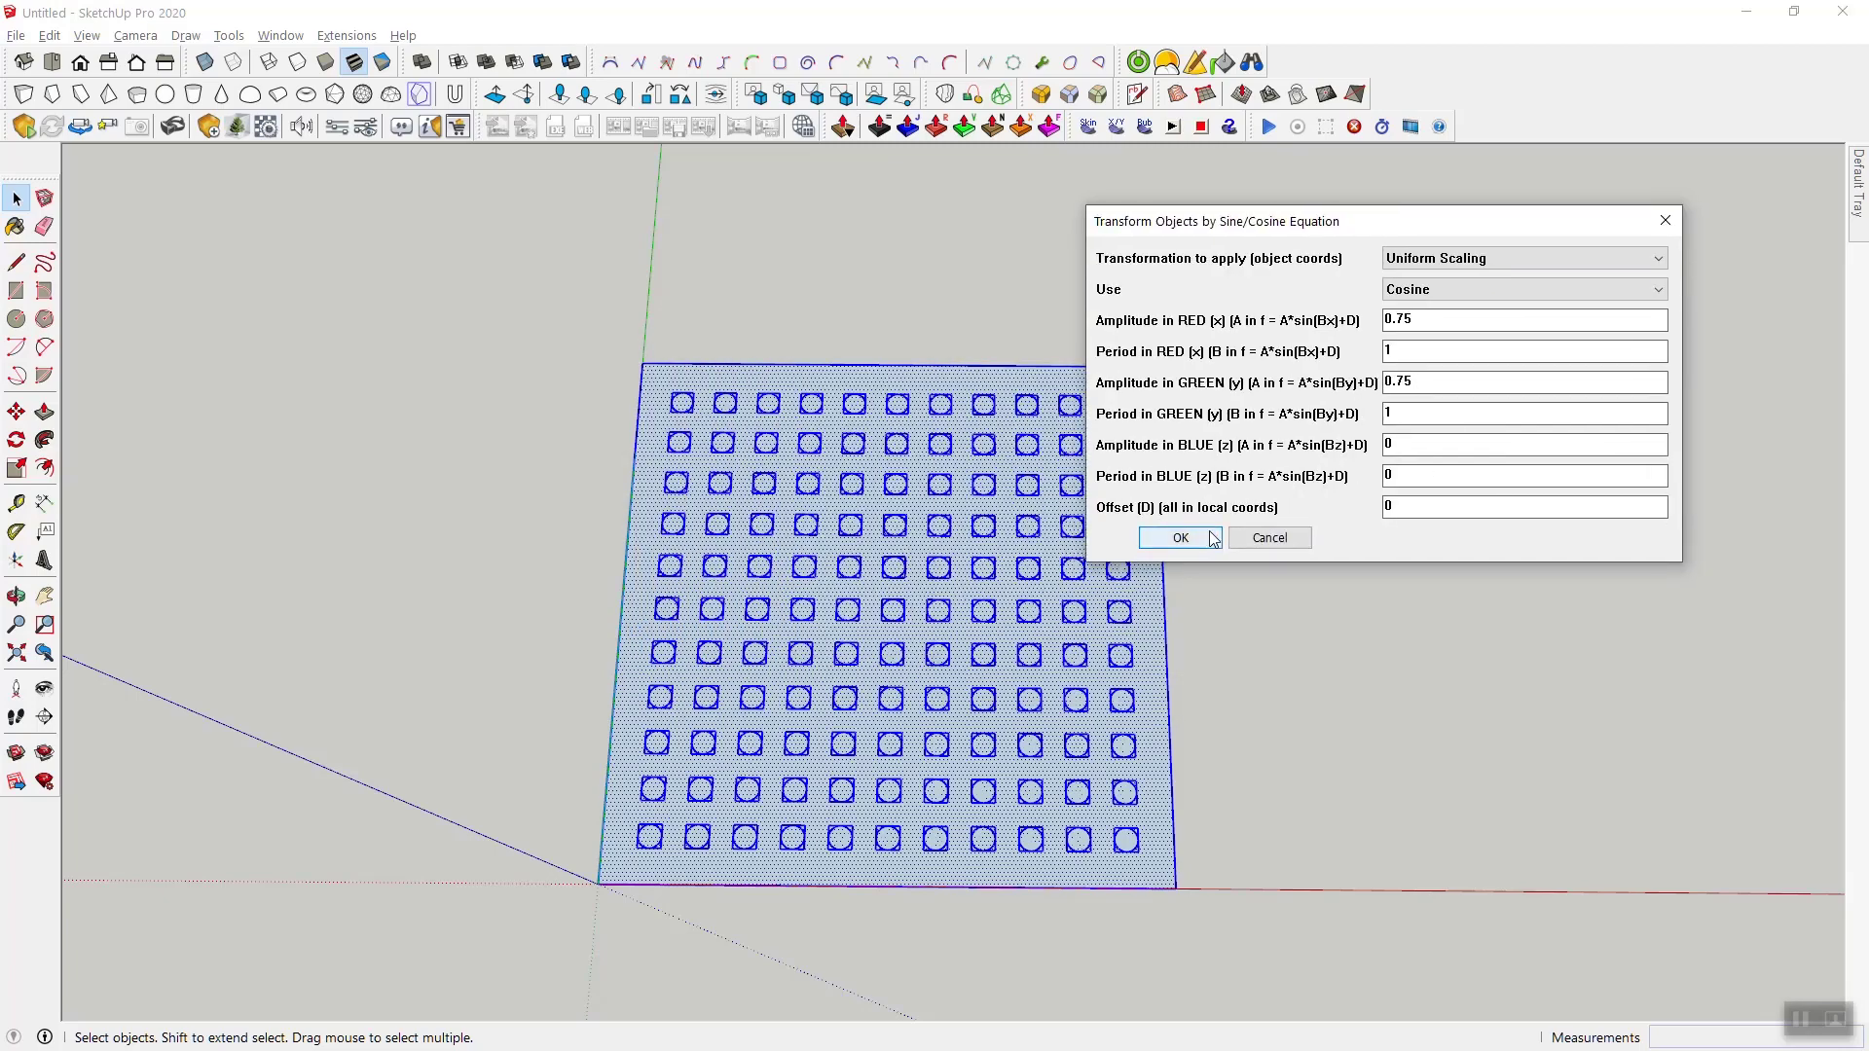
left_click(1180, 538)
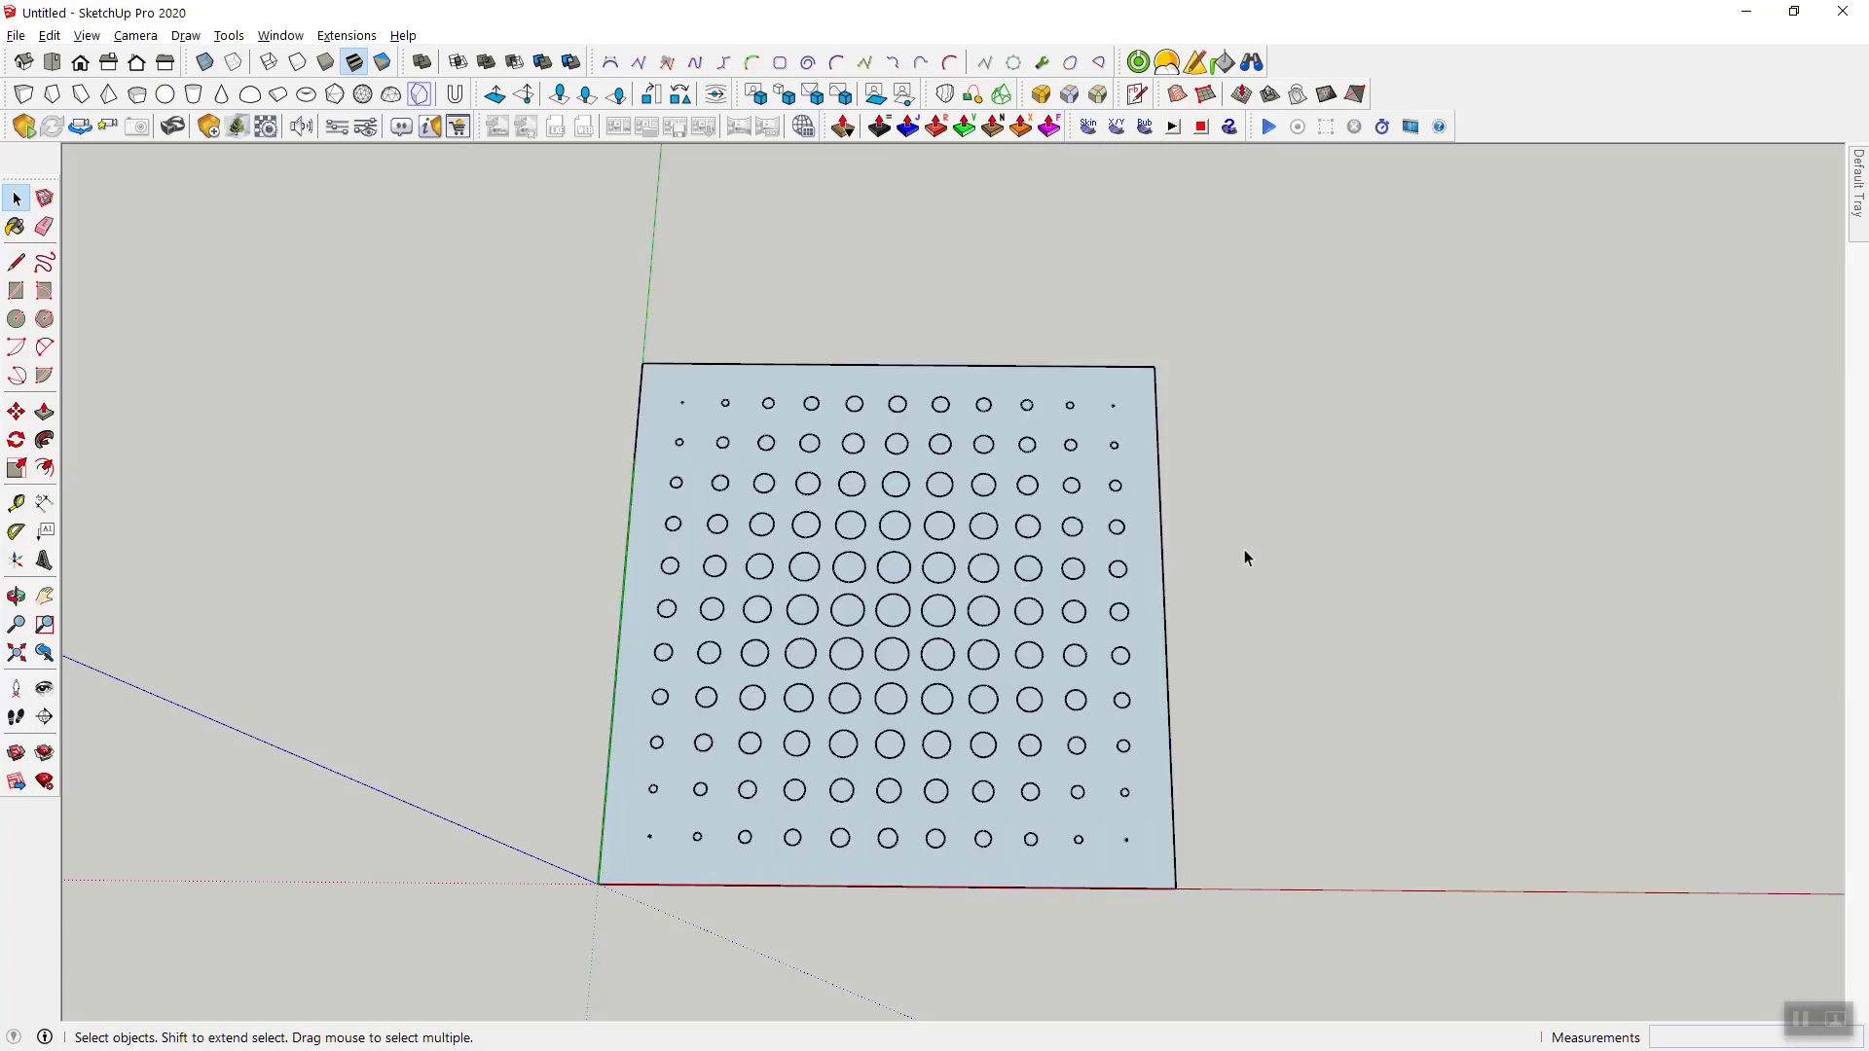
- Explode all the scaled circle components on the panel into its face, and clear the selection
middle_click_drag(1269, 636, 1088, 367)
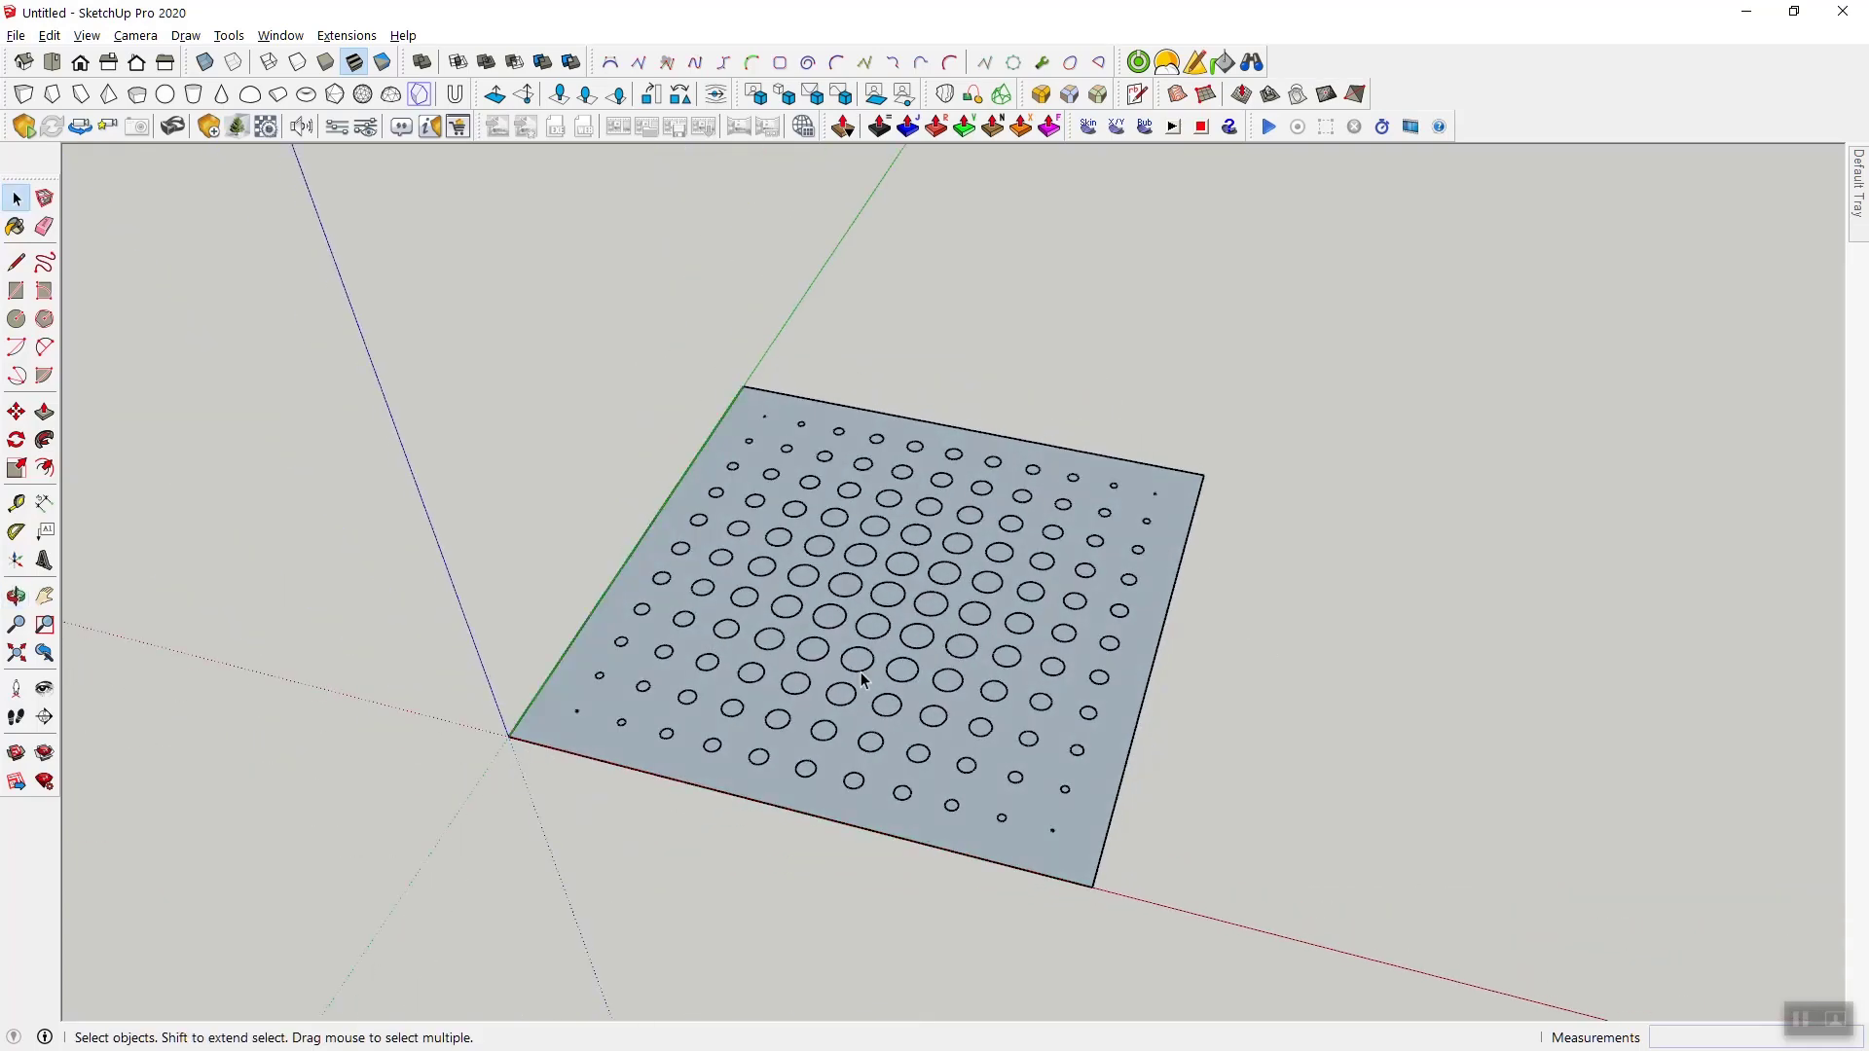
scroll(1025, 821, "up", 4)
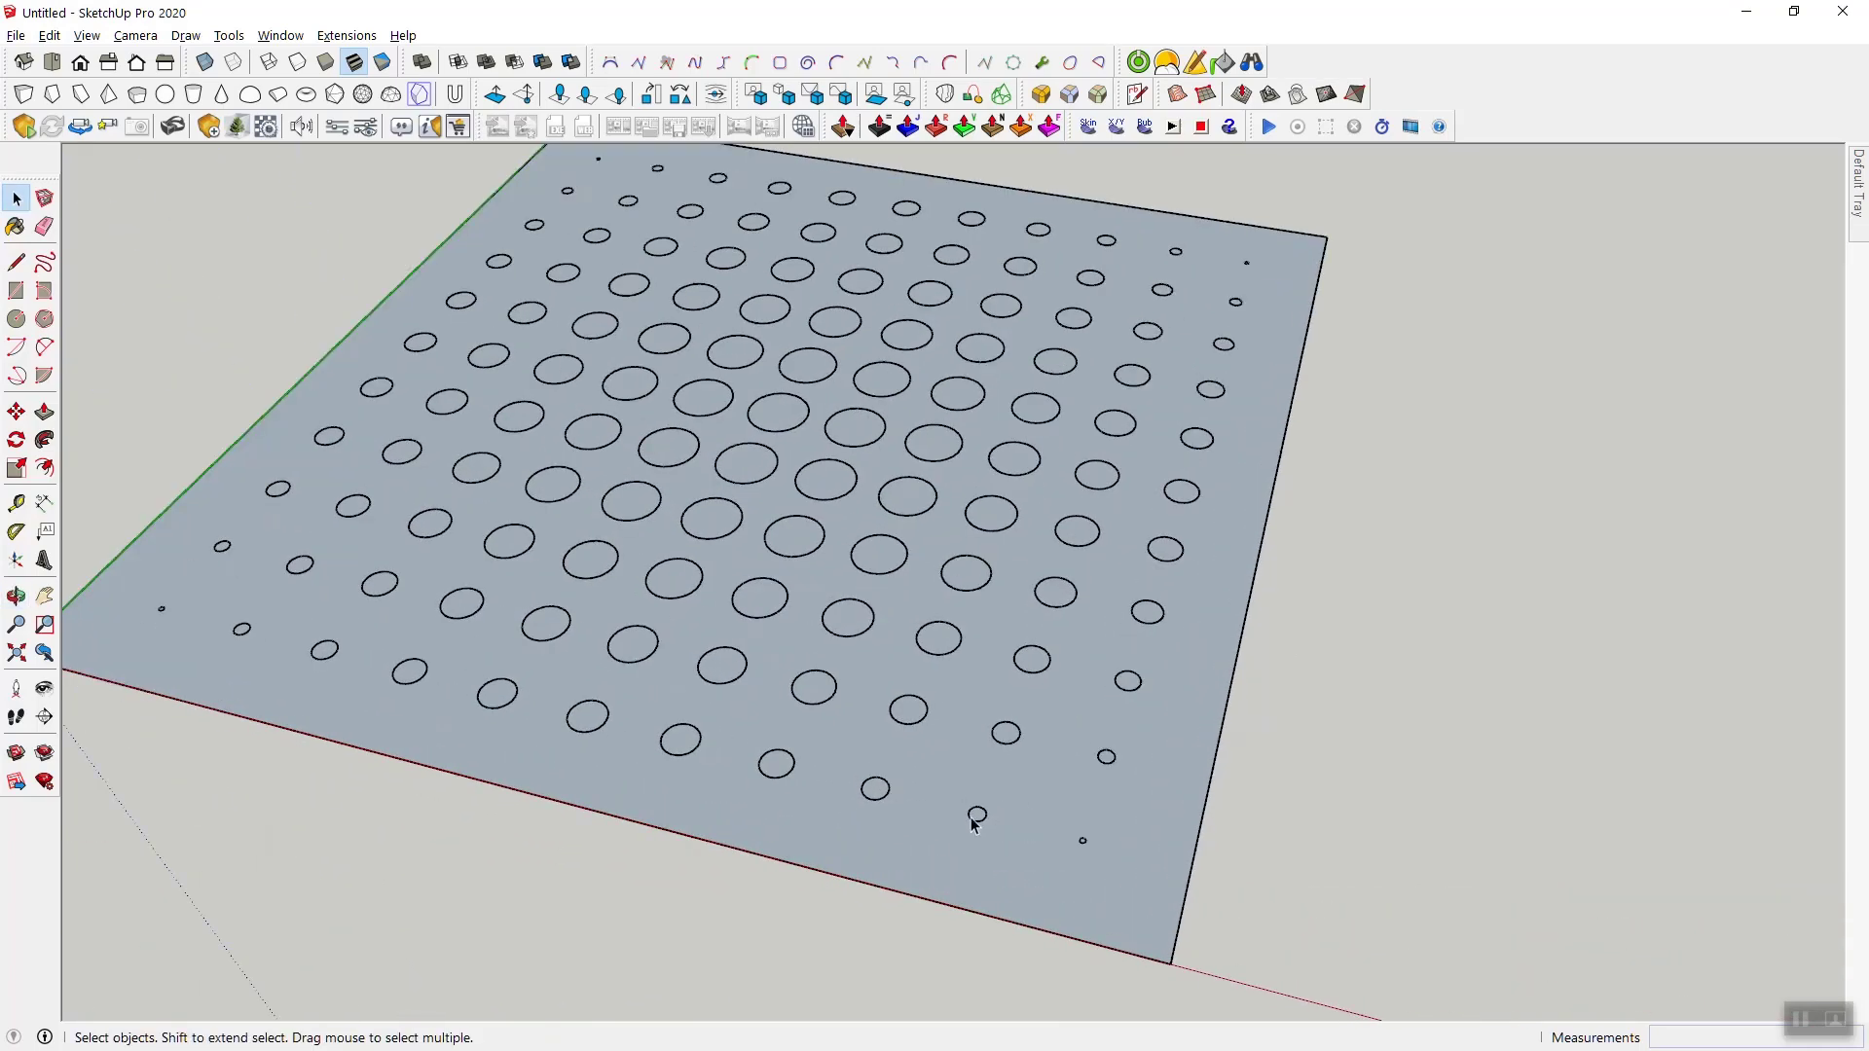
scroll(951, 751, "up", 1)
left_click(905, 736)
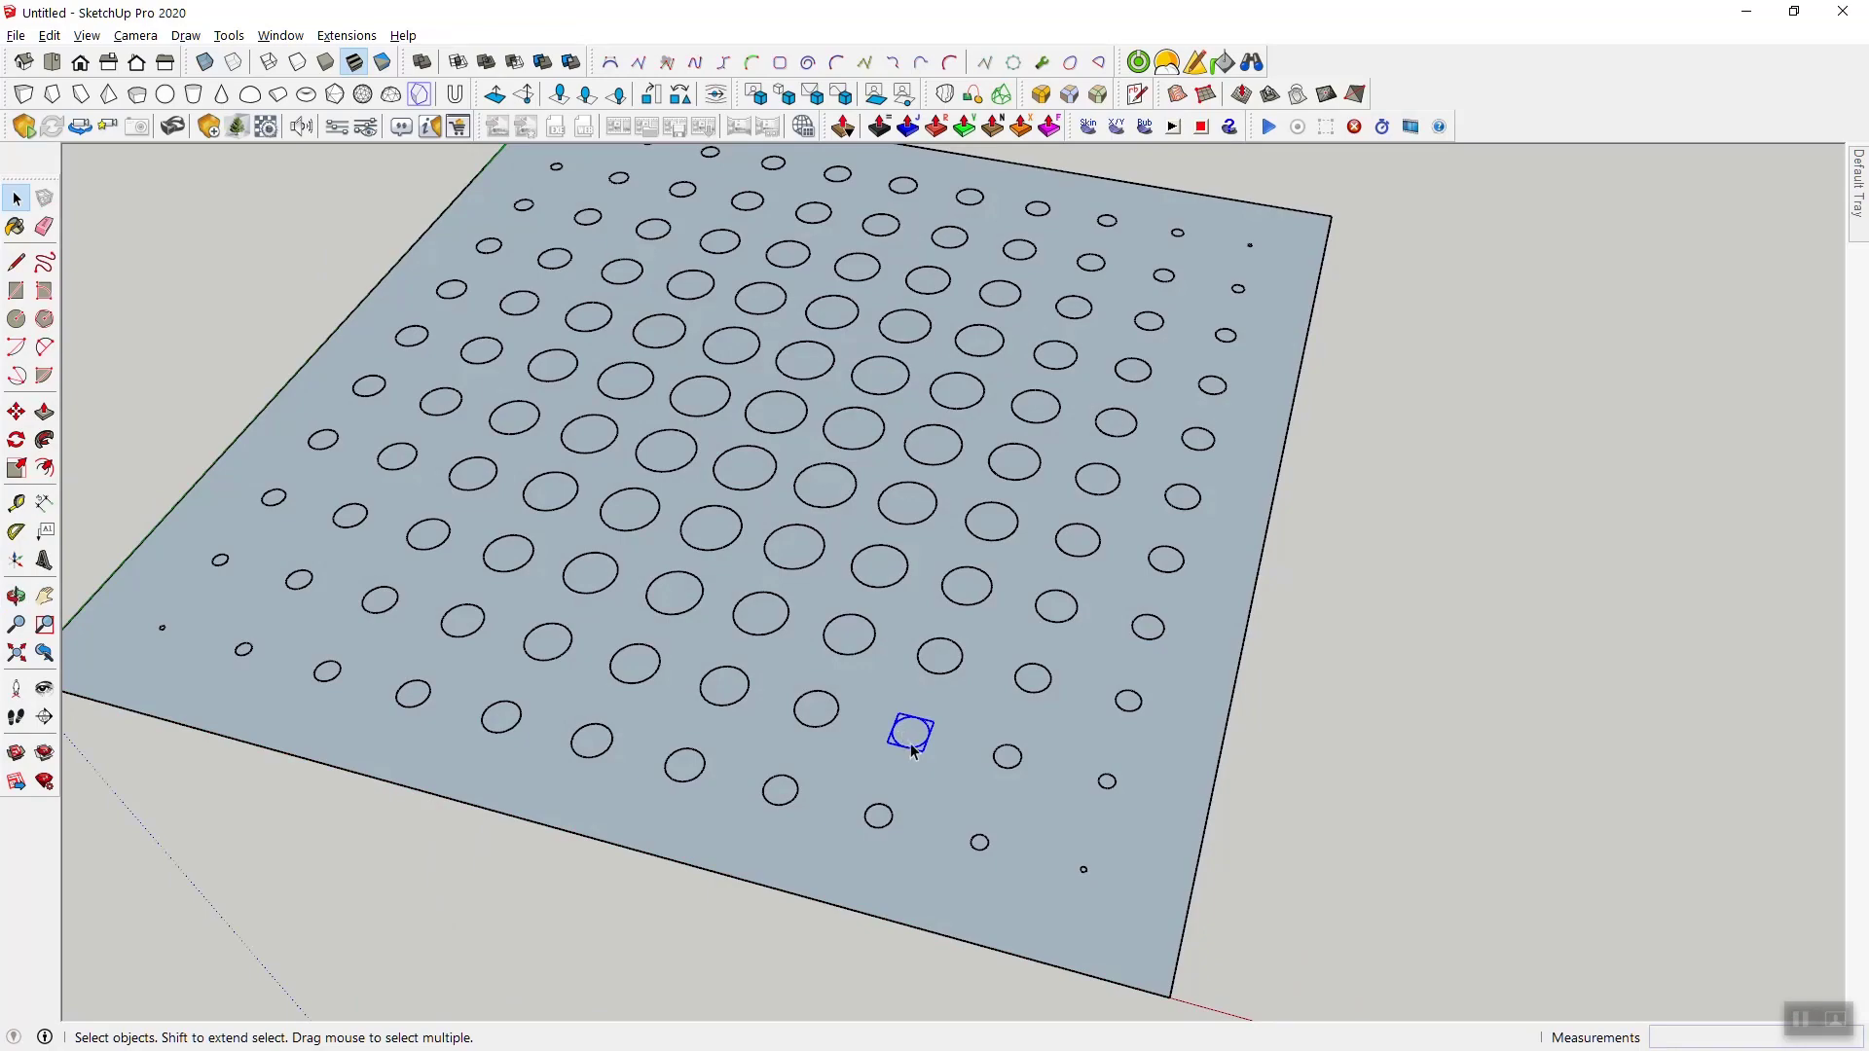
middle_click_drag(952, 791, 1030, 726)
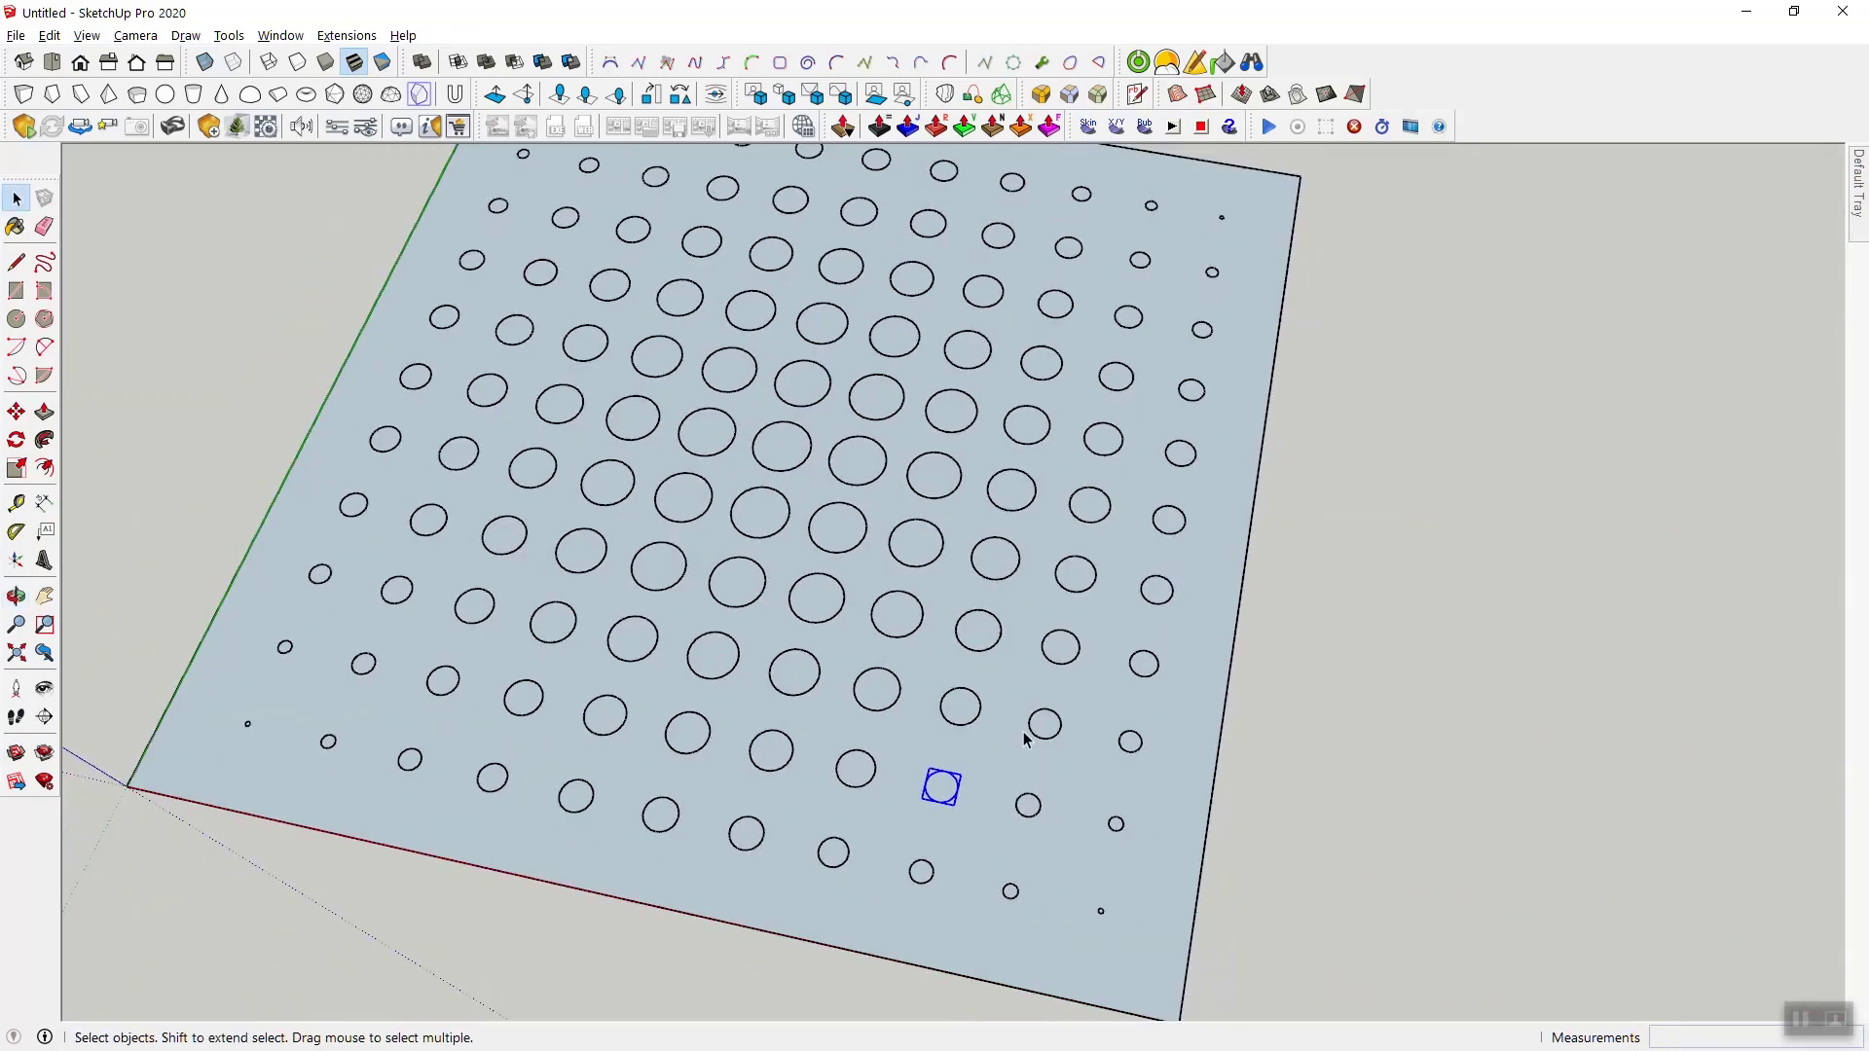
scroll(1032, 746, "down", 3)
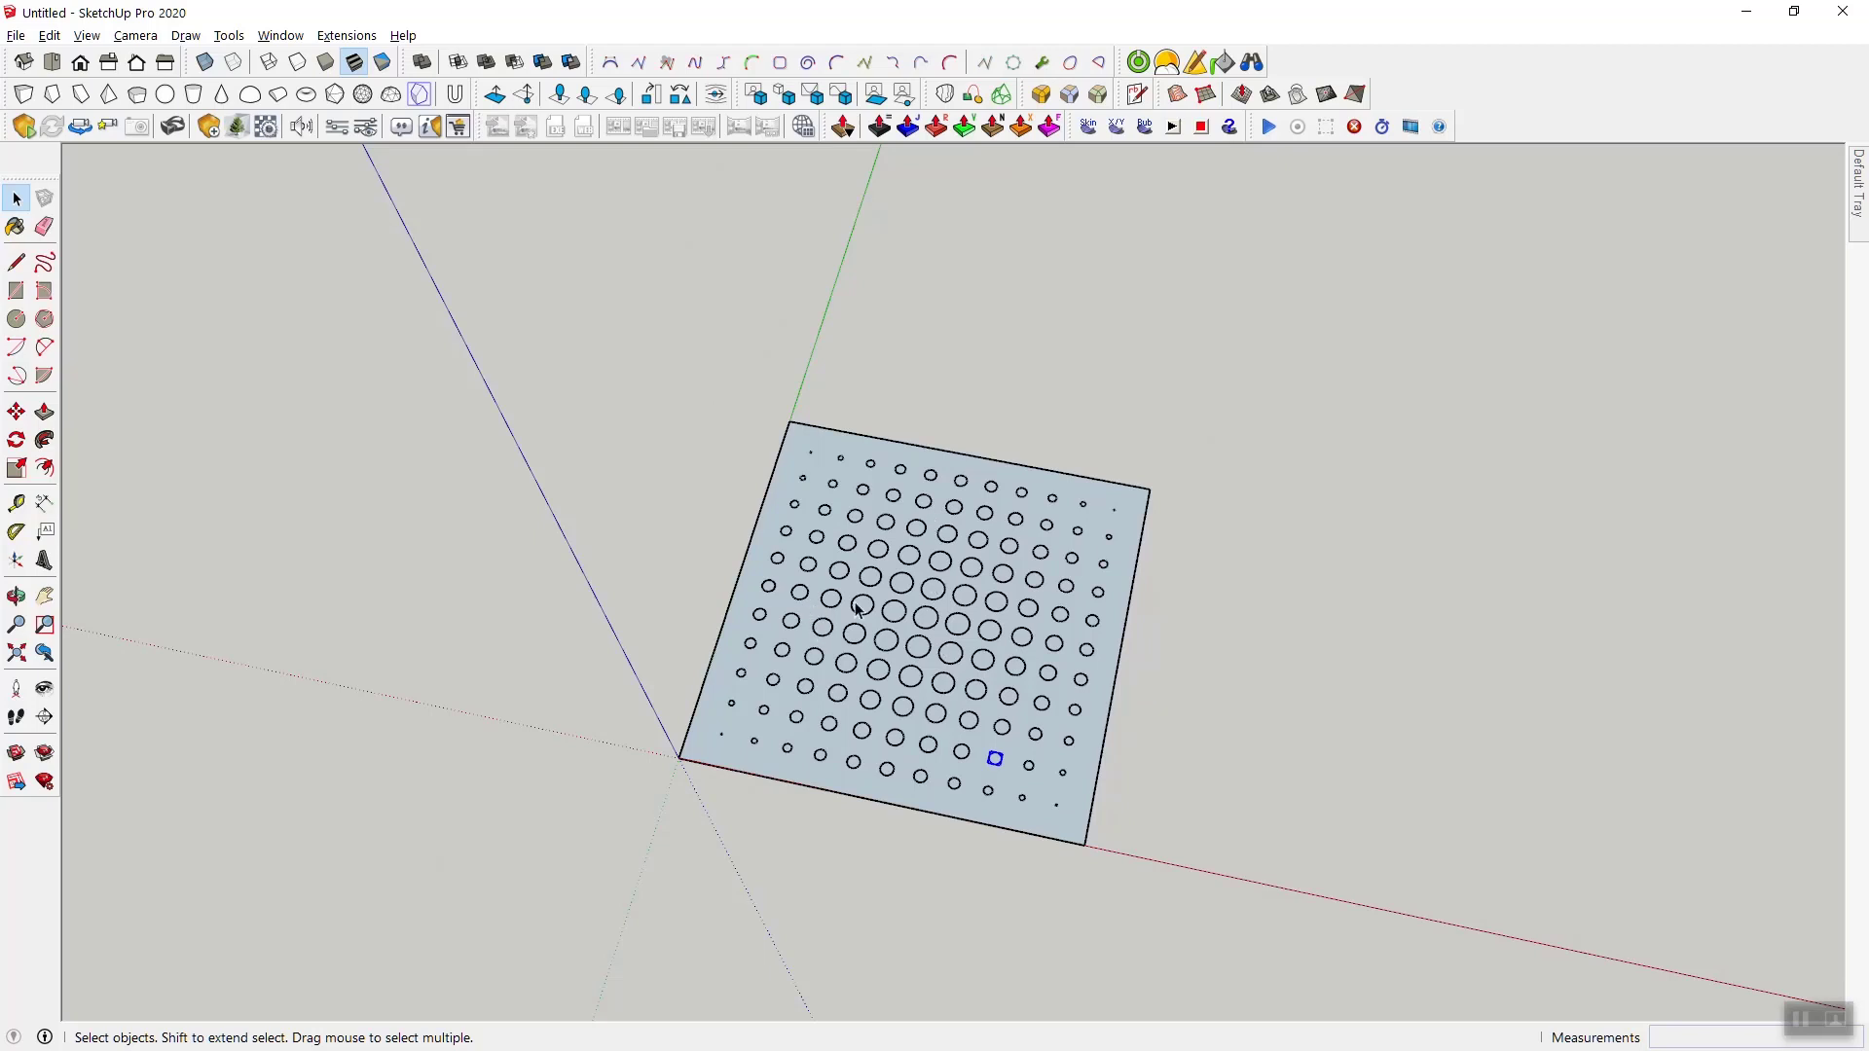
left_click_drag(516, 324, 1308, 927)
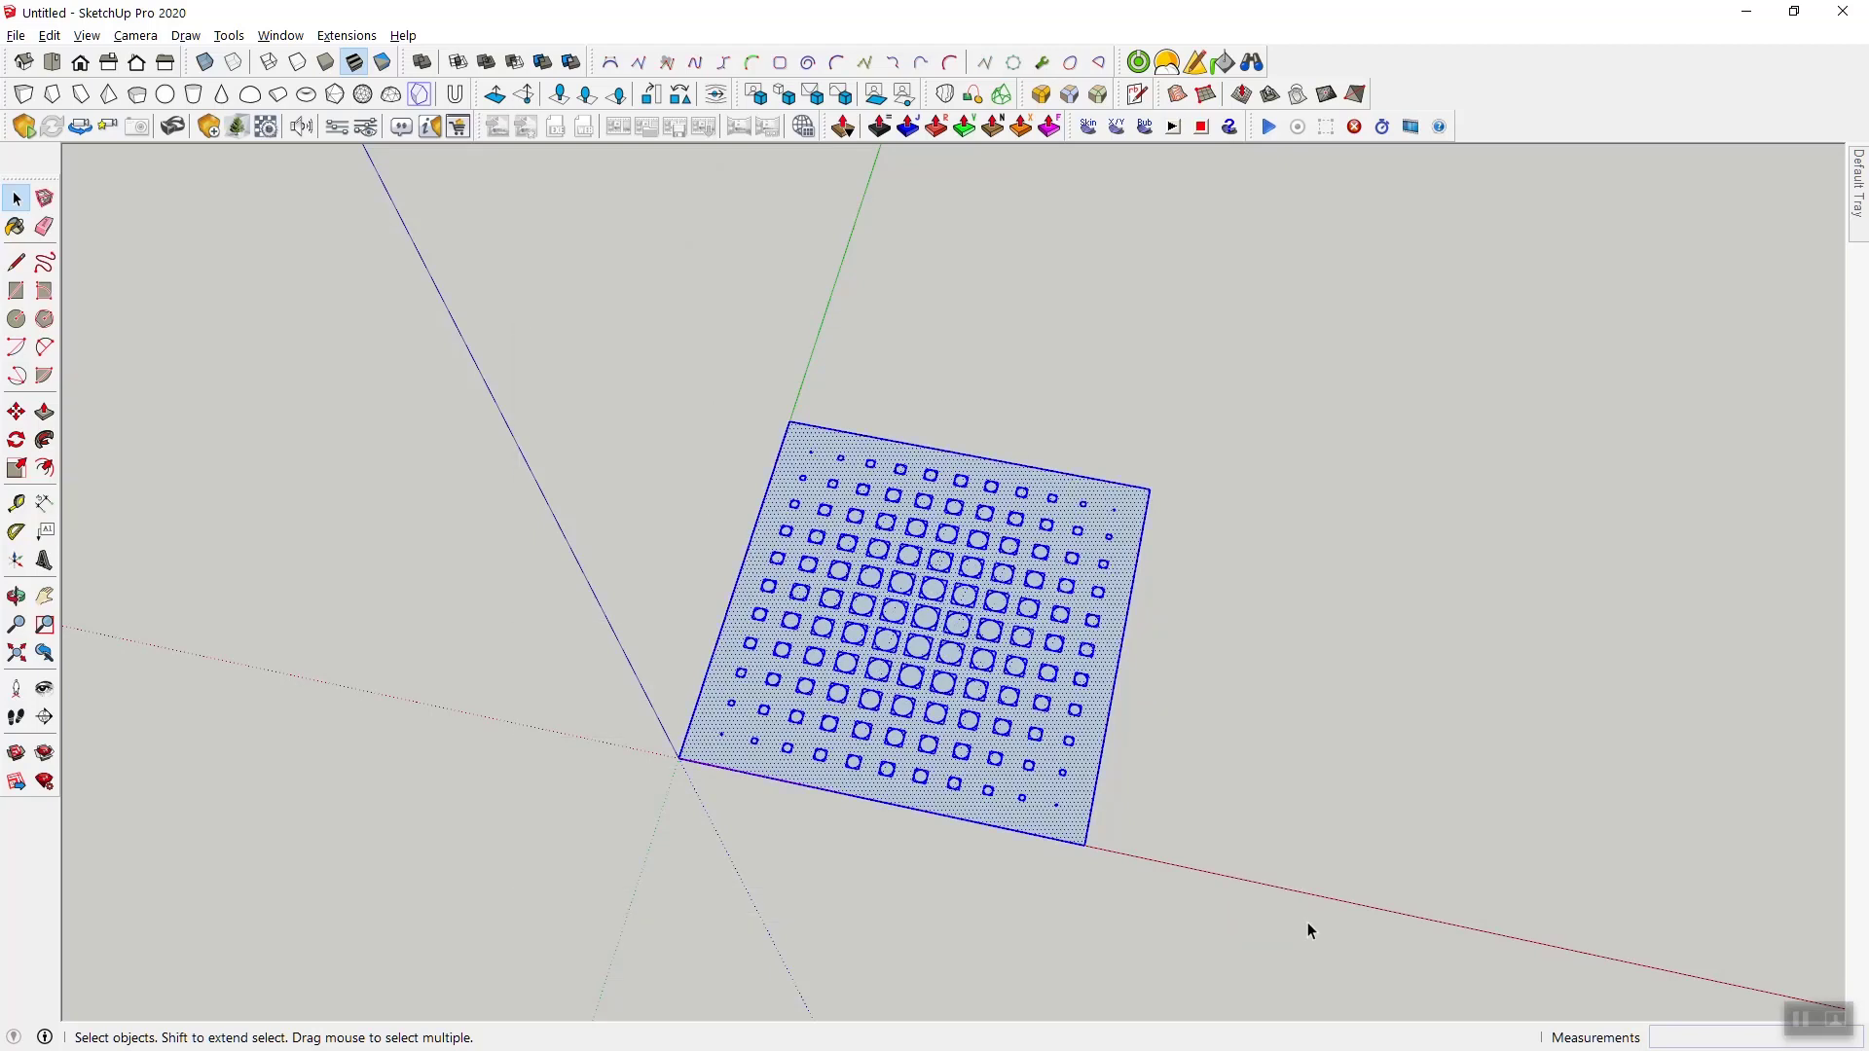
right_click(882, 556)
left_click(943, 556)
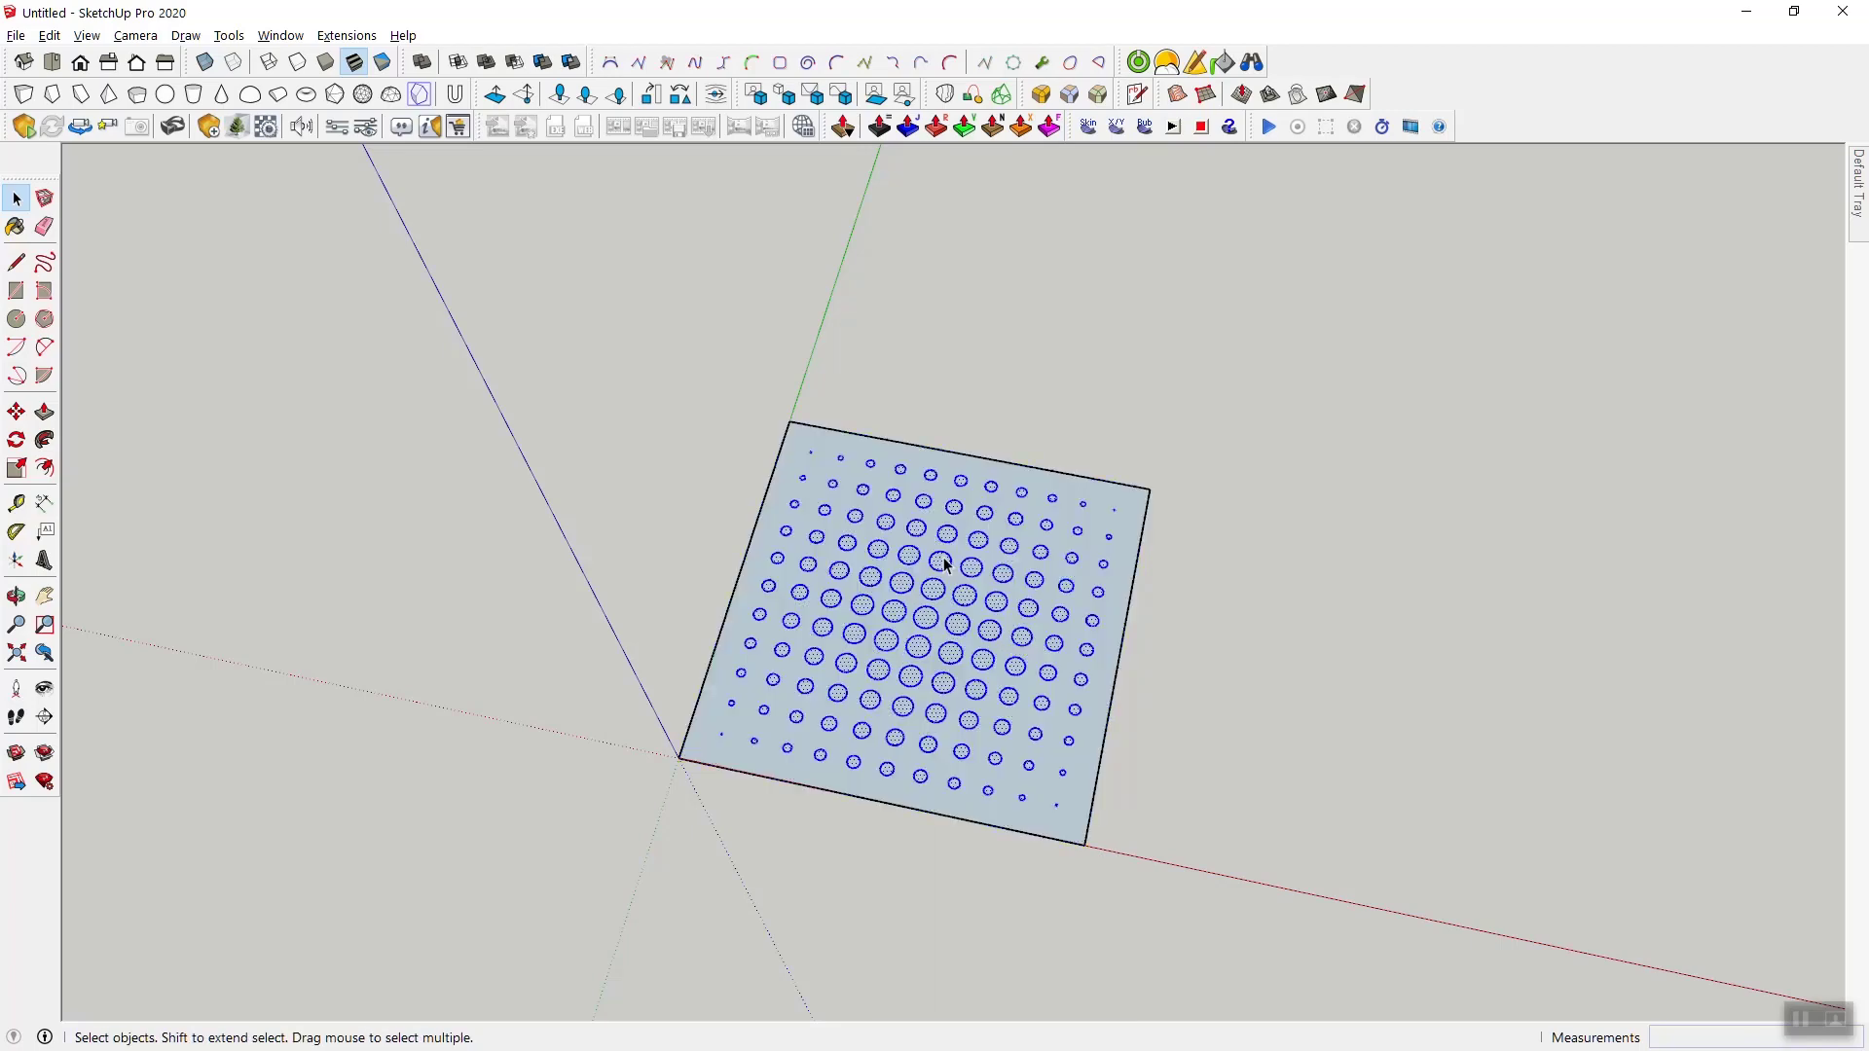
left_click(1189, 725)
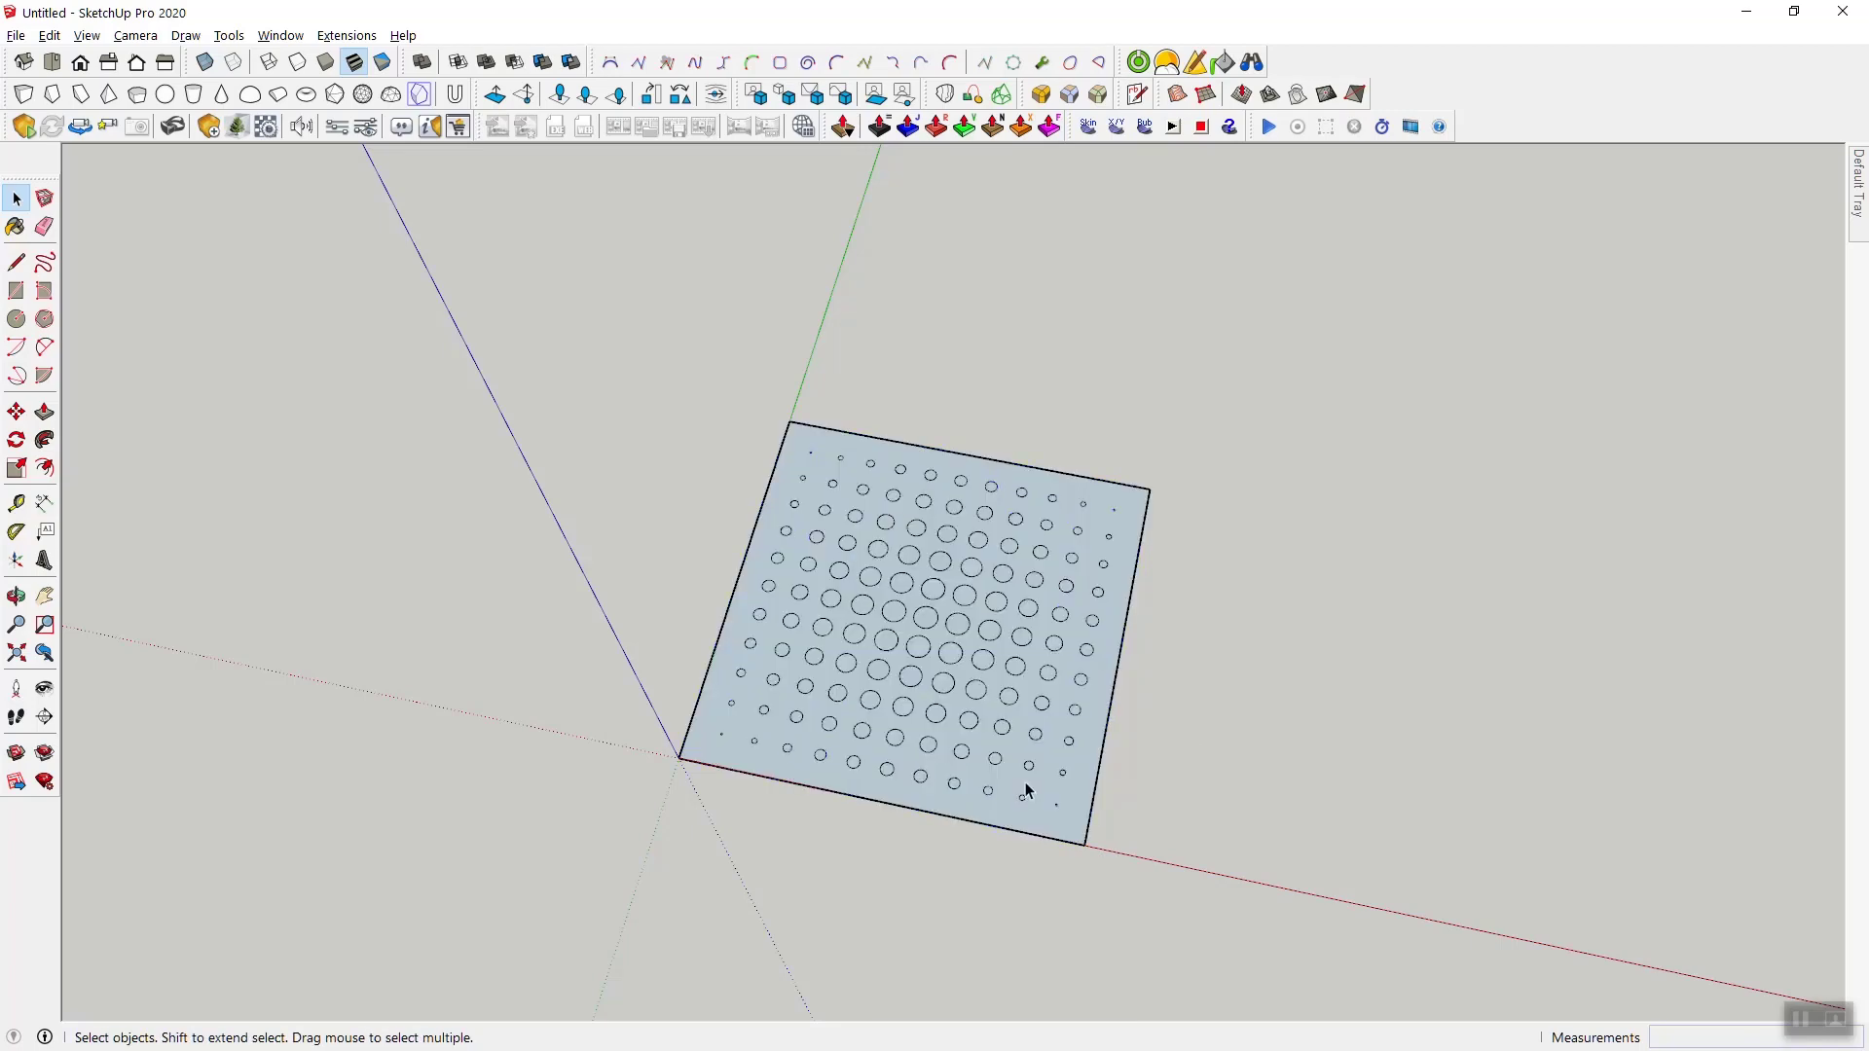
- Check whether the exploded circle faces can be selected separately from the surrounding panel face
scroll(1022, 776, "up", 5)
scroll(985, 761, "up", 3)
left_click(855, 676)
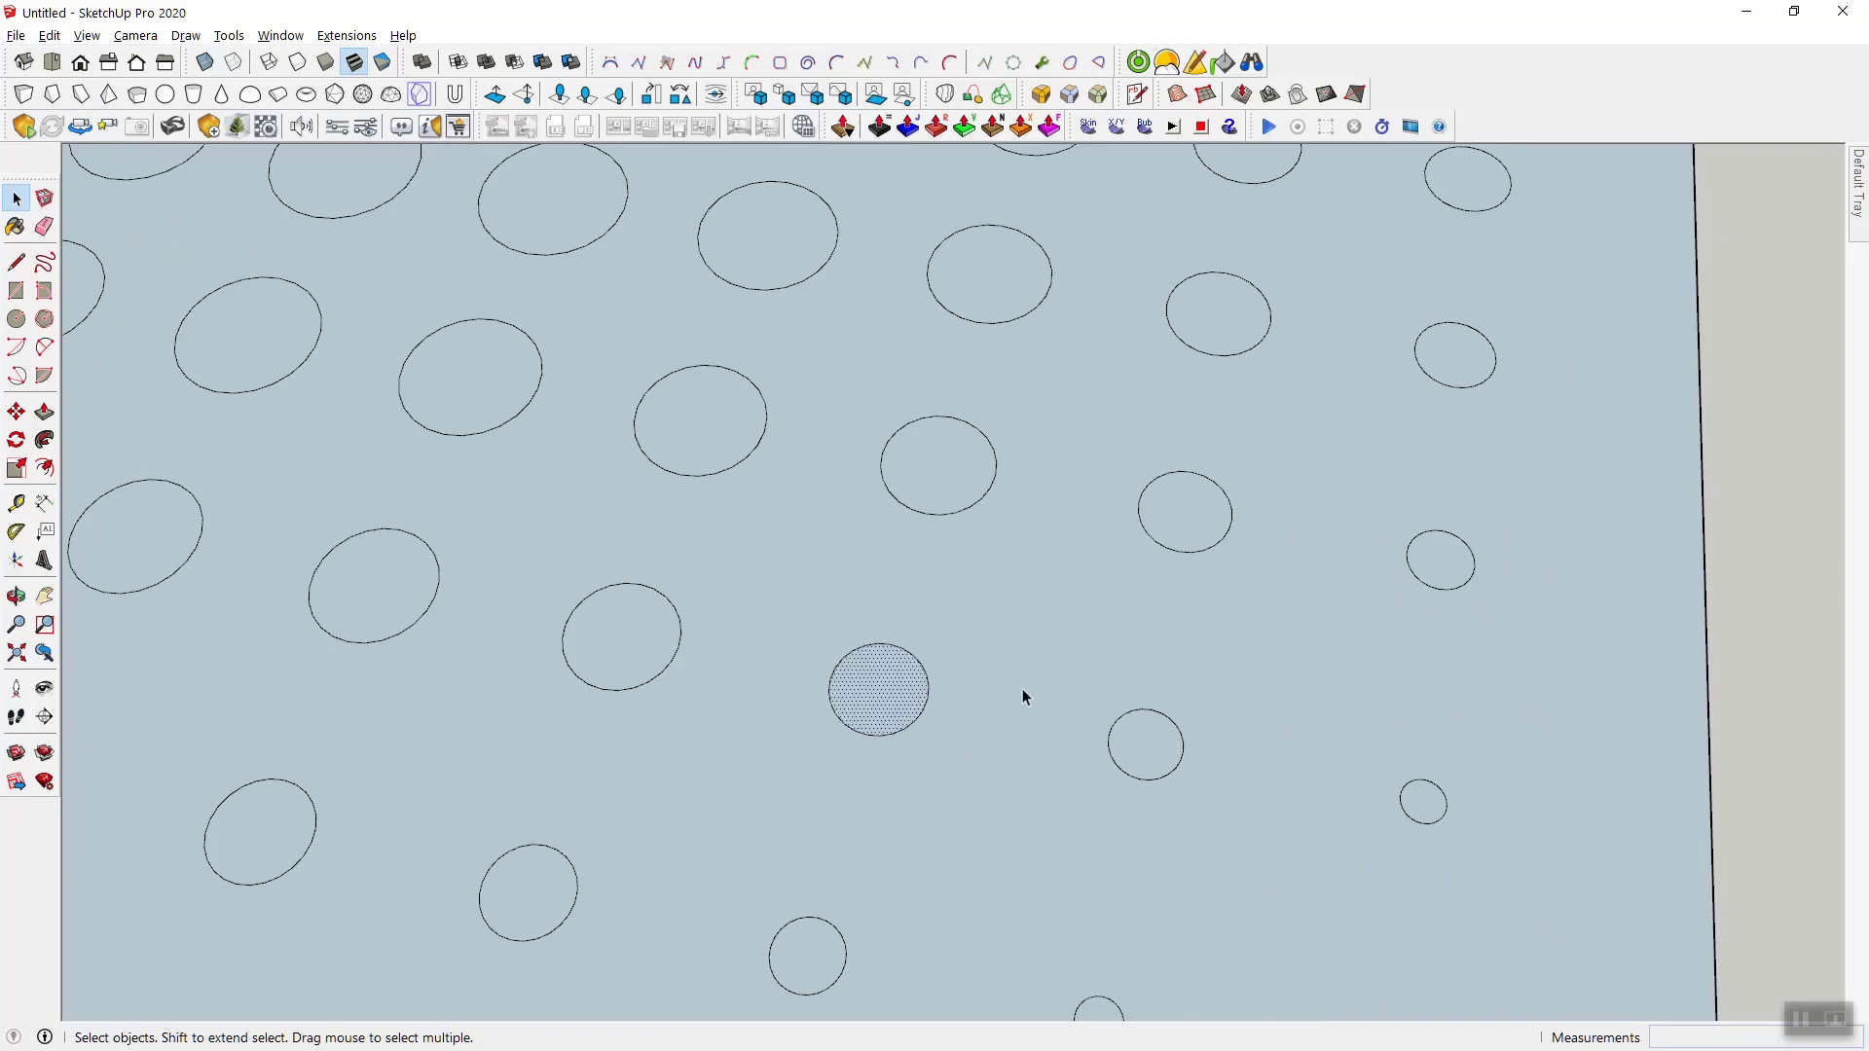
left_click(971, 658)
left_click(878, 680)
left_click(980, 666)
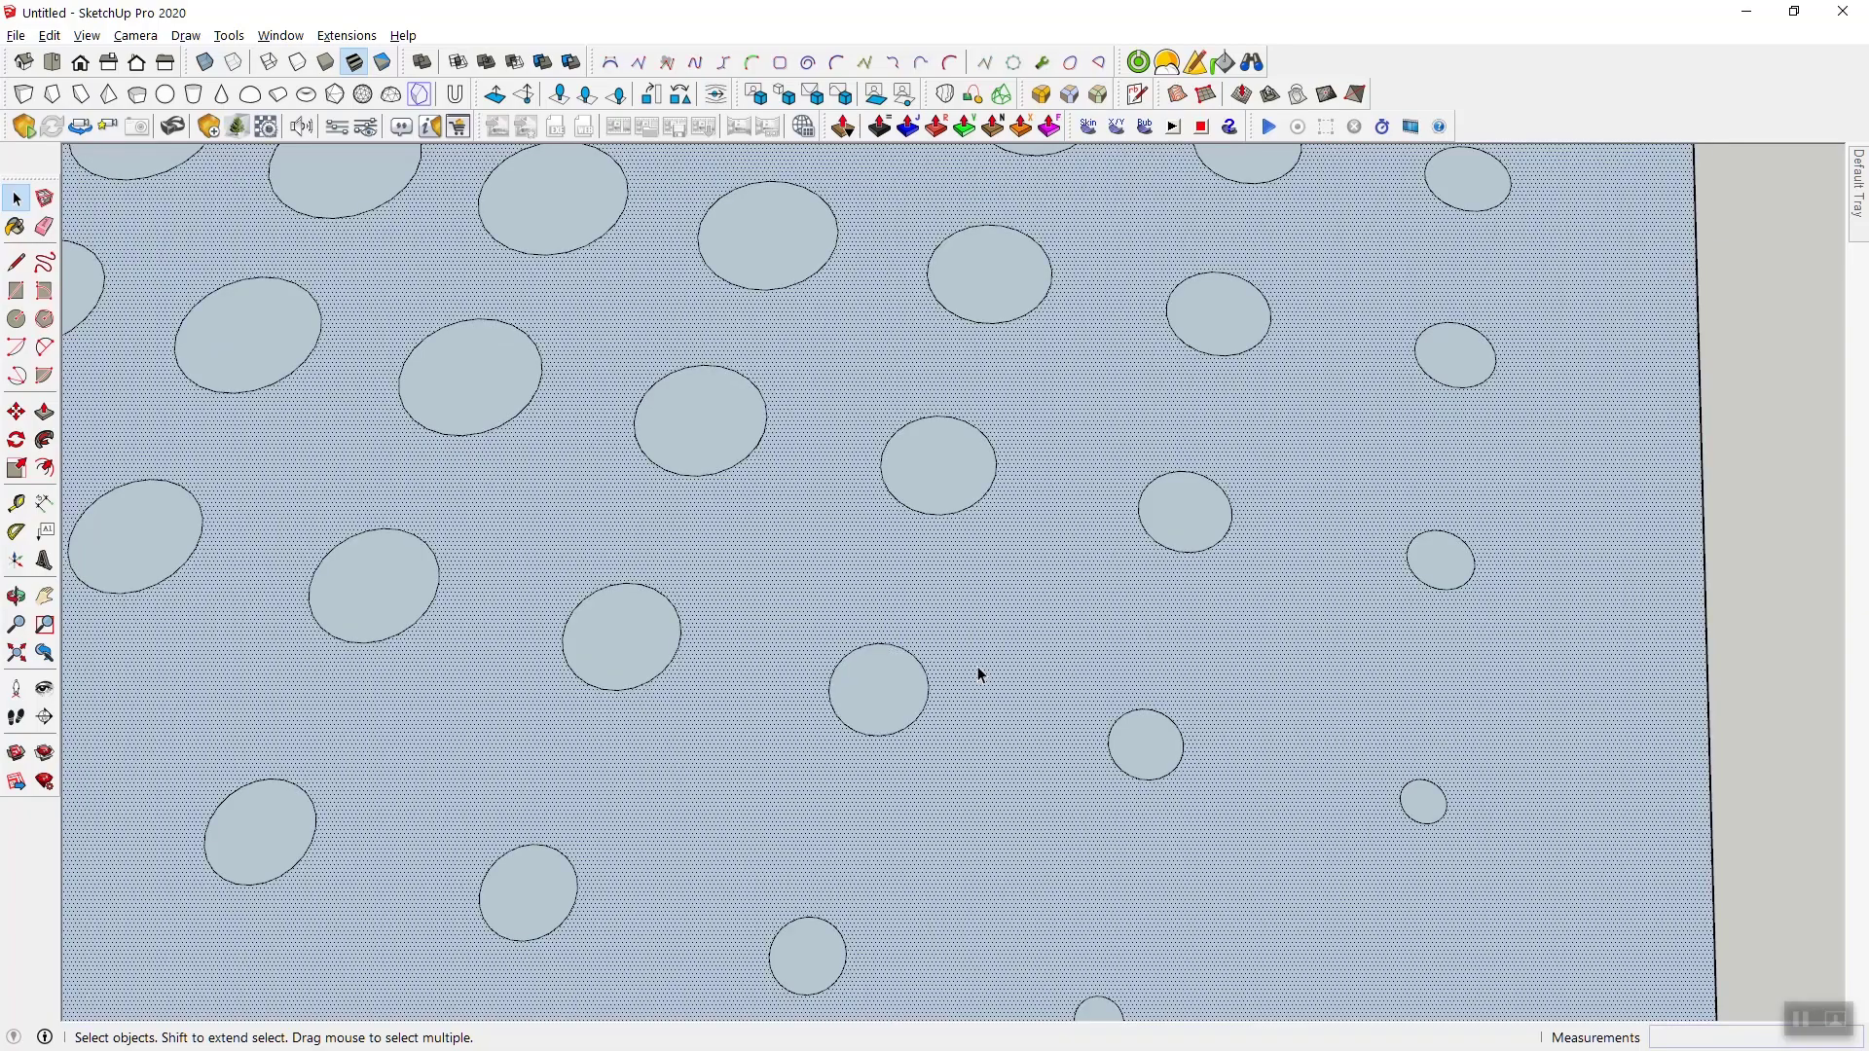
scroll(968, 645, "down", 6)
left_click(862, 713)
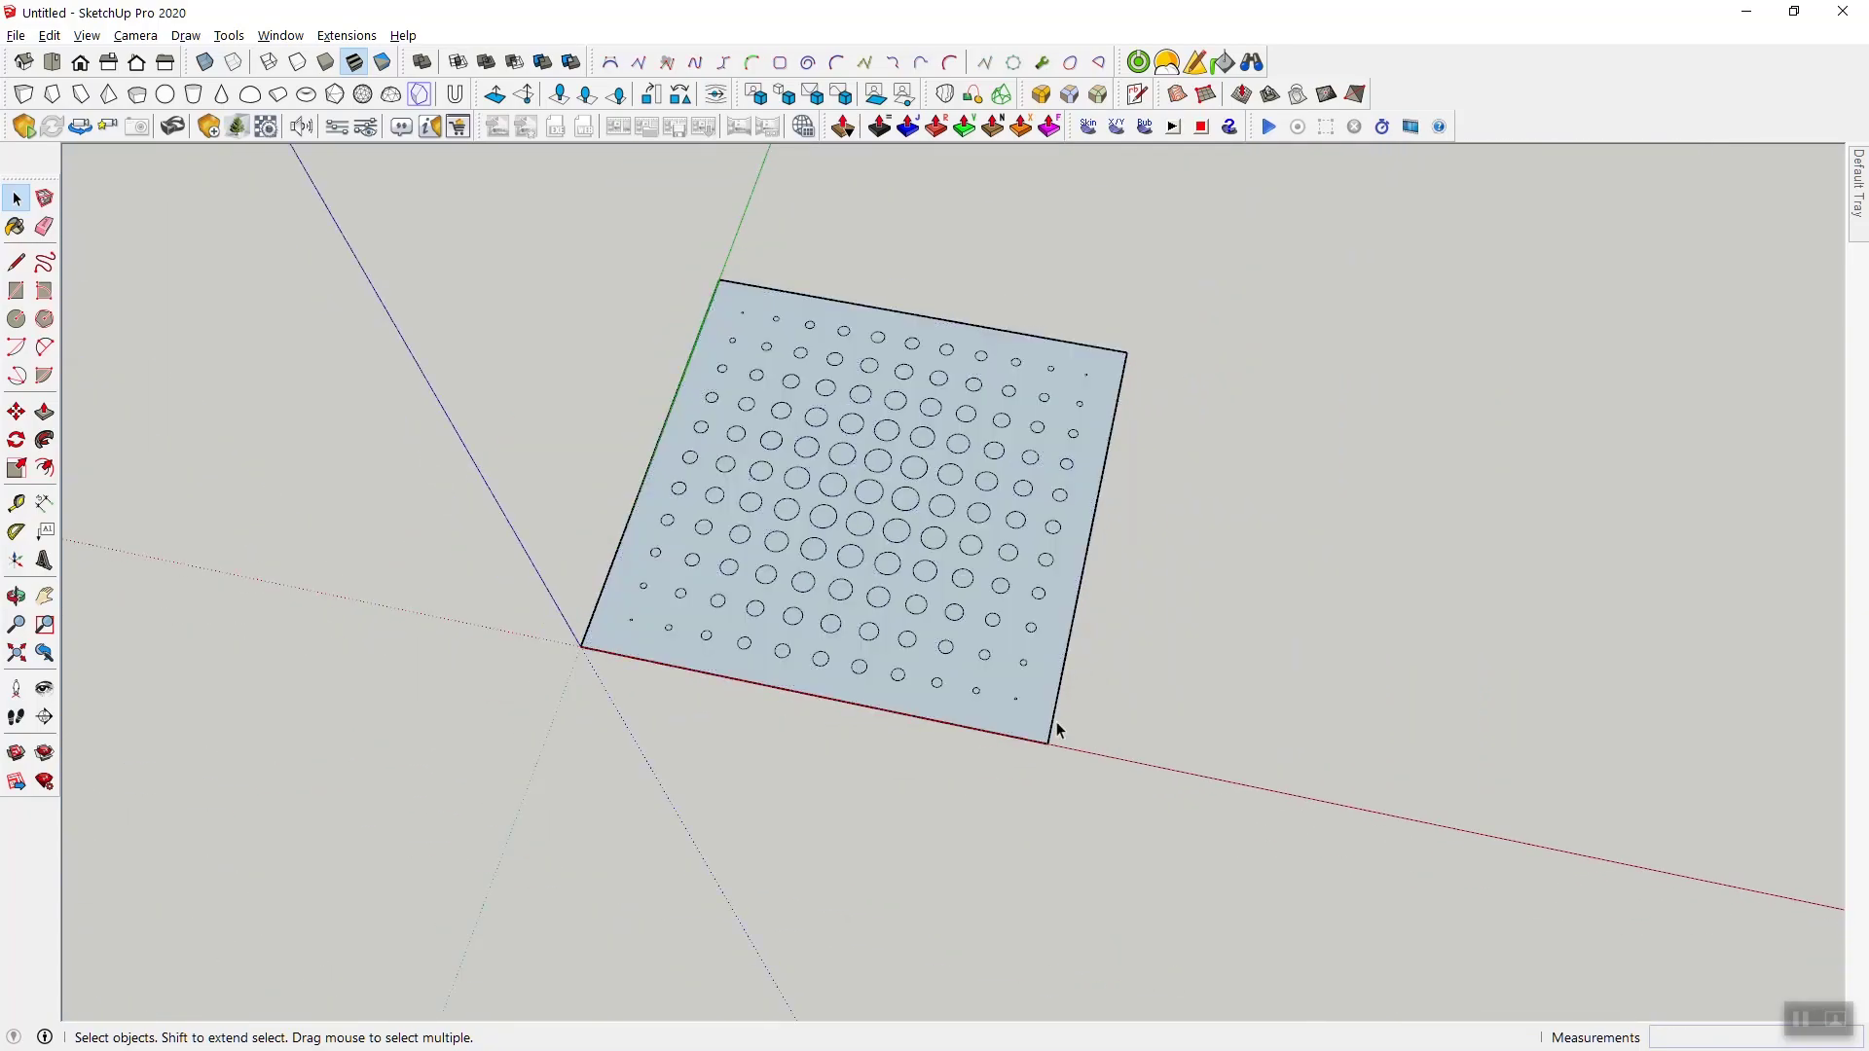
- Copy the perforated panel face without its circle faces about 8 5/8" along the red axis from the origin corner
left_click(1006, 728)
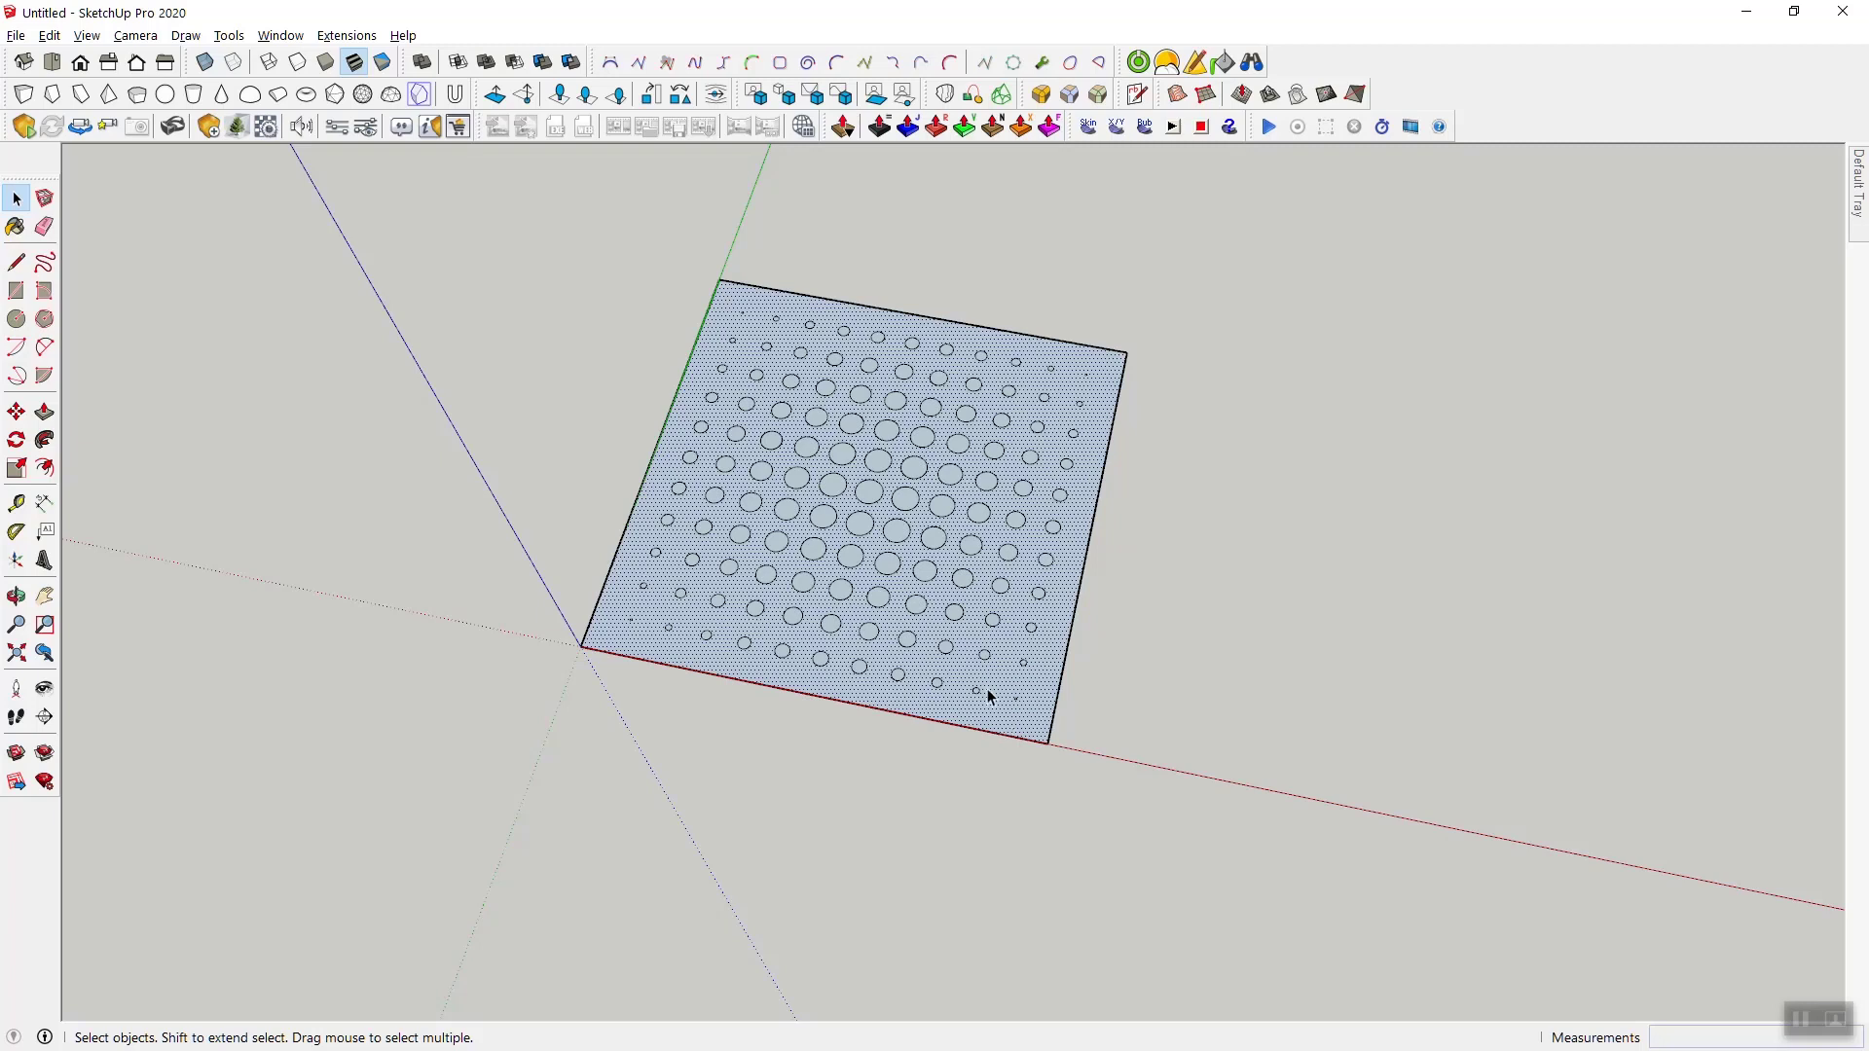
key("m")
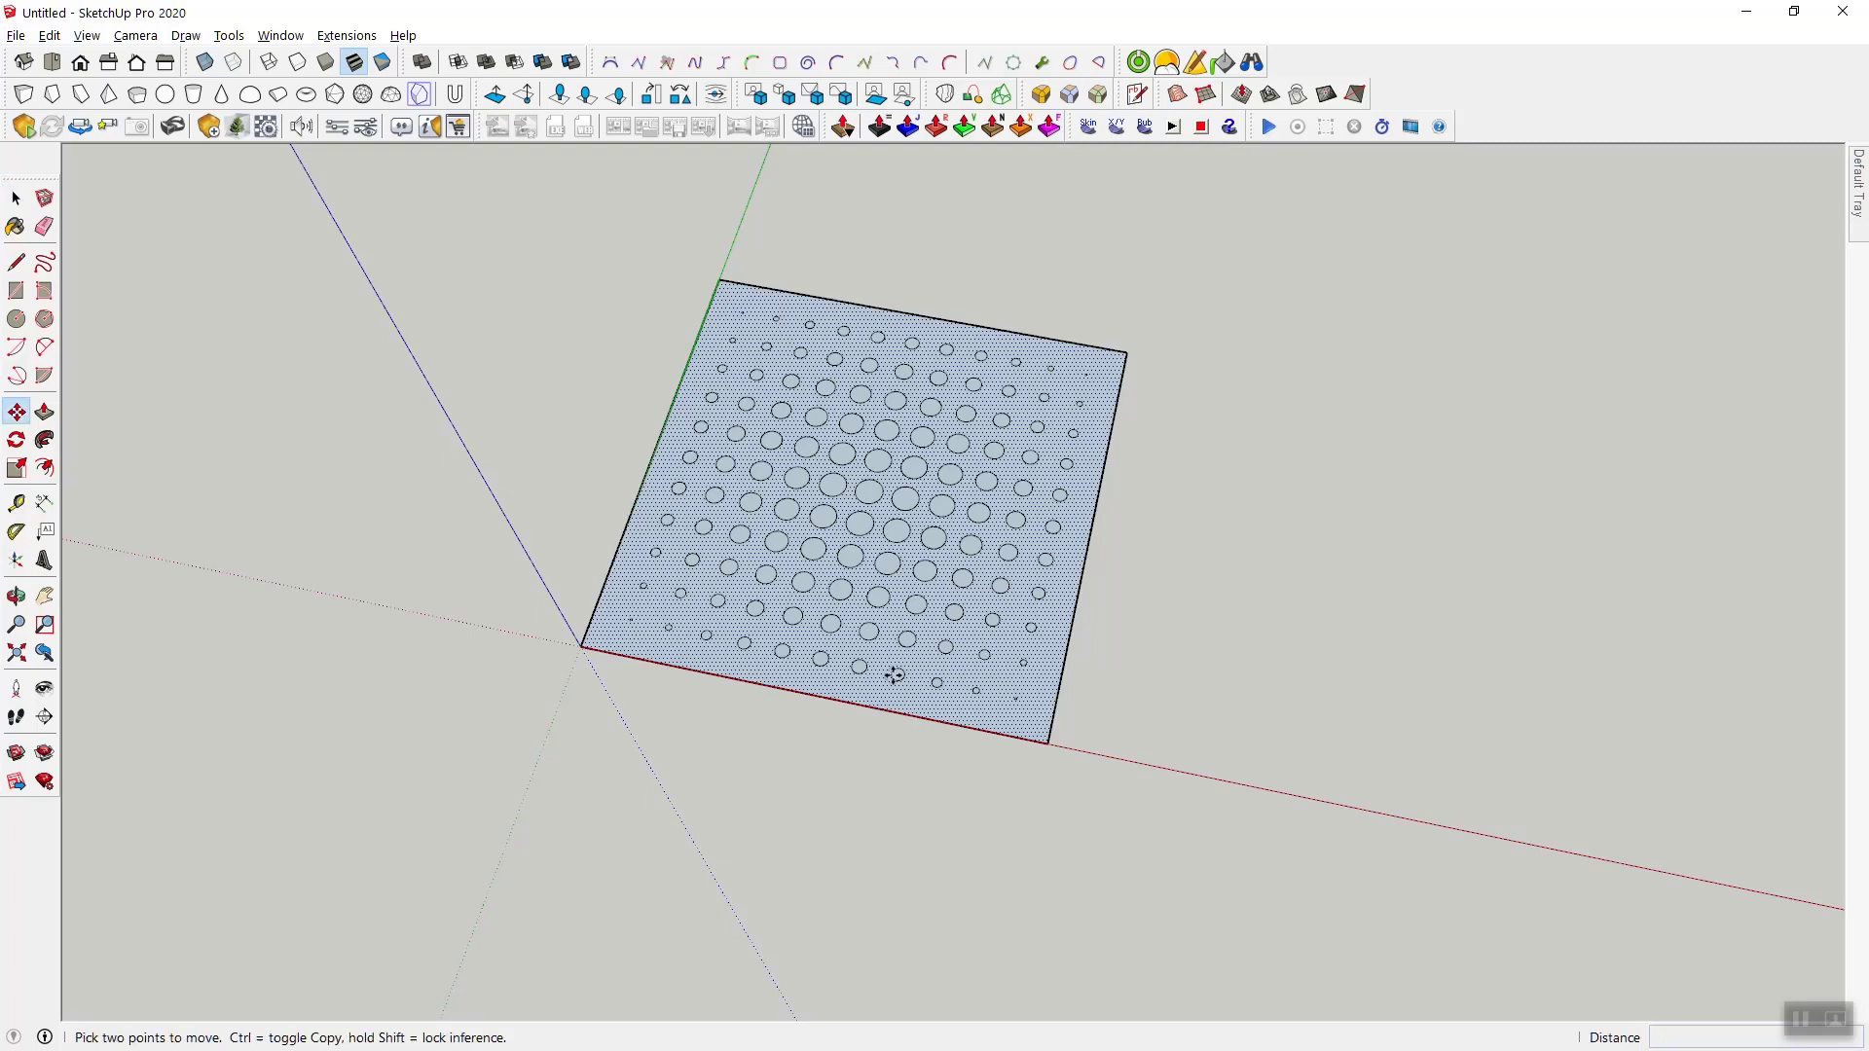
left_click(578, 643)
key("ctrl")
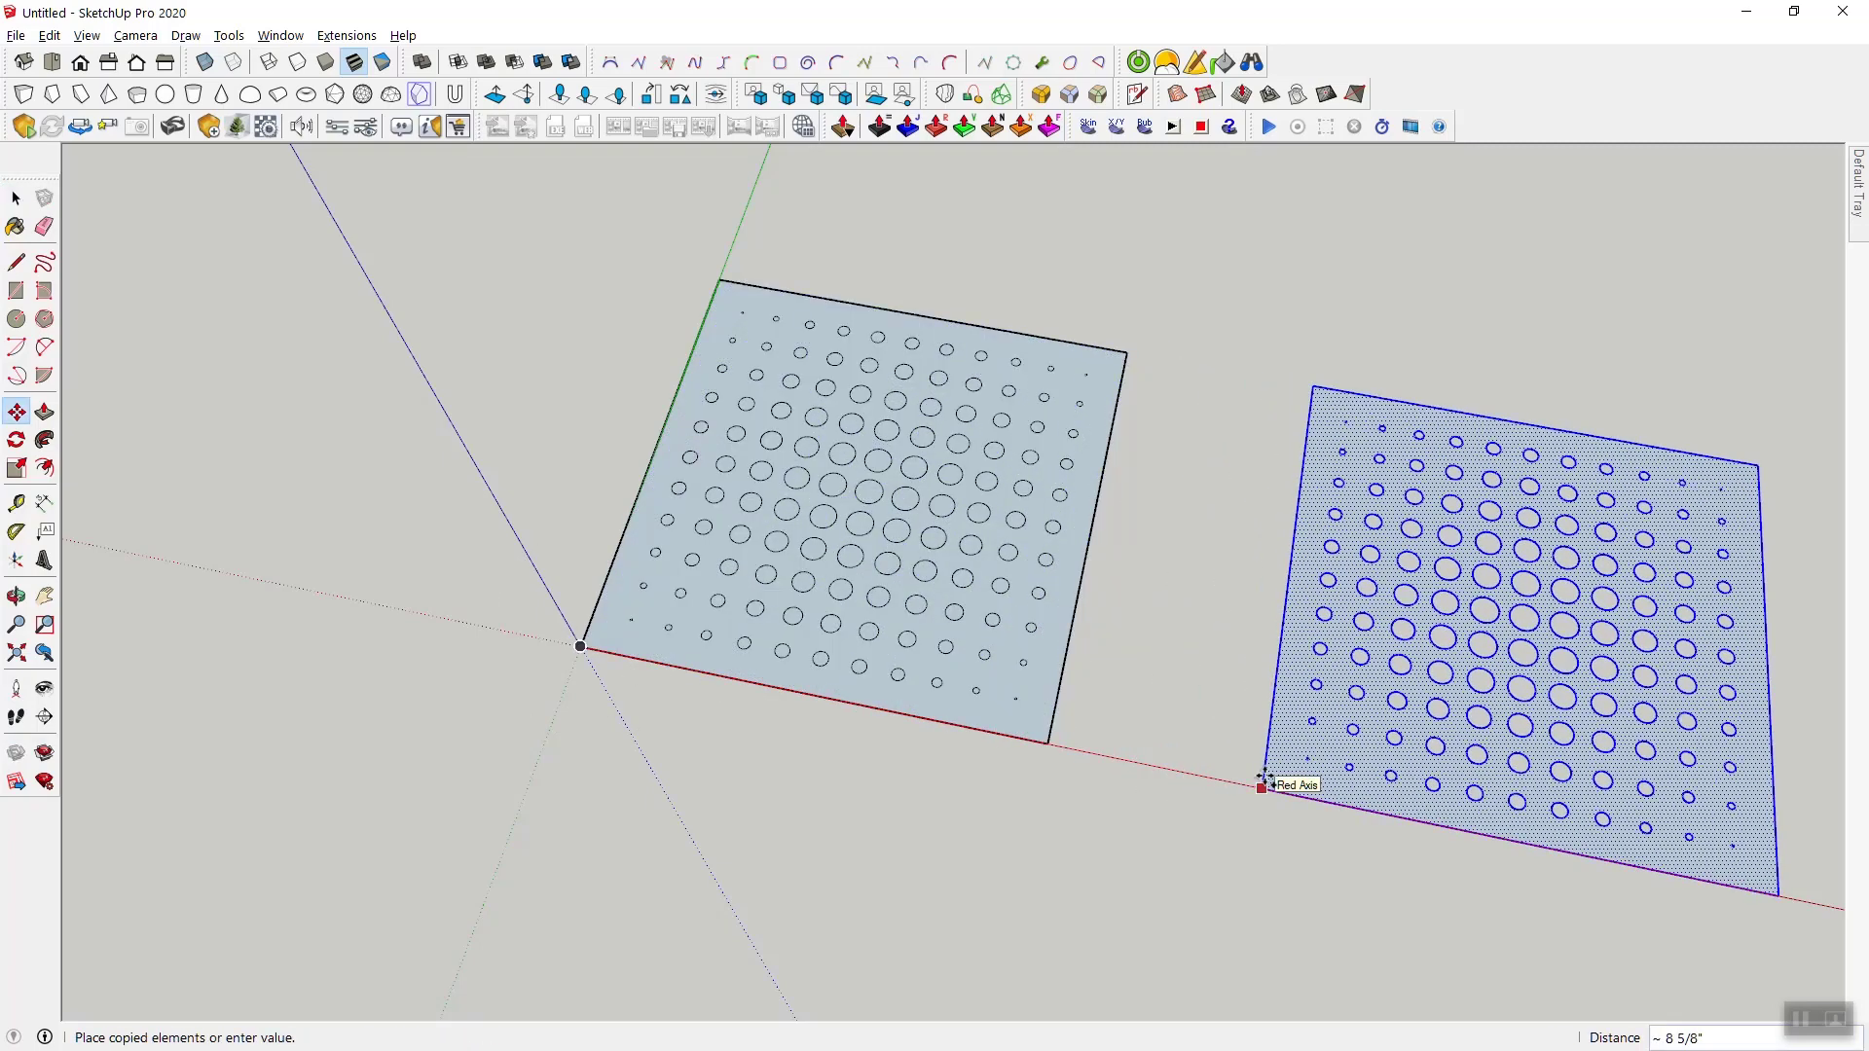
left_click(1262, 787)
- Push/Pull the copied panel face upward into a thin slab with the circles left as through holes
scroll(910, 584, "down", 3)
scroll(1472, 717, "up", 3)
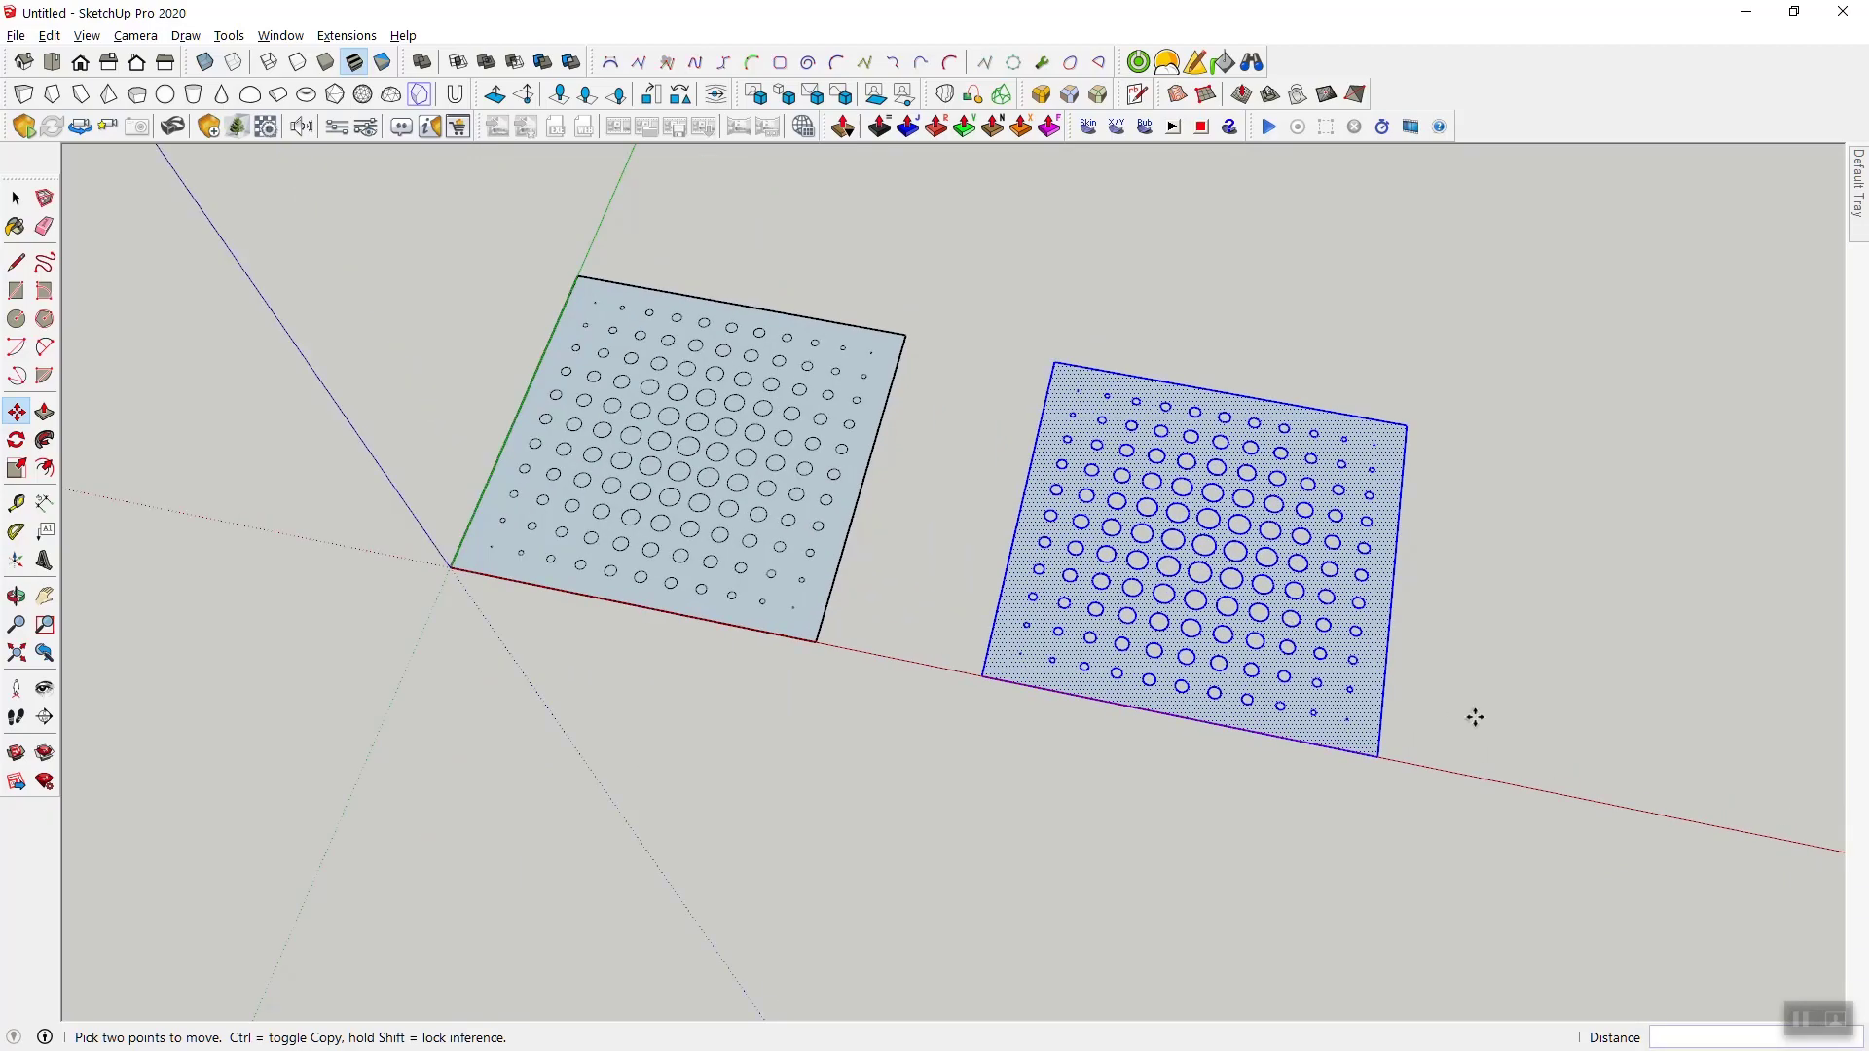
middle_click_drag(1580, 716, 1351, 467)
scroll(1177, 533, "up", 3)
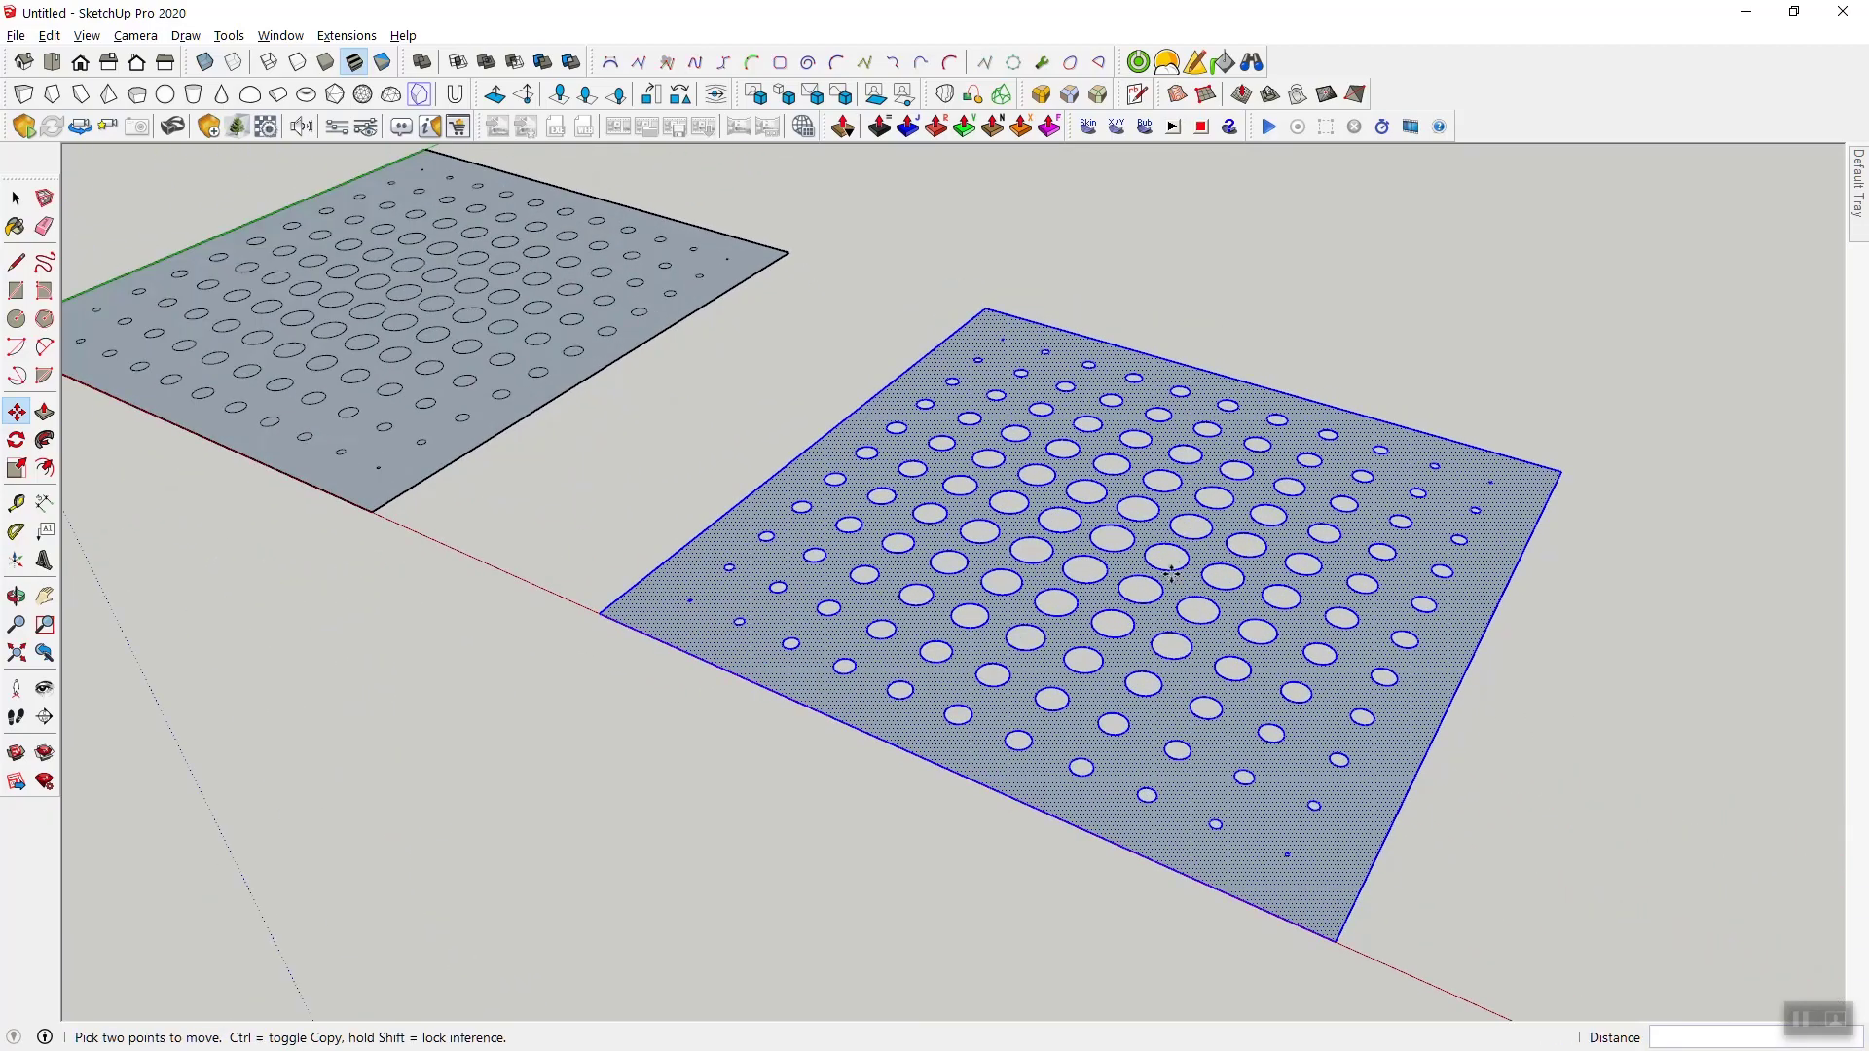
middle_click_drag(1285, 728, 1315, 636)
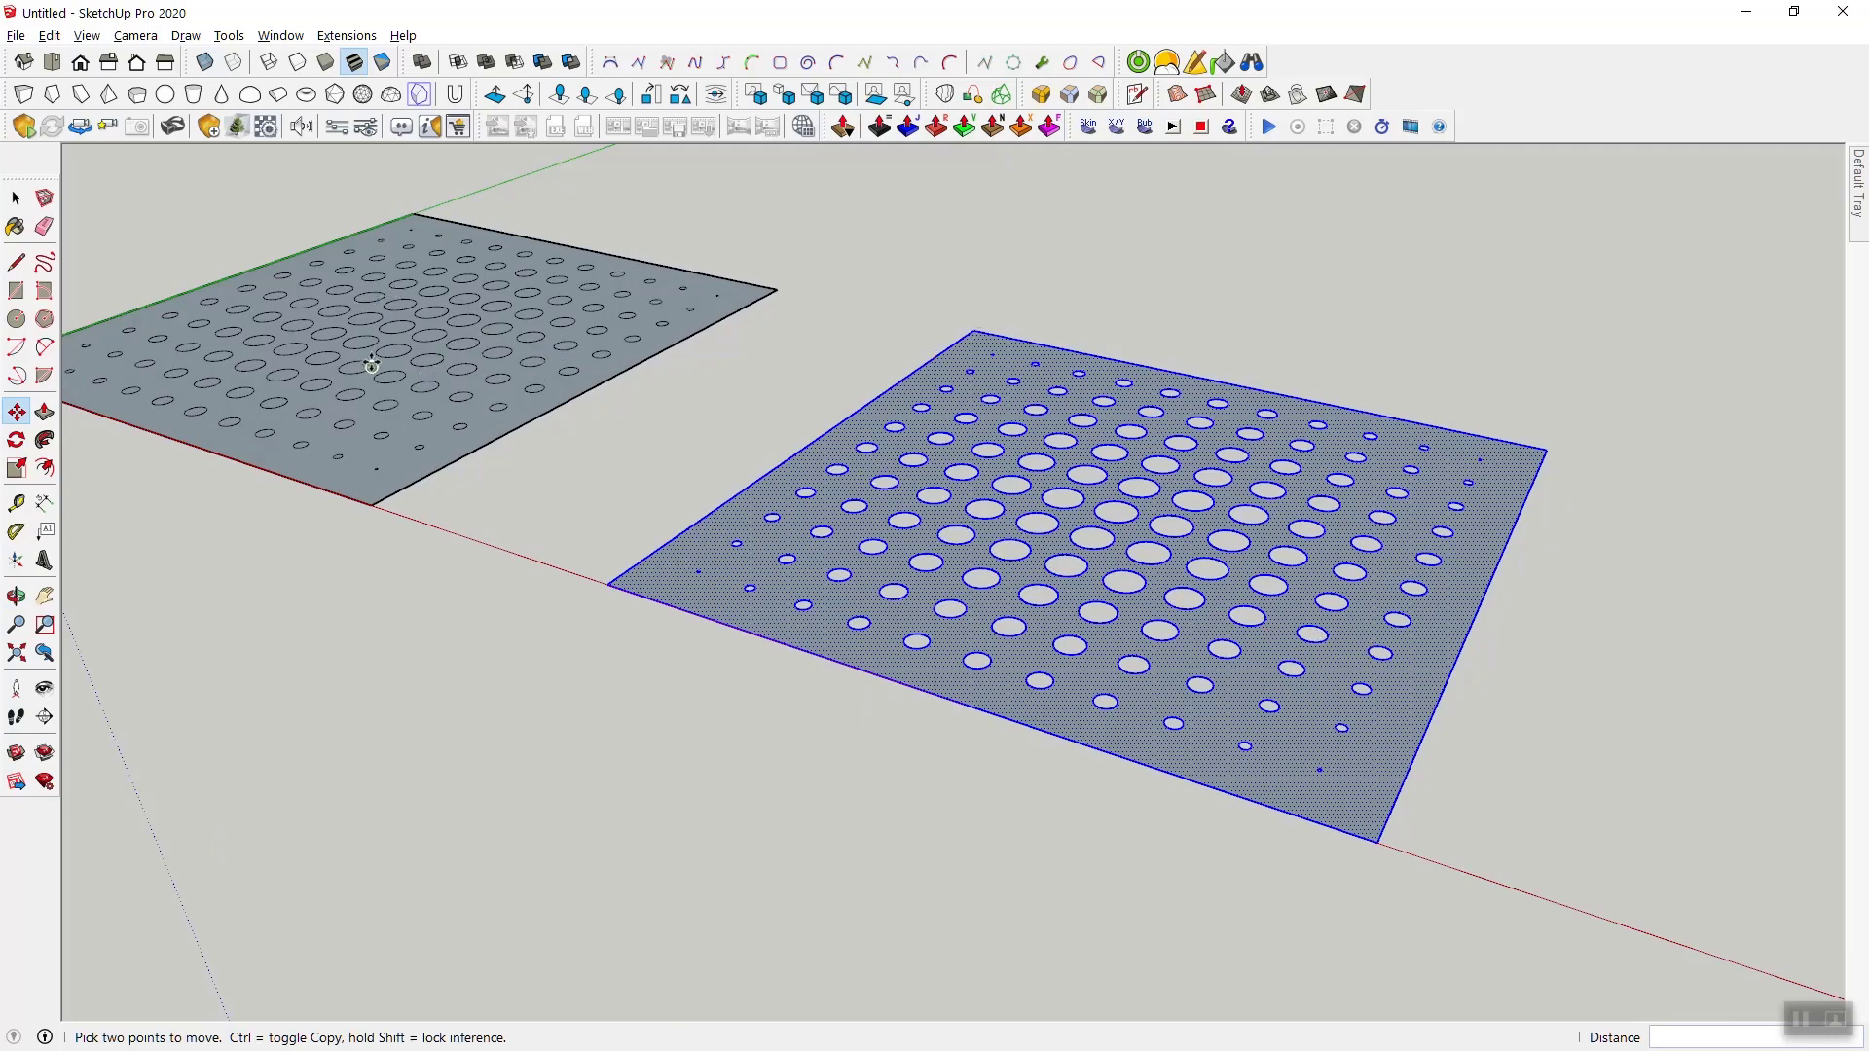
middle_click_drag(372, 364, 610, 537)
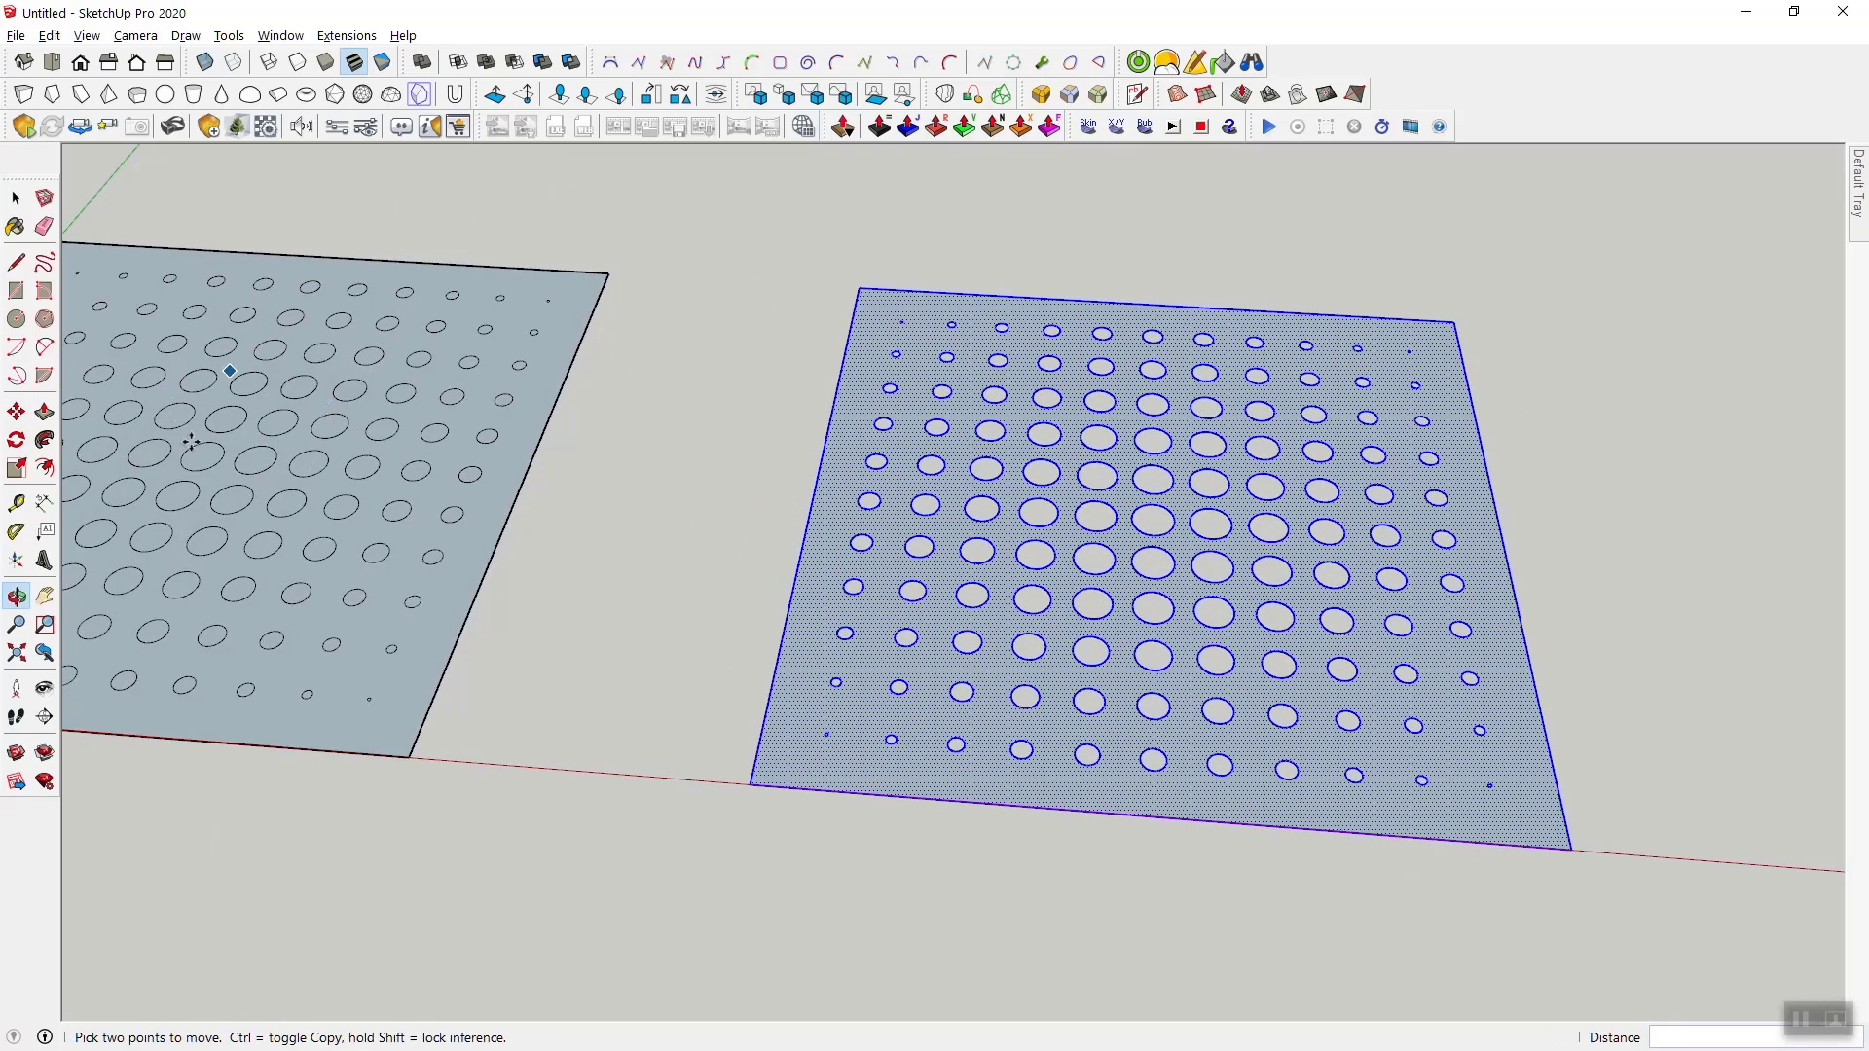
middle_click_drag(1321, 748, 1252, 695)
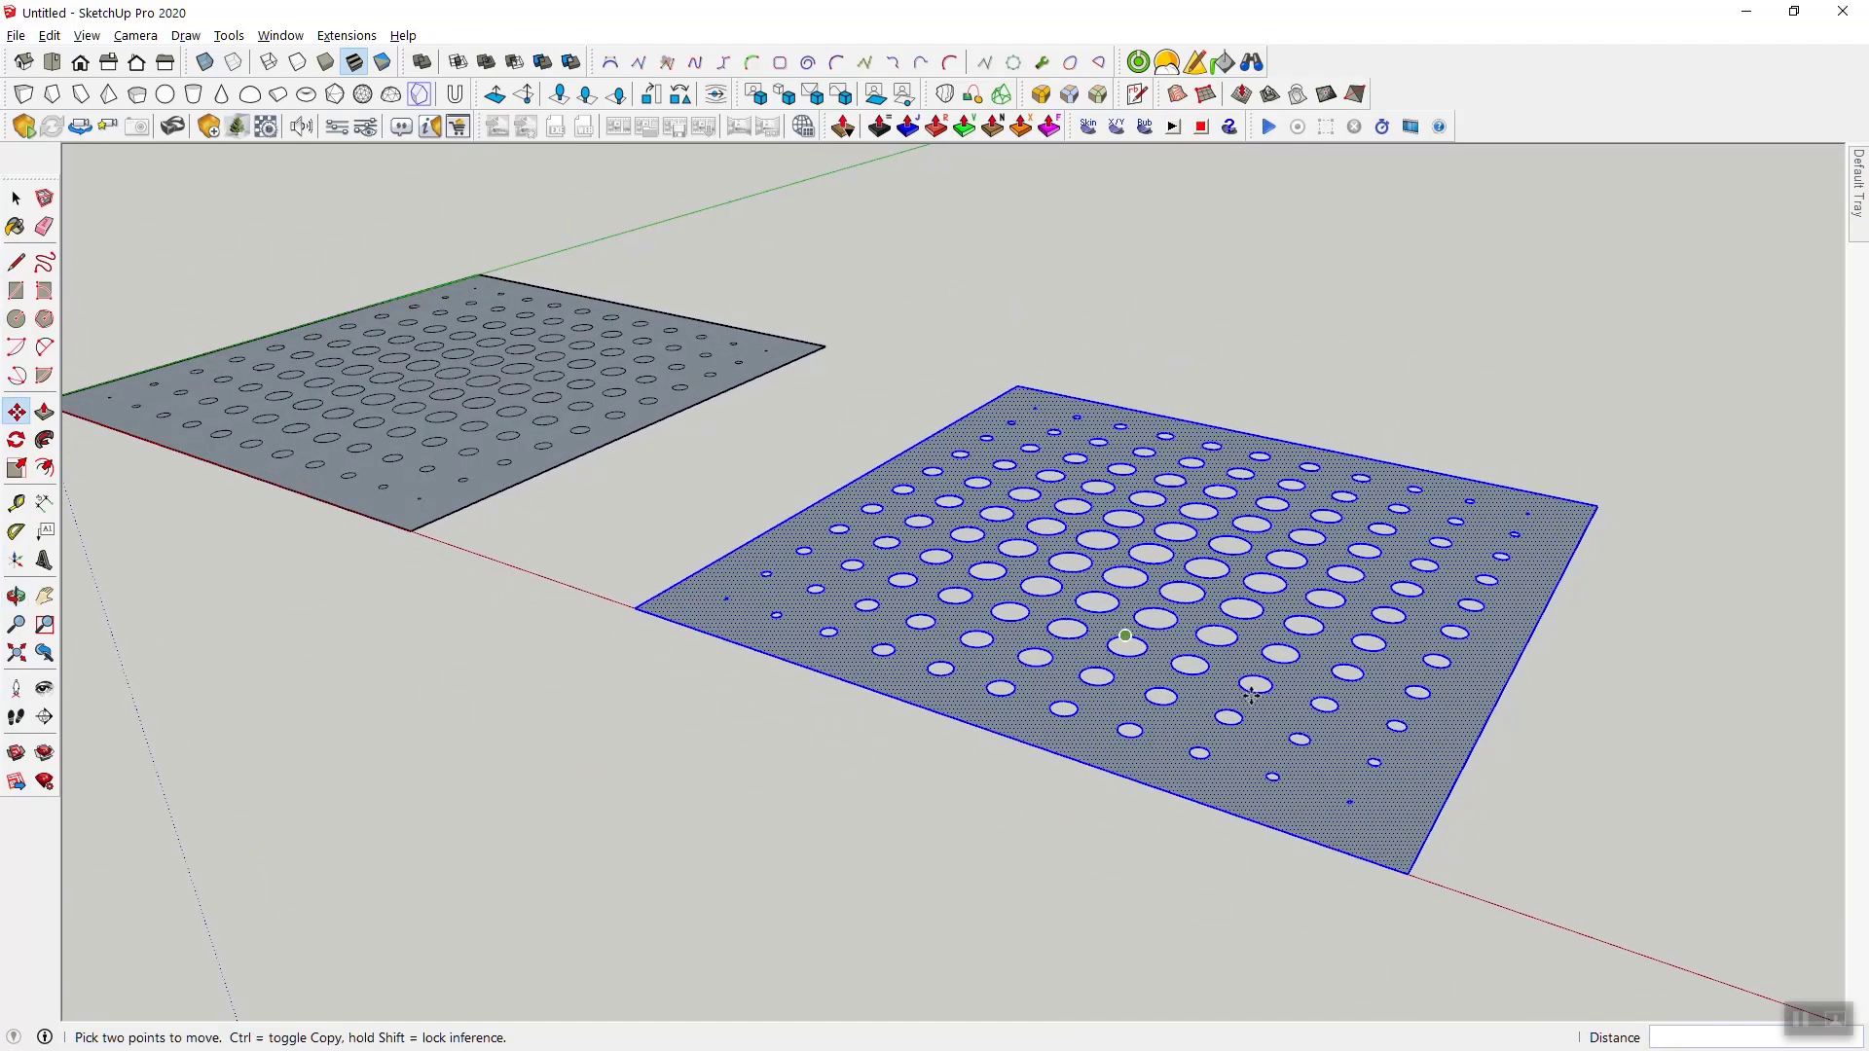
key("p")
left_click(1320, 790)
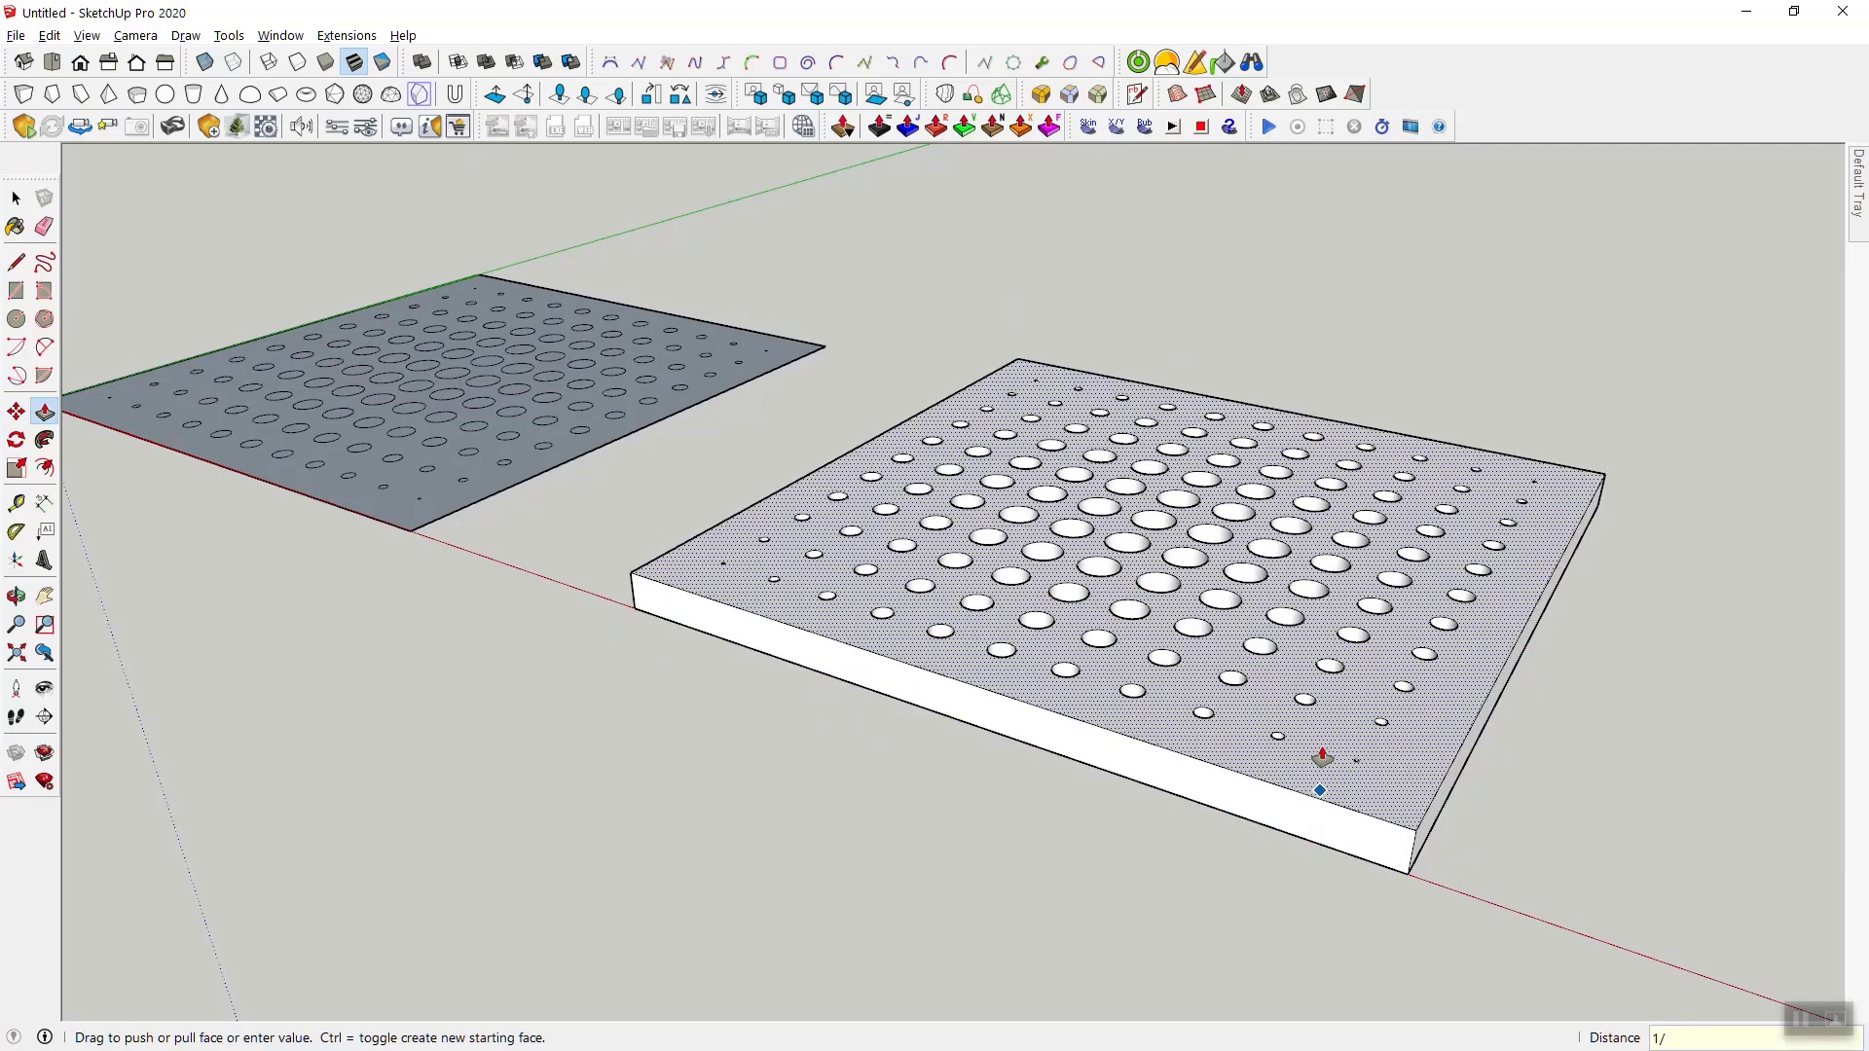
left_click(1321, 758)
key("space")
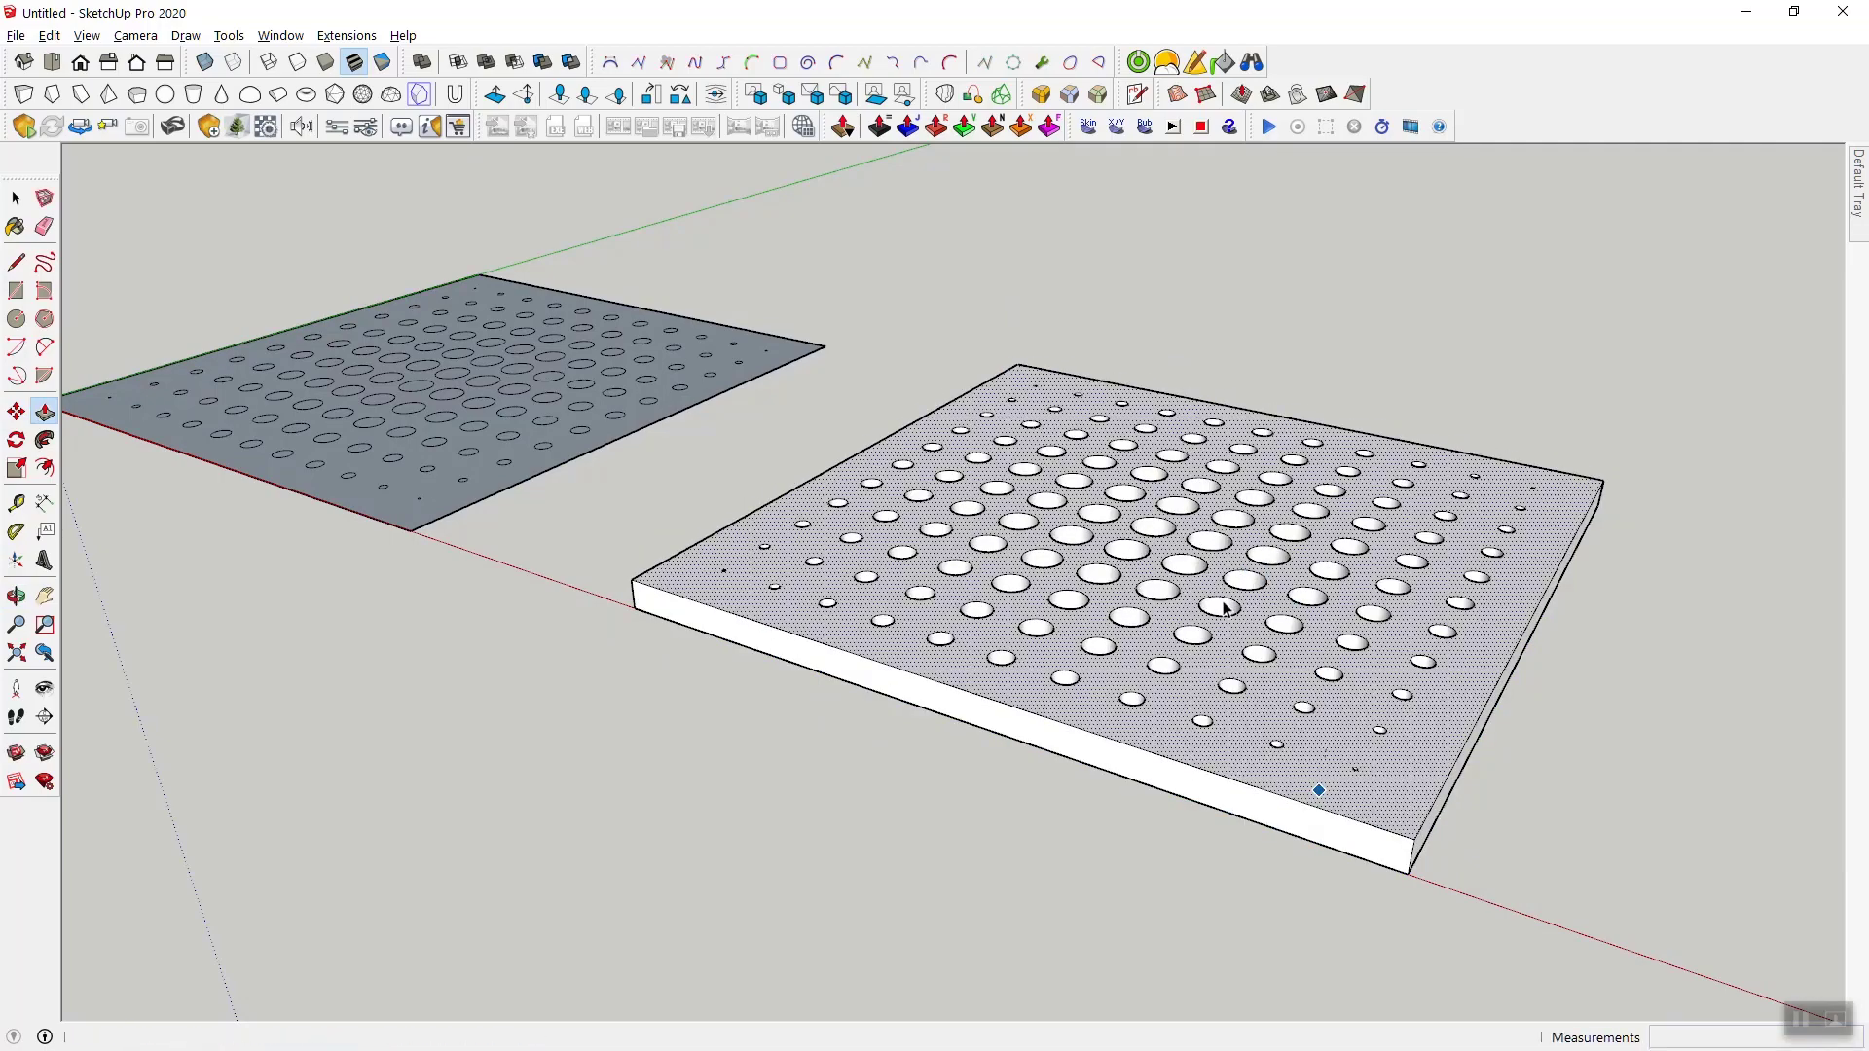
- Group all geometry of the extruded perforated panel and check the group's solid status and volume
middle_click_drag(1314, 779, 920, 670)
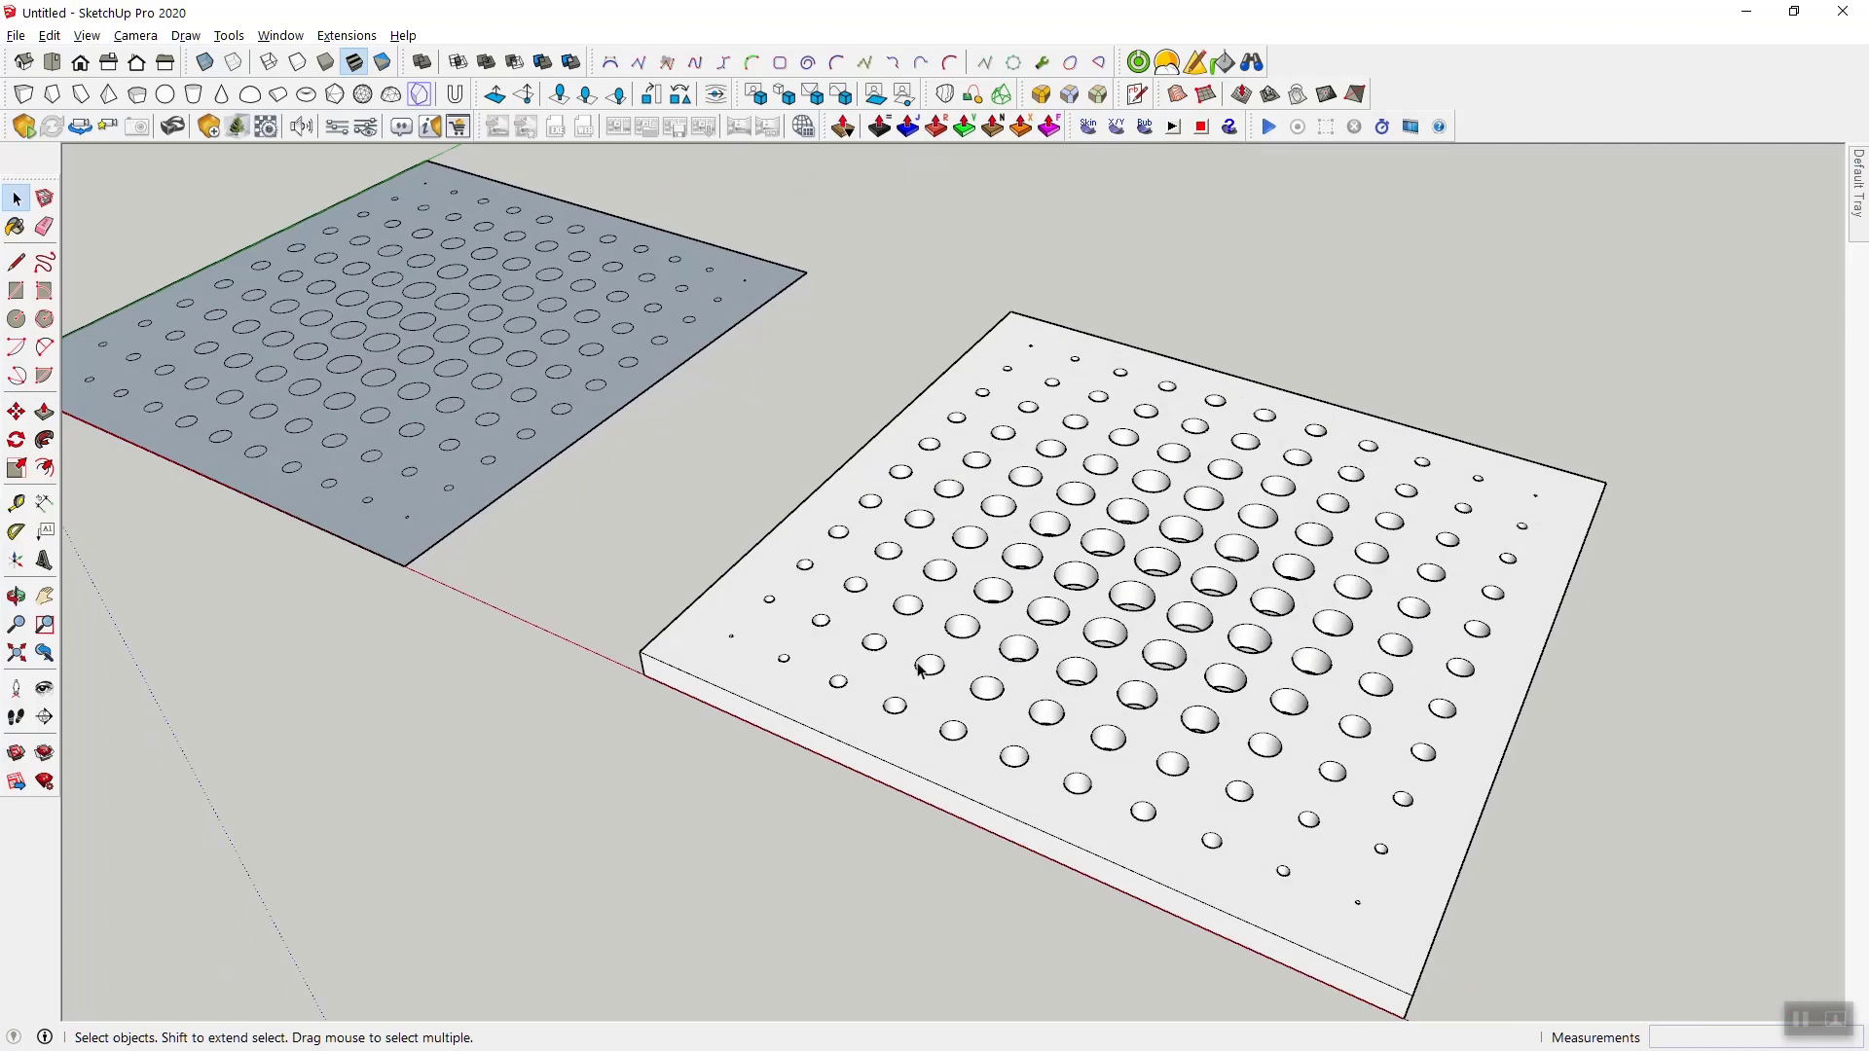
triple_click(881, 627)
right_click(881, 627)
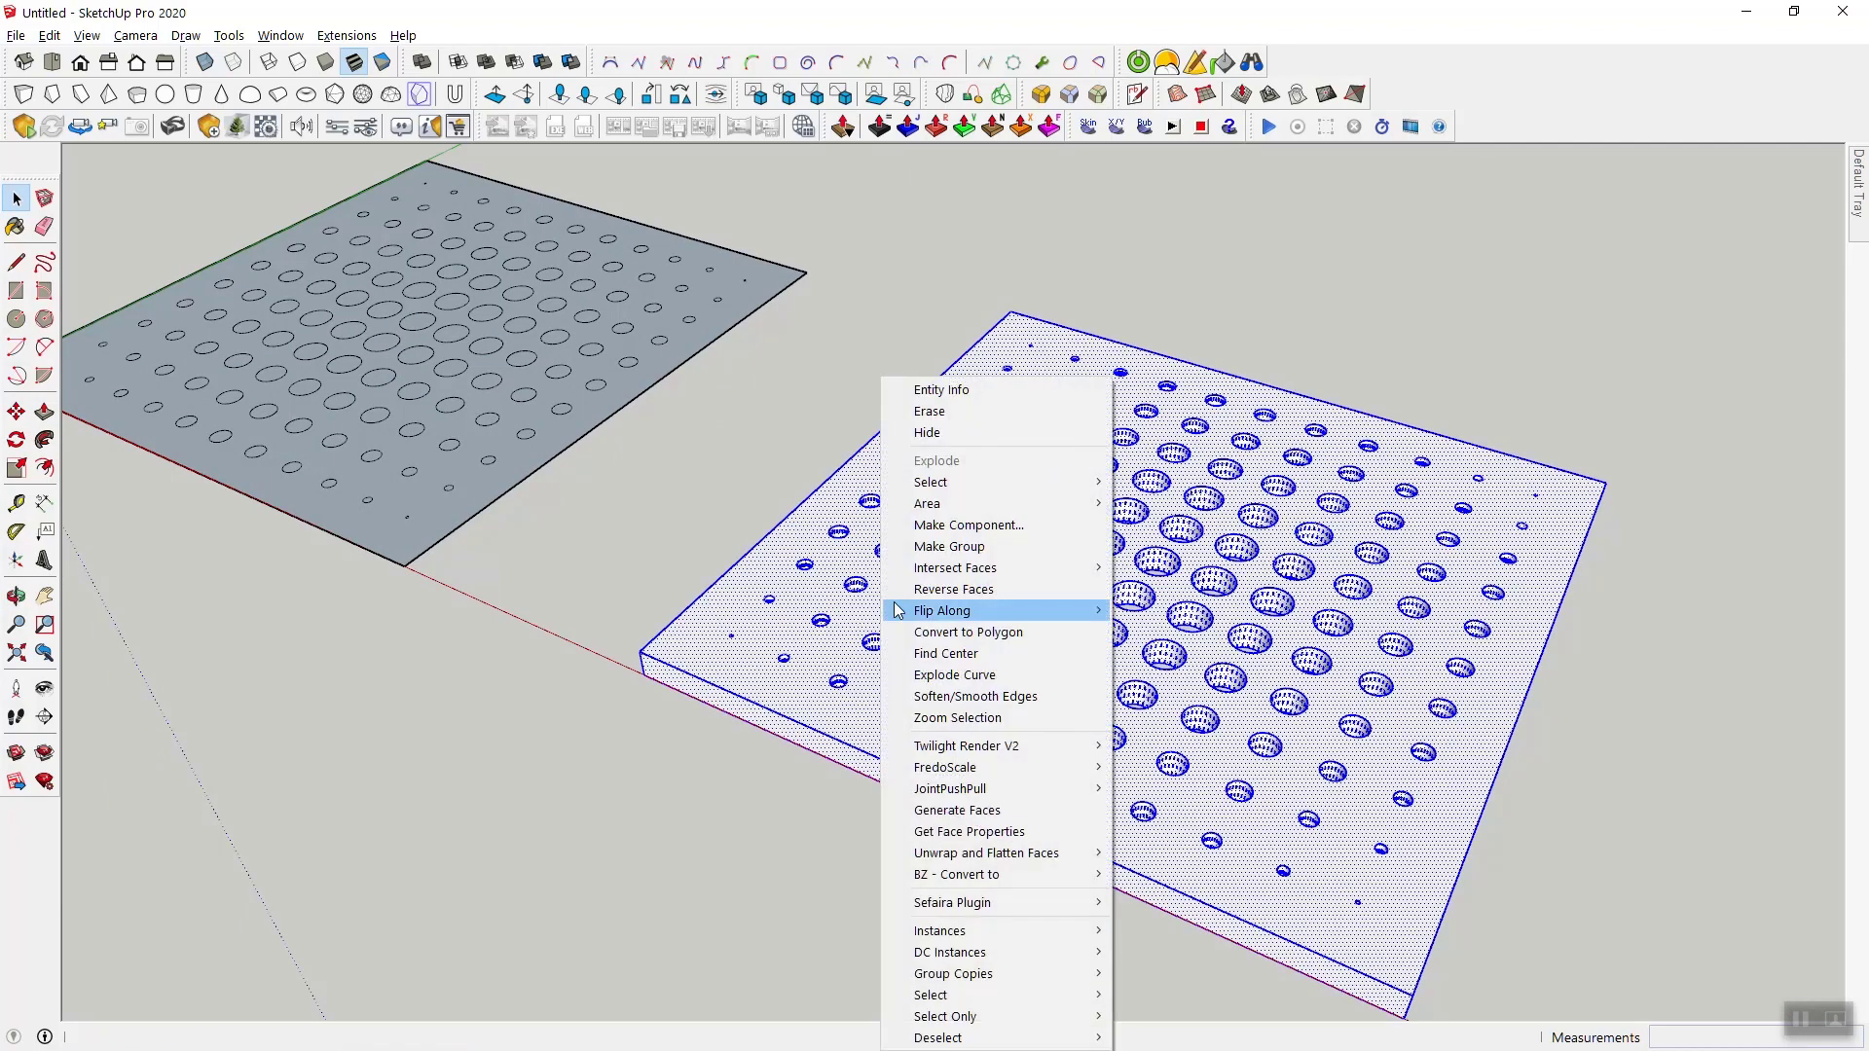
left_click(956, 543)
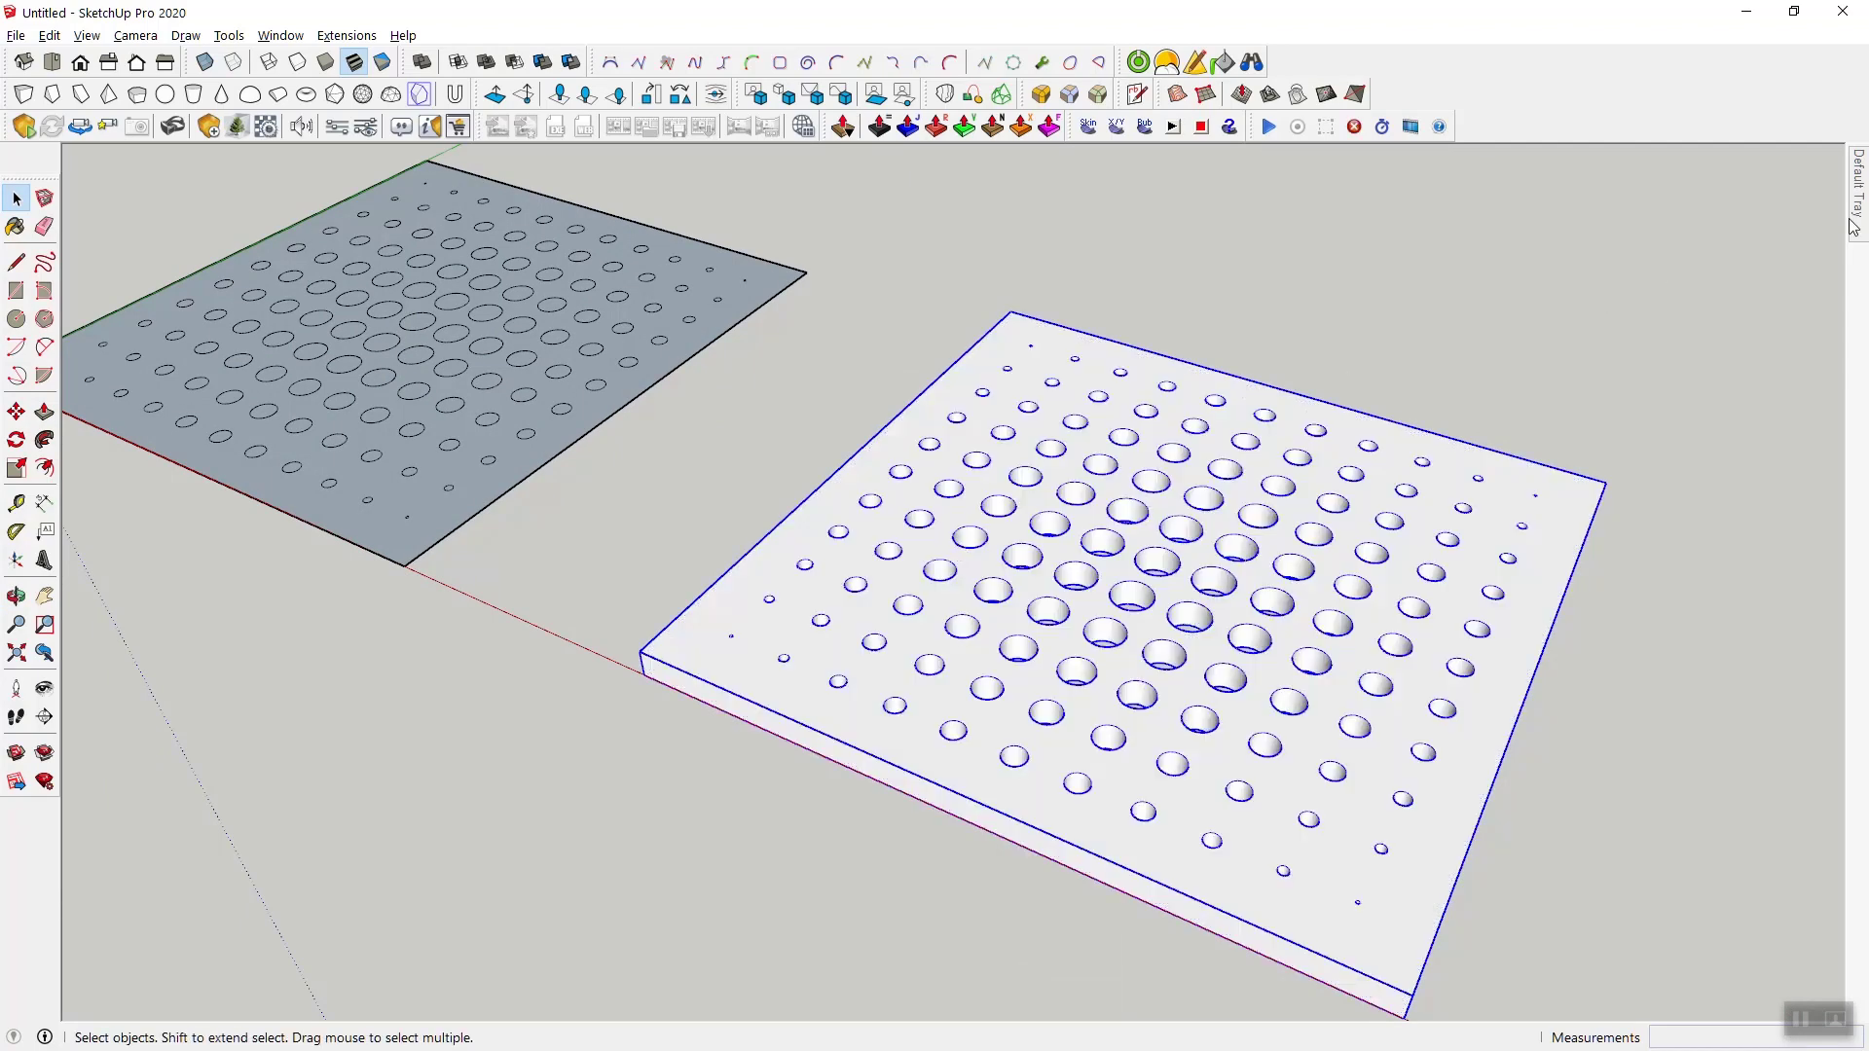
mouse_move(1855, 189)
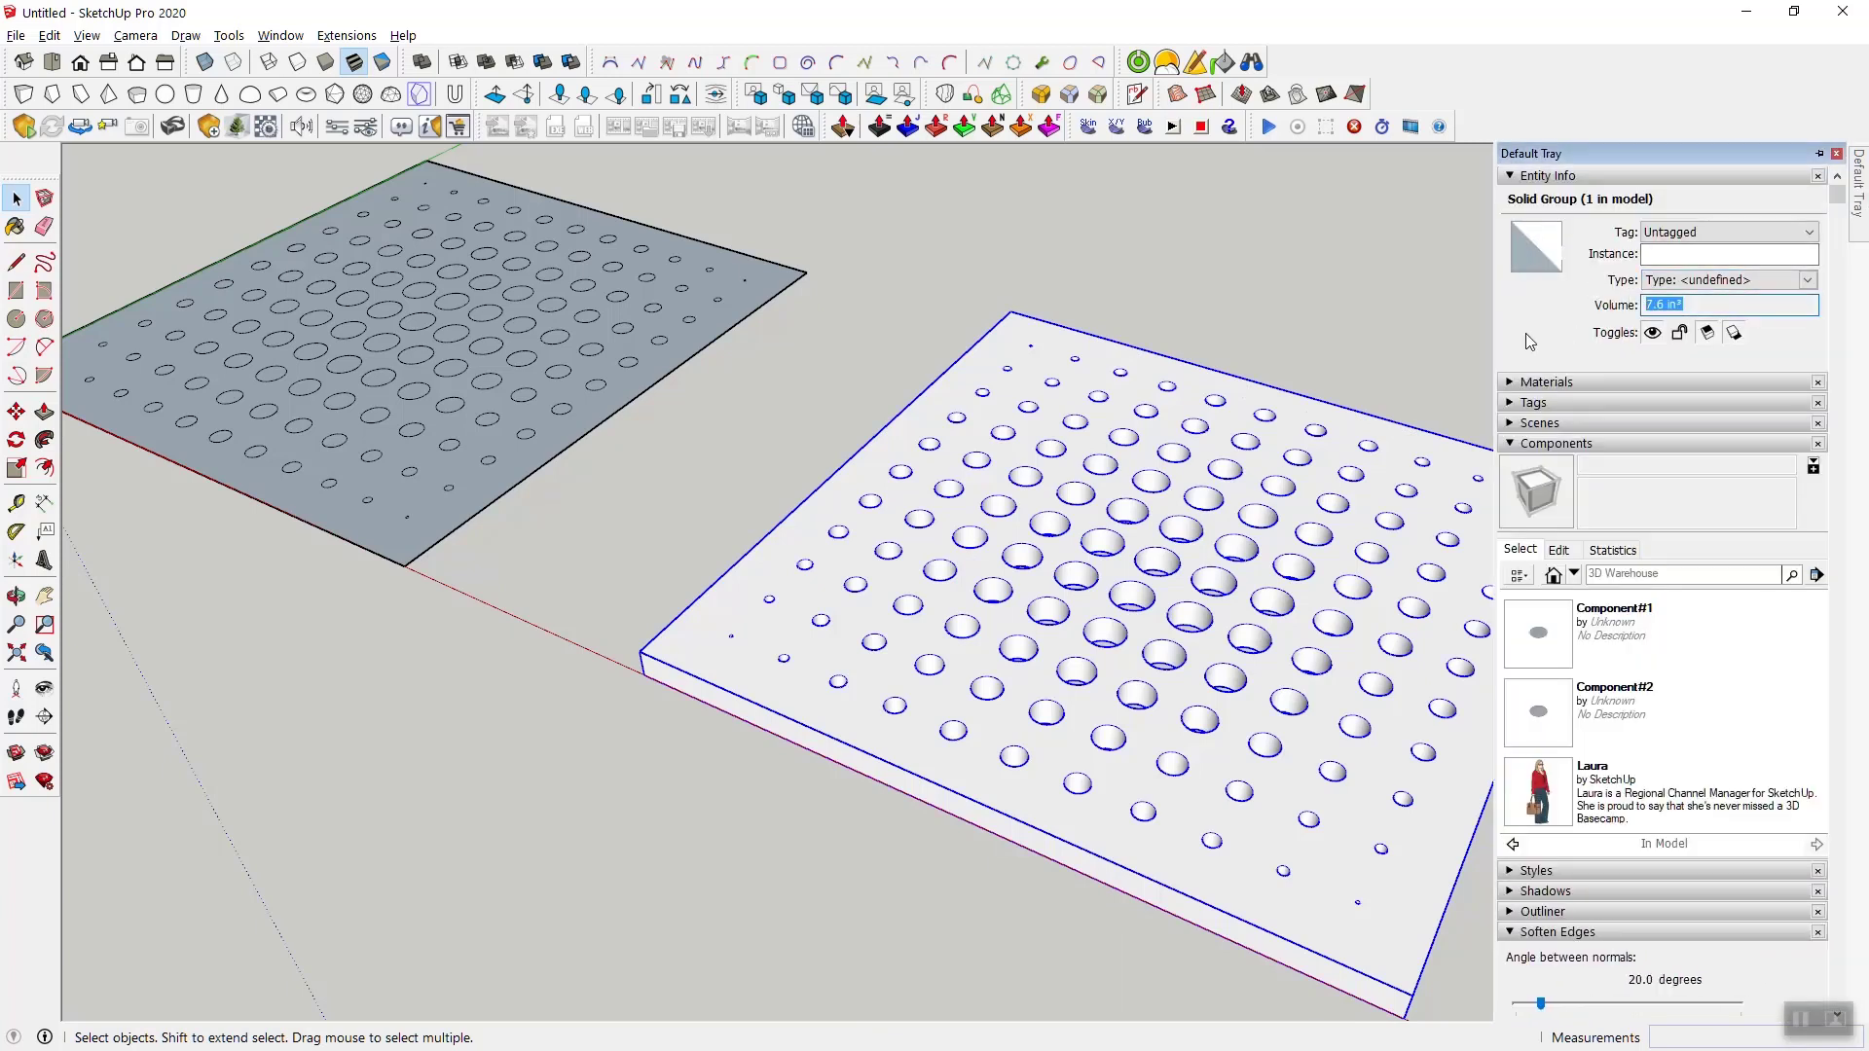
left_click(1355, 282)
scroll(1355, 284, "down", 2)
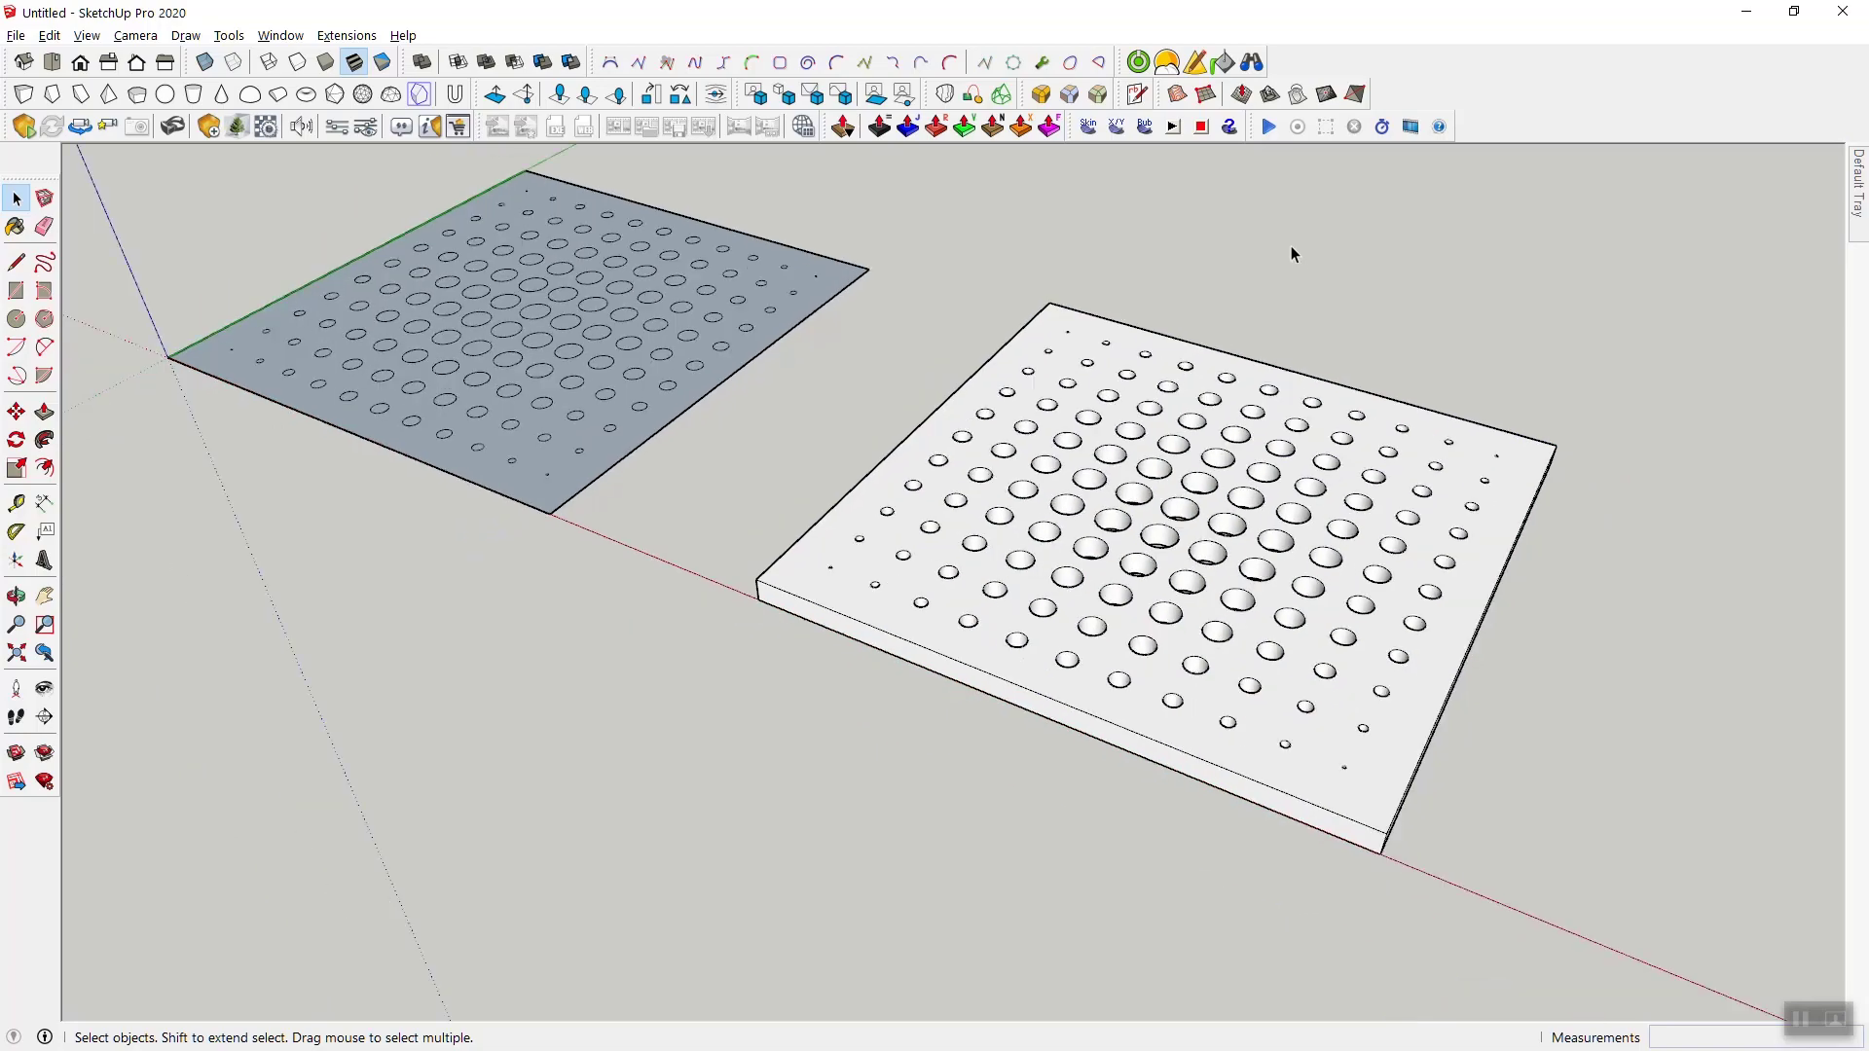
- Undock the Scale By Tools toolbar and float it over the model near the far corner of the extruded panel
scroll(1419, 613, "up", 2)
middle_click_drag(1064, 644, 1097, 681)
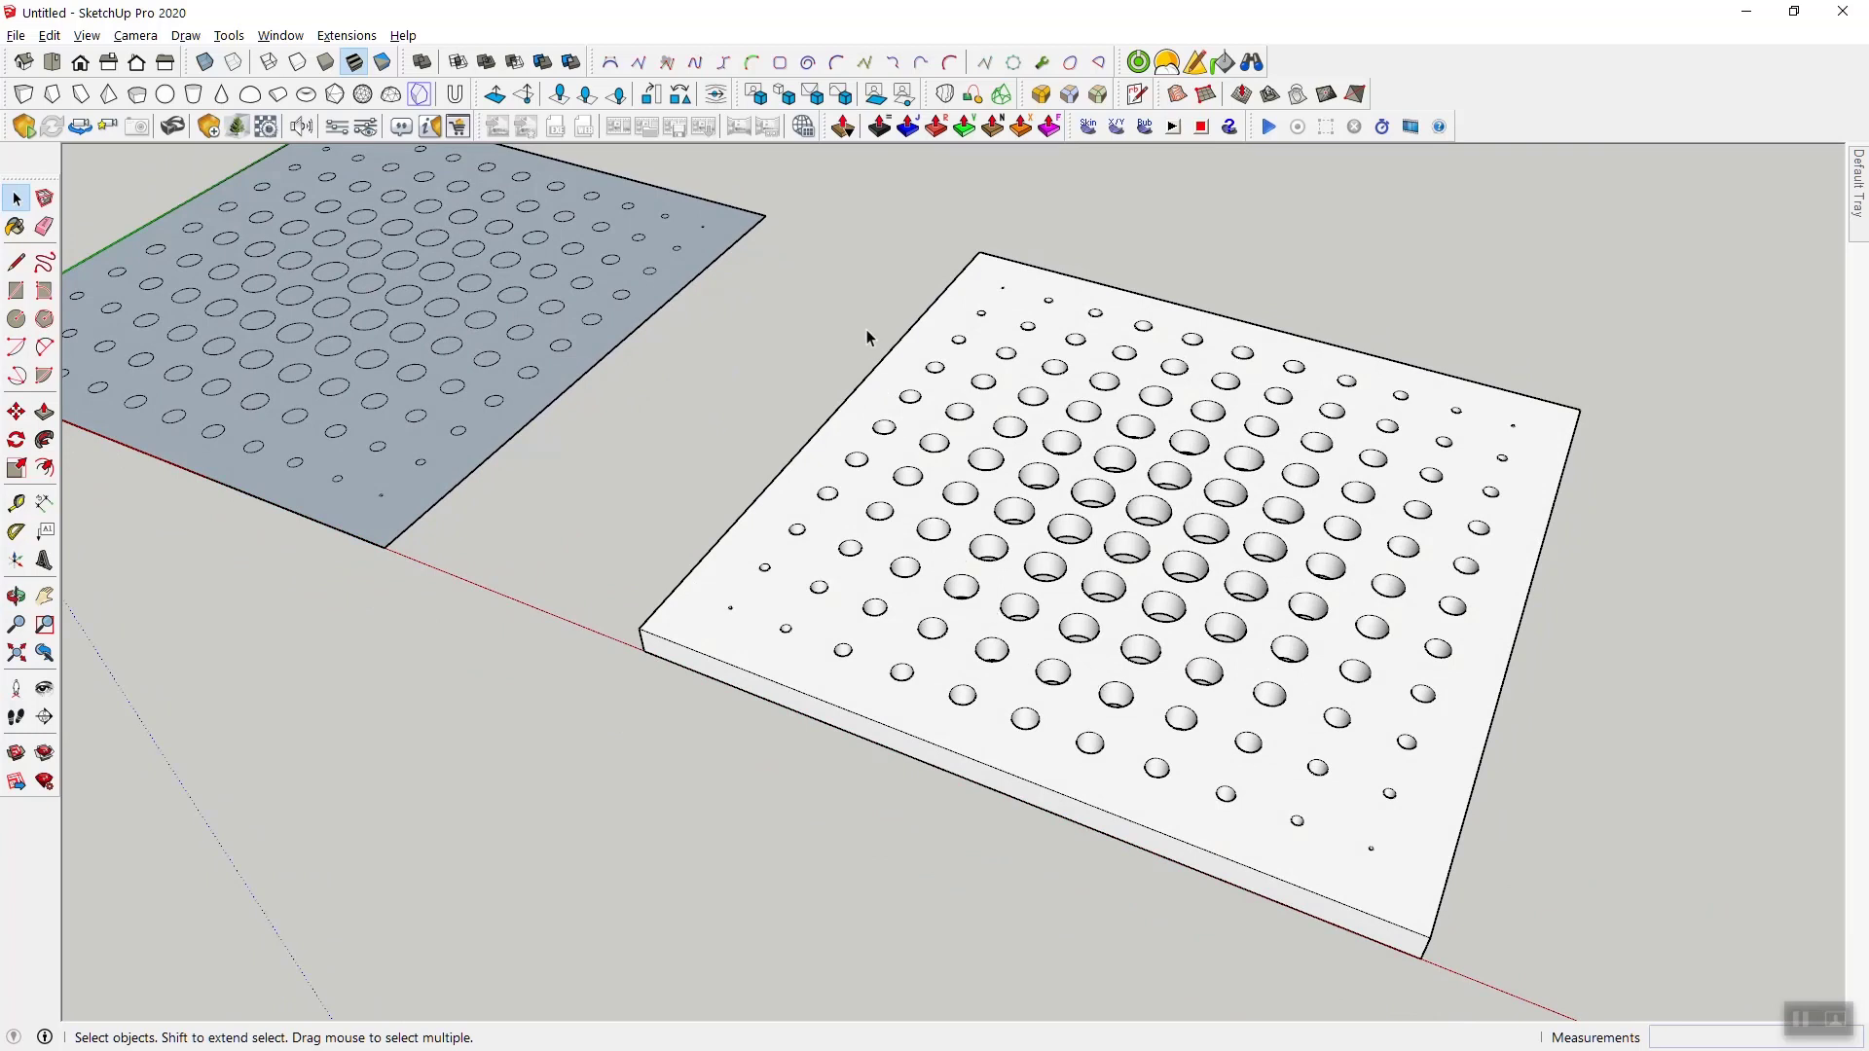
left_click_drag(735, 95, 570, 358)
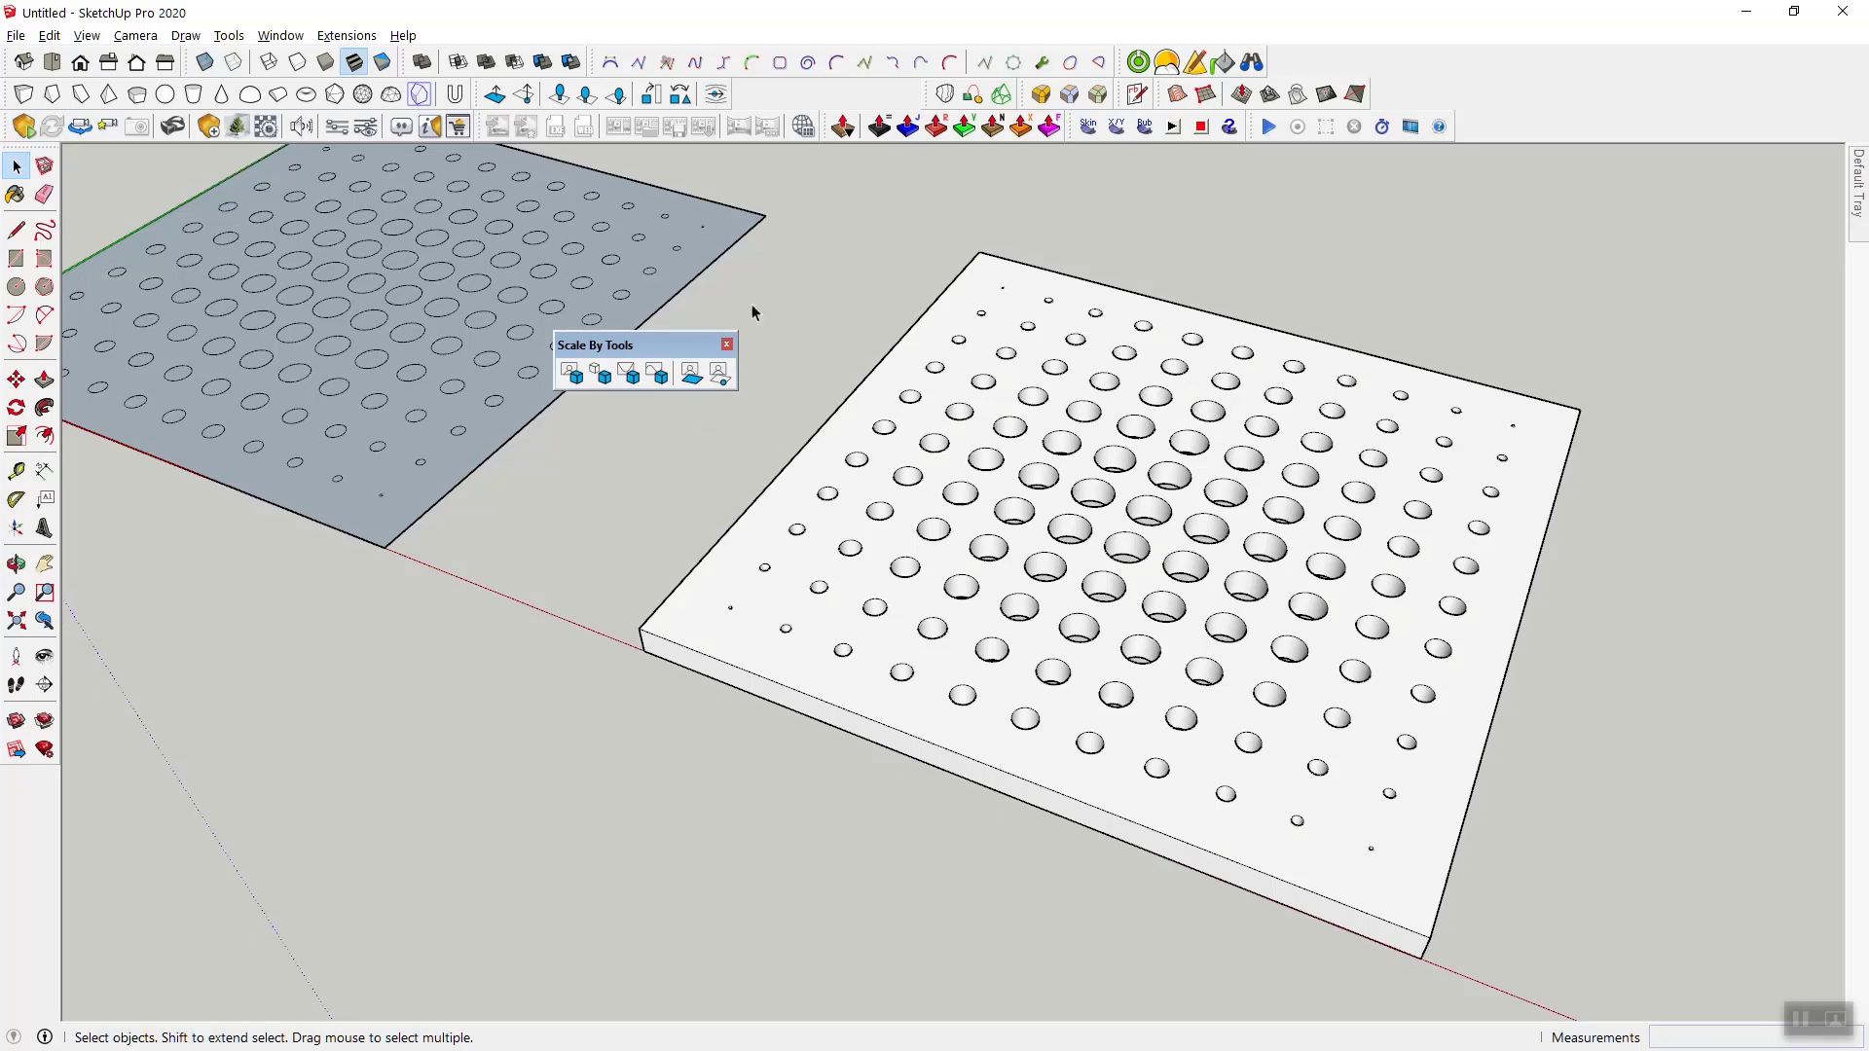
left_click_drag(661, 345, 973, 197)
middle_click_drag(834, 389, 745, 399)
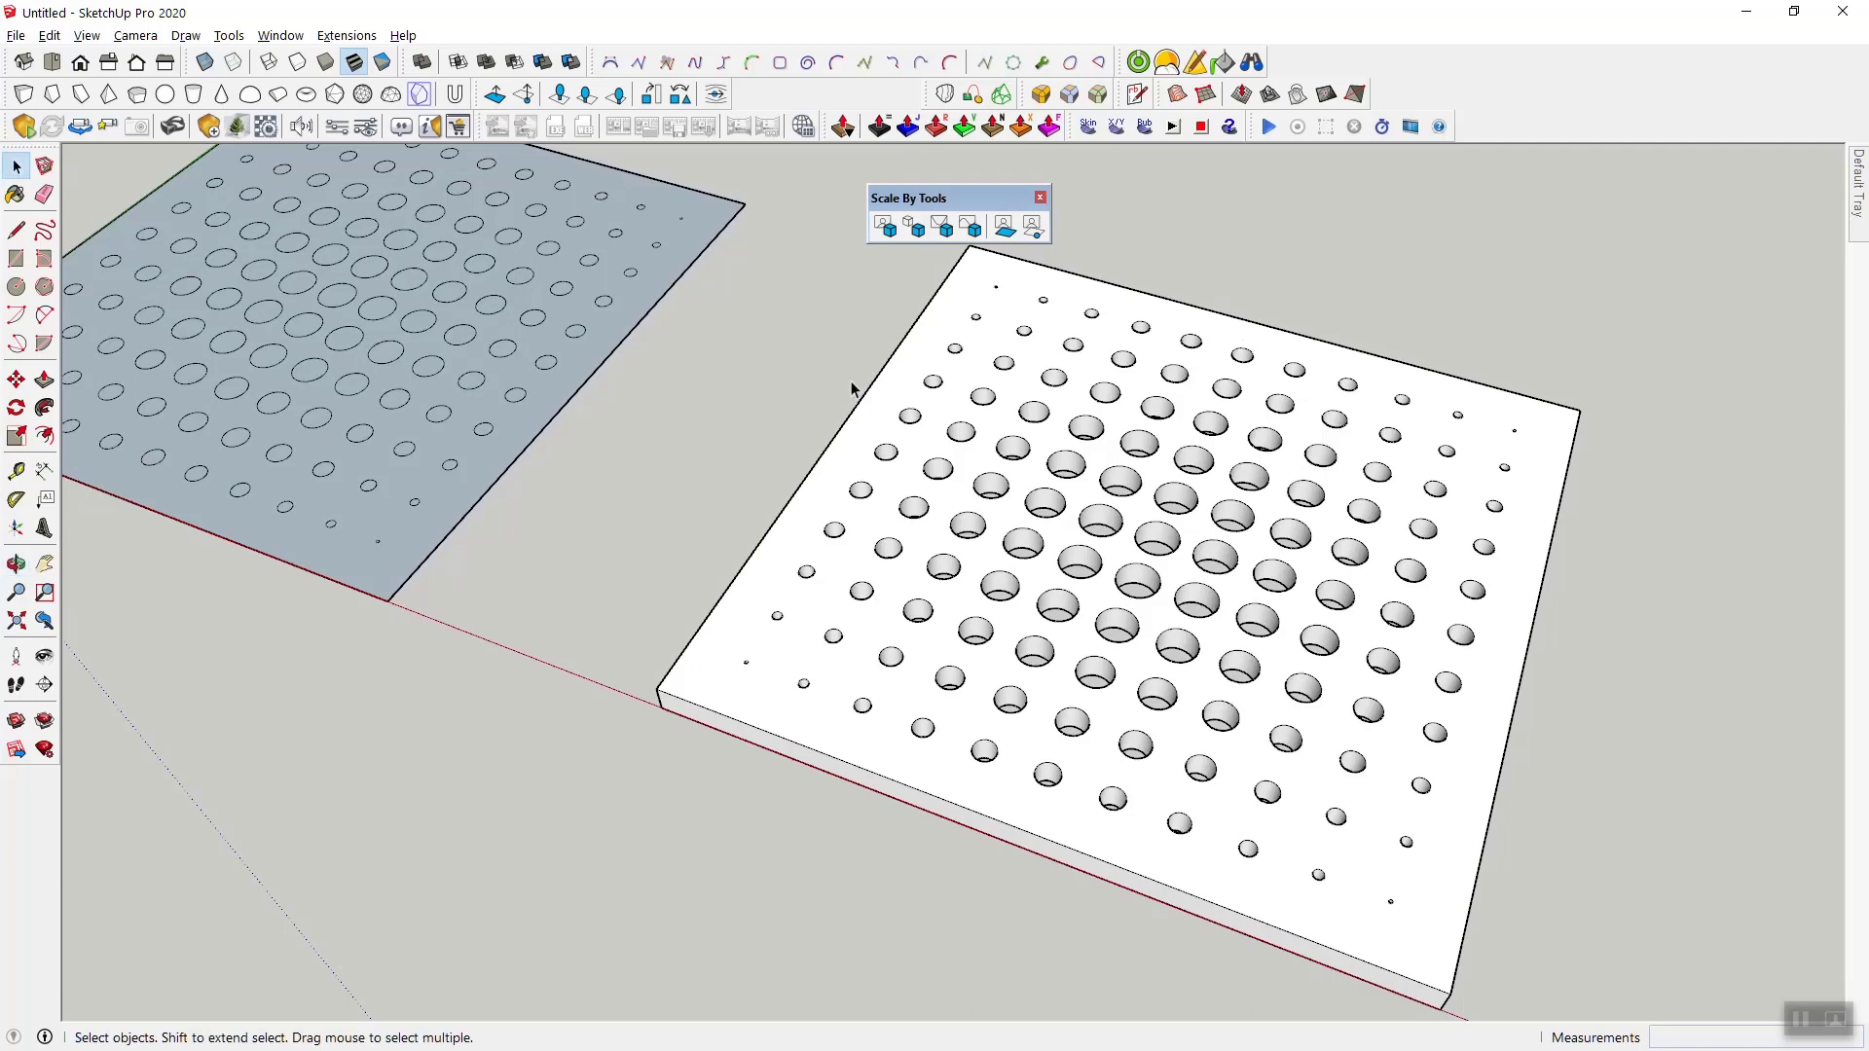
scroll(1019, 642, "down", 1)
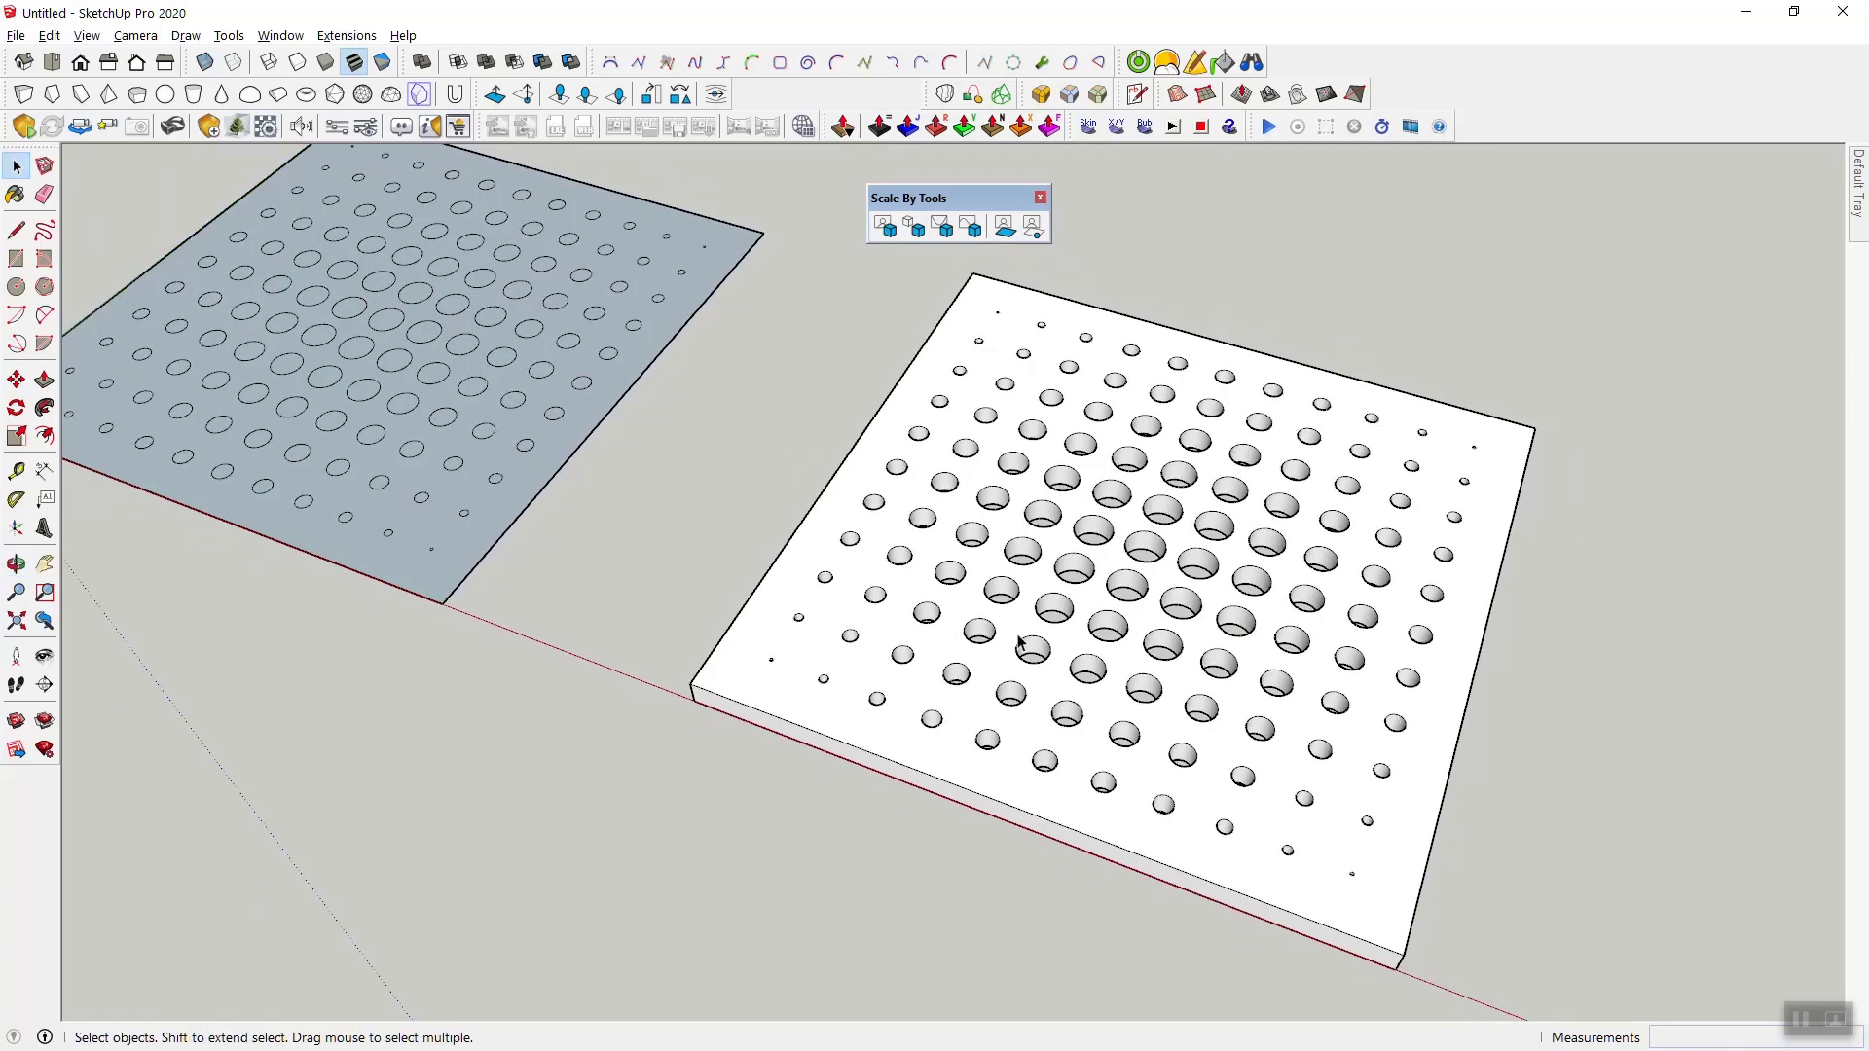